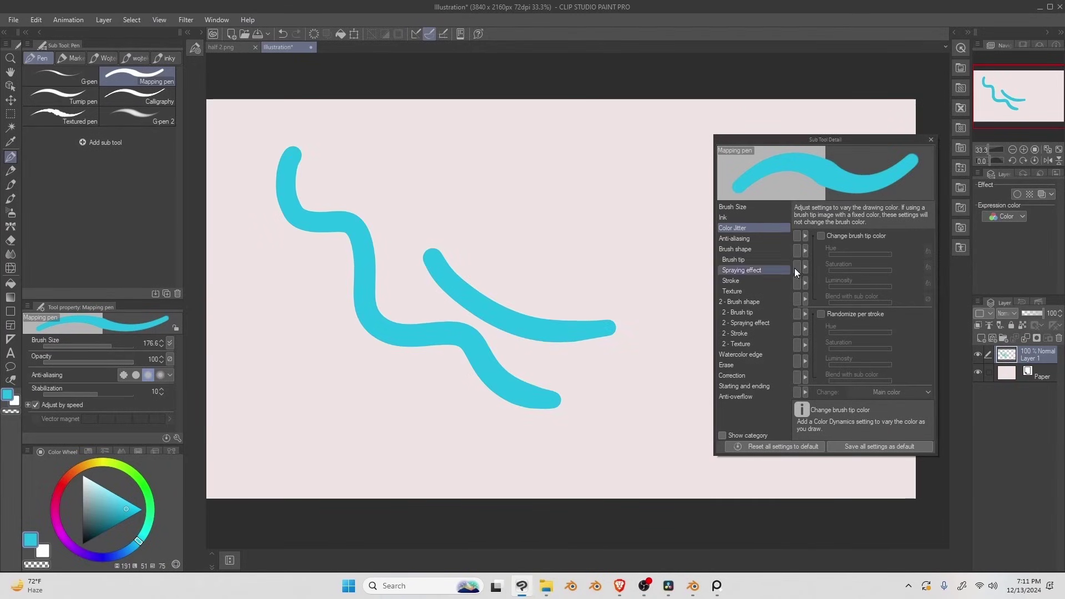
Turn on Change brush tip color for the Mapping pen, set its saturation jitter to 7, and paint wavy test strokes on the canvas.
{"action": "left_click", "coordinate": [821, 236]}
{"action": "mouse_move", "coordinate": [409, 153]}
{"action": "left_mouse_down"}
{"action": "mouse_move", "coordinate": [666, 274]}
{"action": "mouse_move", "coordinate": [689, 323]}
{"action": "left_mouse_up"}
{"action": "left_click_drag", "start_coordinate": [289, 308], "coordinate": [483, 454]}
{"action": "left_click", "coordinate": [863, 271]}
{"action": "left_click_drag", "start_coordinate": [590, 363], "coordinate": [671, 456]}
Switch the color jitter from Change brush tip color to Randomize per stroke while painting a wavy stroke and several short test strokes.
{"action": "left_click", "coordinate": [836, 314]}
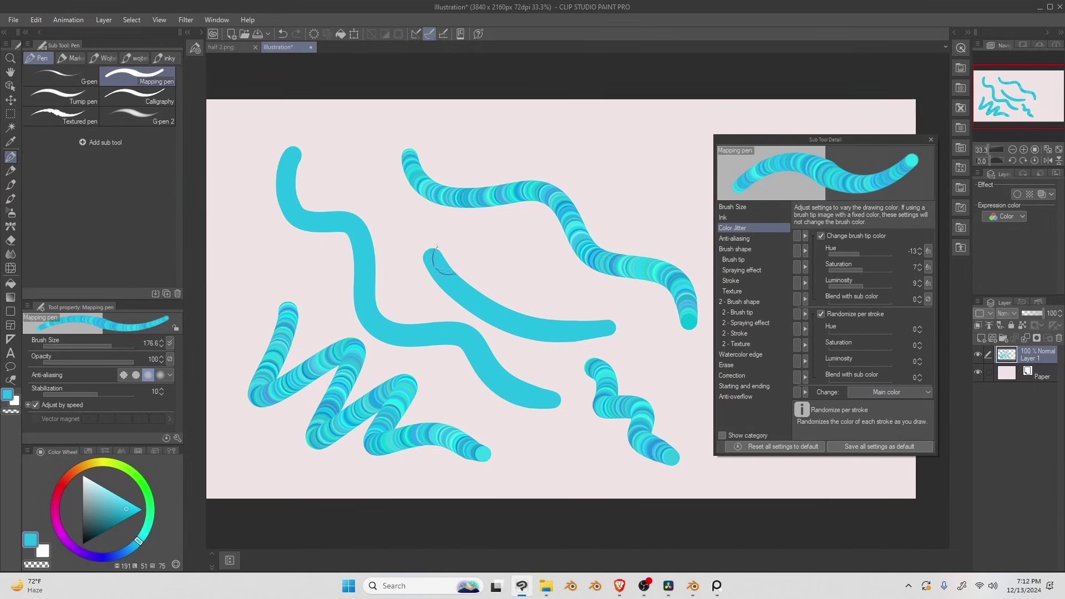
{"action": "left_click_drag", "start_coordinate": [463, 230], "coordinate": [589, 297]}
{"action": "left_click", "coordinate": [821, 235]}
{"action": "left_click_drag", "start_coordinate": [602, 161], "coordinate": [648, 227]}
{"action": "left_click_drag", "start_coordinate": [637, 157], "coordinate": [663, 218]}
{"action": "mouse_move", "coordinate": [677, 155]}
{"action": "left_mouse_down"}
{"action": "mouse_move", "coordinate": [602, 218]}
{"action": "mouse_move", "coordinate": [689, 198]}
{"action": "left_mouse_up"}
Adjust the Hue amount of Randomize per stroke and paint a cluster of short overlapping strokes in the canvas's upper right.
{"action": "left_click", "coordinate": [921, 327]}
{"action": "left_click_drag", "start_coordinate": [643, 139], "coordinate": [592, 222]}
{"action": "left_click_drag", "start_coordinate": [688, 157], "coordinate": [616, 183]}
{"action": "left_click_drag", "start_coordinate": [665, 178], "coordinate": [614, 236]}
{"action": "left_click_drag", "start_coordinate": [612, 149], "coordinate": [604, 211]}
{"action": "left_click_drag", "start_coordinate": [589, 166], "coordinate": [588, 268]}
{"action": "left_click_drag", "start_coordinate": [660, 179], "coordinate": [600, 269]}
{"action": "left_click_drag", "start_coordinate": [676, 195], "coordinate": [611, 281]}
{"action": "left_click_drag", "start_coordinate": [683, 210], "coordinate": [625, 283]}
{"action": "left_click_drag", "start_coordinate": [676, 228], "coordinate": [636, 305]}
{"action": "left_click_drag", "start_coordinate": [580, 174], "coordinate": [580, 258]}
{"action": "left_click_drag", "start_coordinate": [584, 206], "coordinate": [595, 263]}
{"action": "left_click_drag", "start_coordinate": [617, 211], "coordinate": [598, 219]}
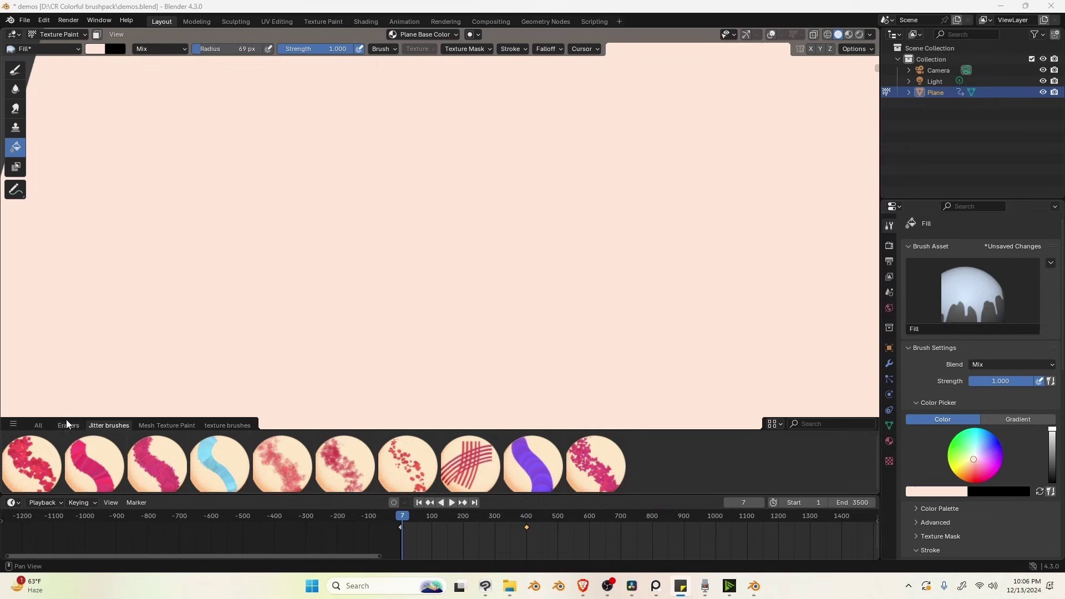
Try the first jitter brush and the CR blocky Jitter brush with one long stroke each, undoing both strokes.
{"action": "left_click", "coordinate": [38, 461]}
{"action": "mouse_move", "coordinate": [82, 120]}
{"action": "left_mouse_down"}
{"action": "mouse_move", "coordinate": [221, 220]}
{"action": "mouse_move", "coordinate": [430, 277]}
{"action": "mouse_move", "coordinate": [739, 282]}
{"action": "left_mouse_up"}
{"action": "key", "text": "ctrl+z"}
{"action": "left_click", "coordinate": [94, 463]}
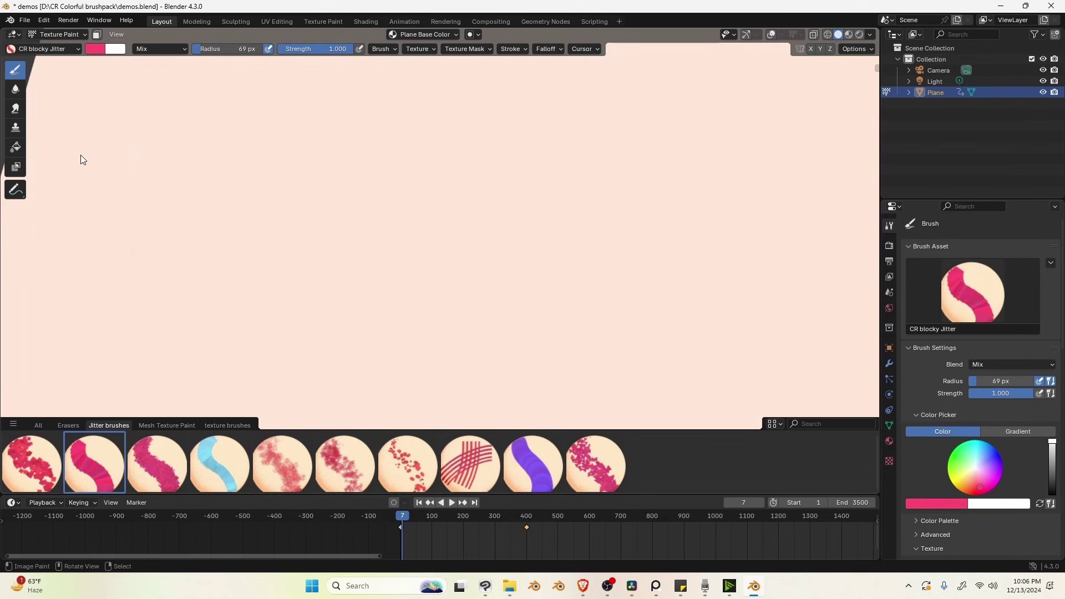
{"action": "mouse_move", "coordinate": [83, 160]}
{"action": "left_mouse_down"}
{"action": "mouse_move", "coordinate": [251, 255]}
{"action": "mouse_move", "coordinate": [601, 279]}
{"action": "mouse_move", "coordinate": [722, 239]}
{"action": "left_mouse_up"}
{"action": "key", "text": "ctrl+z"}
Change the CR blocky Jitter brush color to light blue, paint a long test stroke, and undo it.
{"action": "right_click", "coordinate": [716, 250]}
{"action": "left_click_drag", "start_coordinate": [678, 194], "coordinate": [673, 187]}
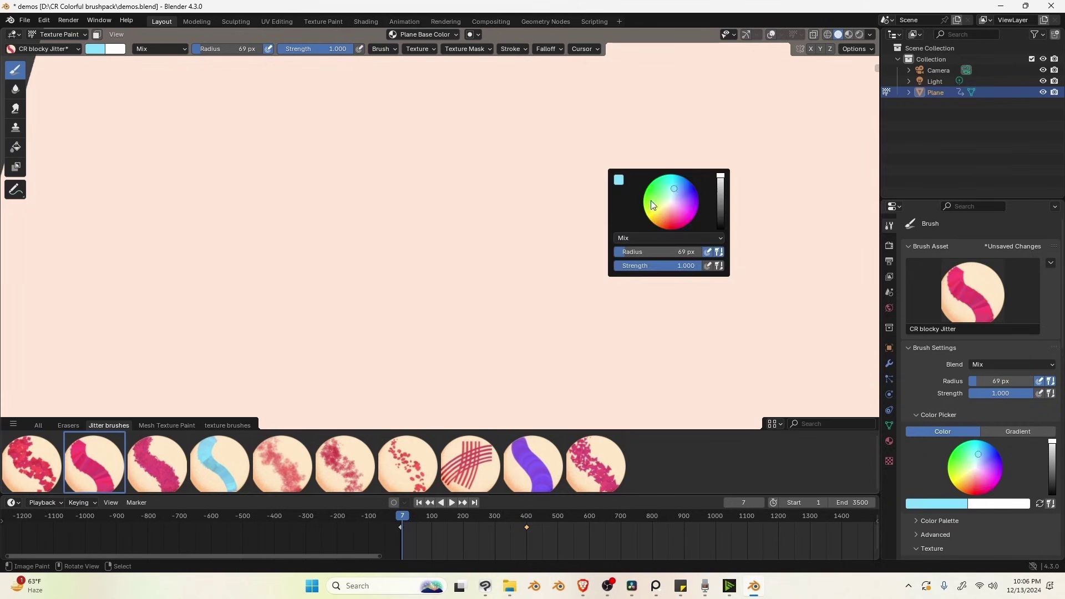
{"action": "left_click_drag", "start_coordinate": [132, 237], "coordinate": [765, 244]}
{"action": "key", "text": "ctrl+z"}
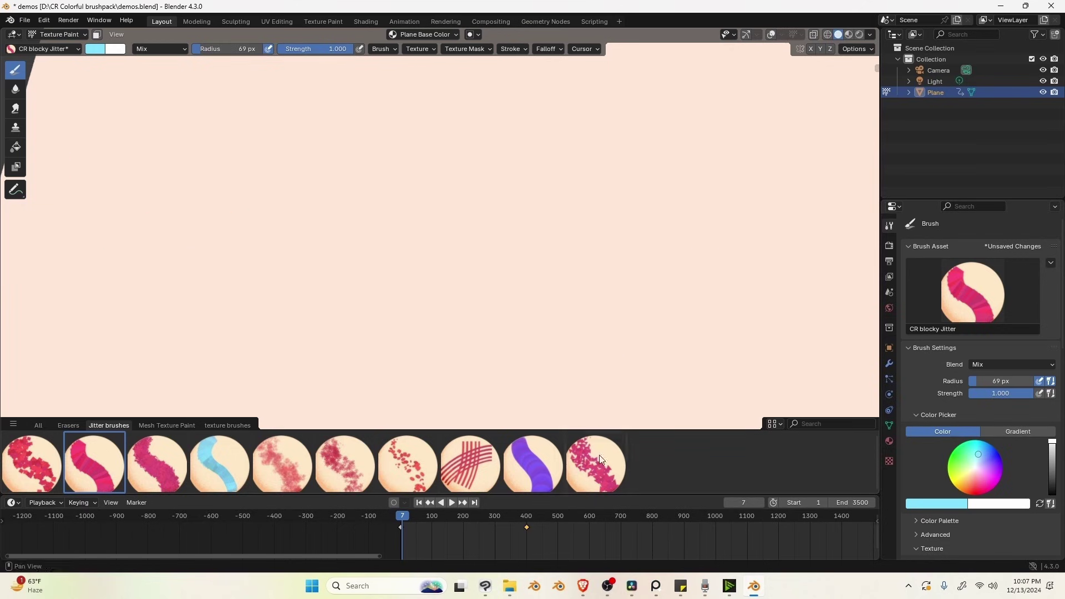
Try the triangle-scatter jitter brush and CR graphic Jitter 2 with test strokes across the canvas, undoing each stroke.
{"action": "left_click", "coordinate": [595, 463]}
{"action": "mouse_move", "coordinate": [55, 124]}
{"action": "left_mouse_down"}
{"action": "mouse_move", "coordinate": [107, 247]}
{"action": "mouse_move", "coordinate": [760, 198]}
{"action": "left_mouse_up"}
{"action": "key", "text": "ctrl+z"}
{"action": "left_click", "coordinate": [157, 463]}
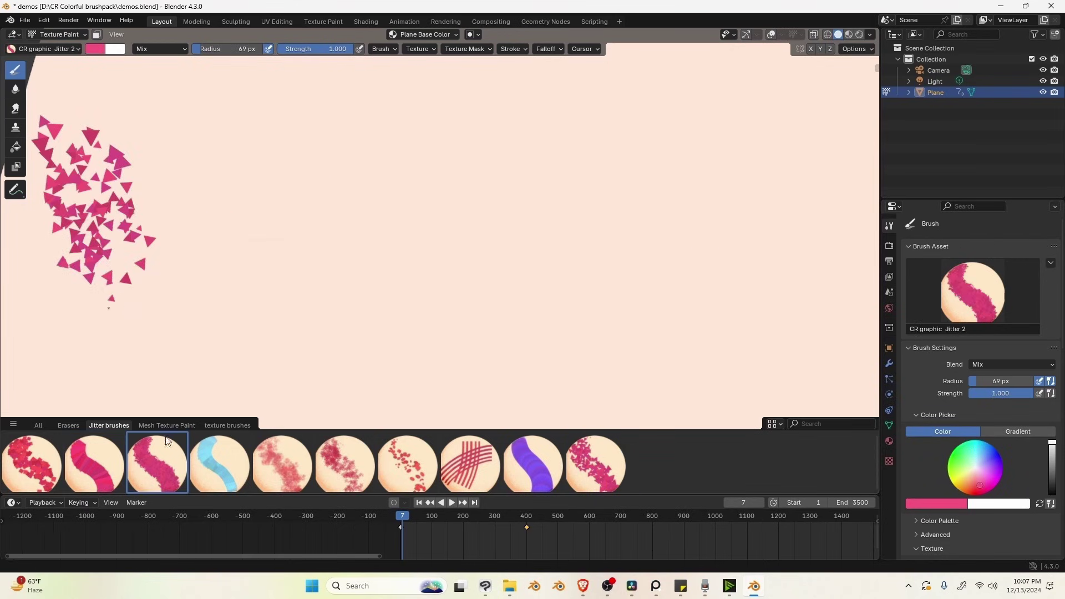
{"action": "key", "text": "ctrl+z"}
{"action": "mouse_move", "coordinate": [111, 232]}
{"action": "left_mouse_down"}
{"action": "mouse_move", "coordinate": [232, 282]}
{"action": "mouse_move", "coordinate": [461, 263]}
{"action": "left_mouse_up"}
{"action": "key", "text": "ctrl+z"}
{"action": "mouse_move", "coordinate": [111, 286]}
{"action": "left_mouse_down"}
{"action": "mouse_move", "coordinate": [349, 158]}
{"action": "mouse_move", "coordinate": [292, 186]}
{"action": "mouse_move", "coordinate": [364, 365]}
{"action": "left_mouse_up"}
{"action": "key", "text": "ctrl+z"}
Save a copy of the Paint Hard Pressure brush as asset "round jitter" in the User Library's Brushes/Mesh Texture Paint catalog.
{"action": "left_click", "coordinate": [166, 425]}
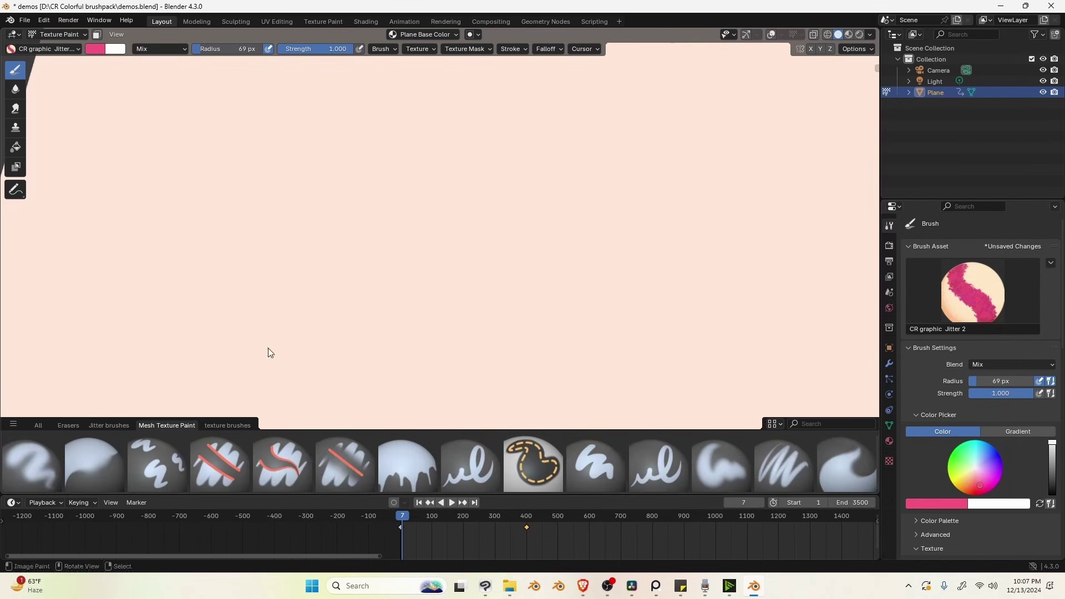
{"action": "left_click", "coordinate": [659, 460]}
{"action": "left_click", "coordinate": [1051, 263]}
{"action": "left_click", "coordinate": [1020, 278]}
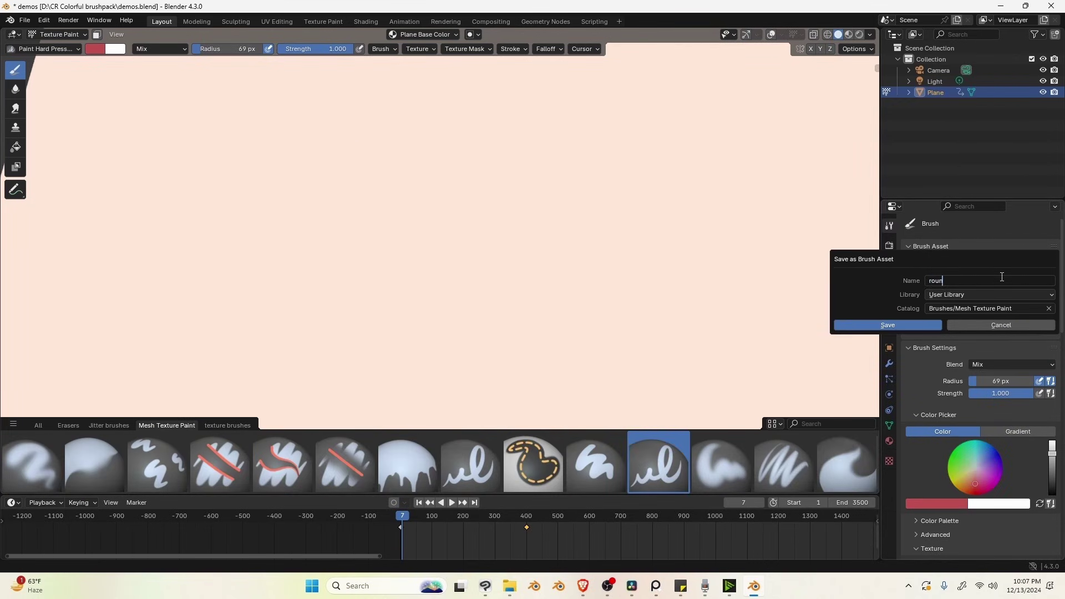
{"action": "left_click", "coordinate": [930, 309]}
{"action": "left_click", "coordinate": [868, 325]}
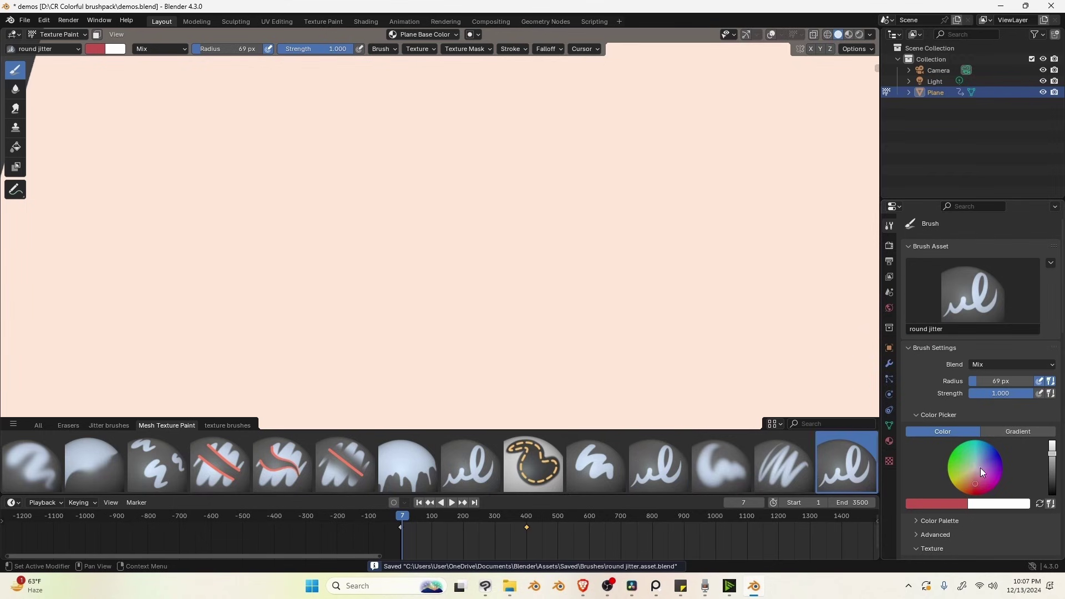
Adjust the round jitter brush's falloff, checking it with test strokes on the canvas and undoing each one.
{"action": "scroll", "coordinate": [948, 454], "scroll_direction": "down", "scroll_amount": 5}
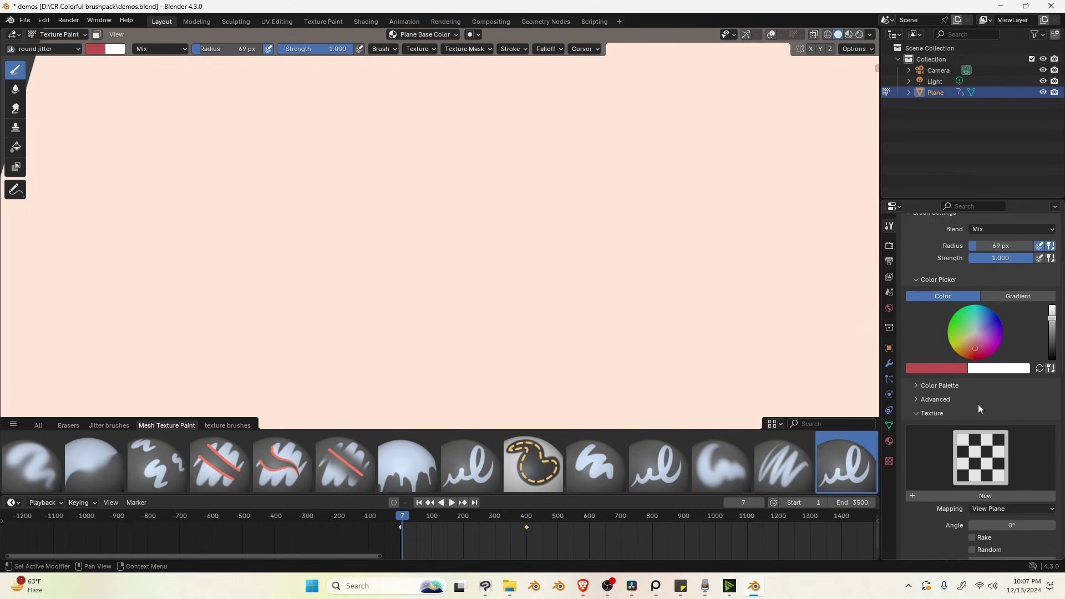
{"action": "scroll", "coordinate": [992, 421], "scroll_direction": "down", "scroll_amount": 7}
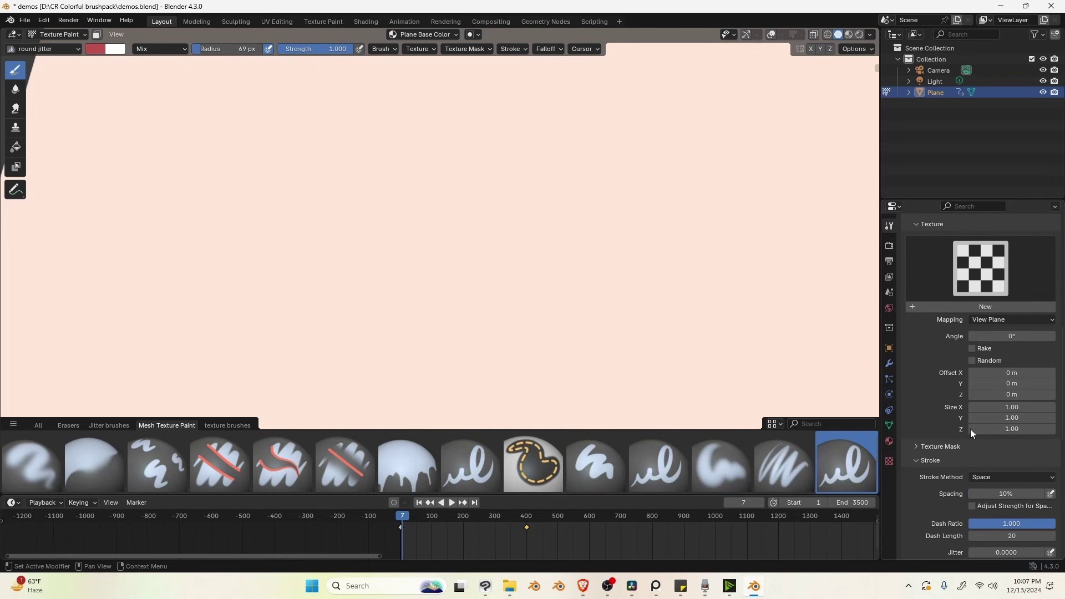
{"action": "left_click_drag", "start_coordinate": [194, 170], "coordinate": [348, 250]}
{"action": "key", "text": "ctrl+z"}
{"action": "left_click", "coordinate": [547, 49]}
{"action": "left_click_drag", "start_coordinate": [252, 168], "coordinate": [506, 261]}
{"action": "key", "text": "ctrl+z"}
{"action": "left_click", "coordinate": [547, 49]}
{"action": "mouse_move", "coordinate": [205, 172]}
{"action": "left_mouse_down"}
{"action": "mouse_move", "coordinate": [523, 296]}
{"action": "mouse_move", "coordinate": [735, 295]}
{"action": "left_mouse_up"}
{"action": "key", "text": "ctrl+z"}
Add a new texture to the round jitter brush and set its type to Clouds.
{"action": "scroll", "coordinate": [937, 420], "scroll_direction": "up", "scroll_amount": 8}
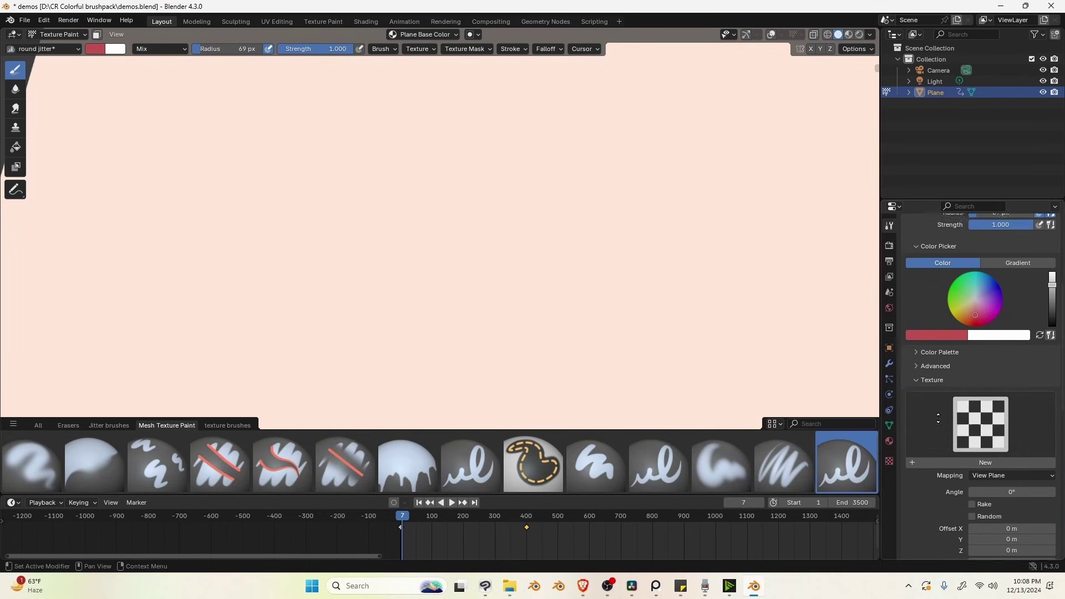
{"action": "left_click", "coordinate": [1005, 471]}
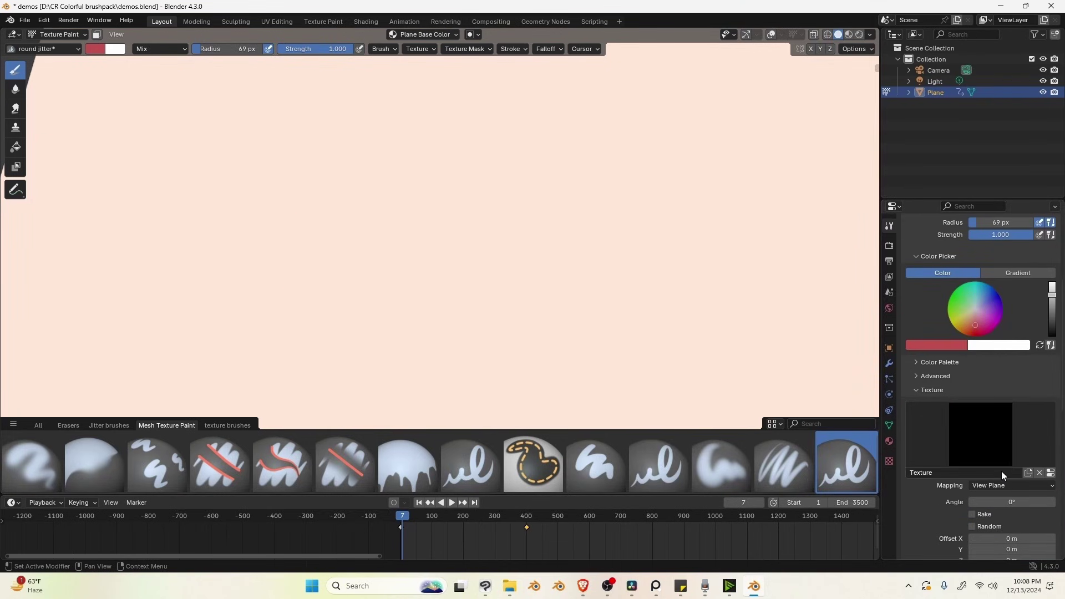
{"action": "left_click", "coordinate": [1051, 473]}
{"action": "scroll", "coordinate": [933, 442], "scroll_direction": "up", "scroll_amount": 4}
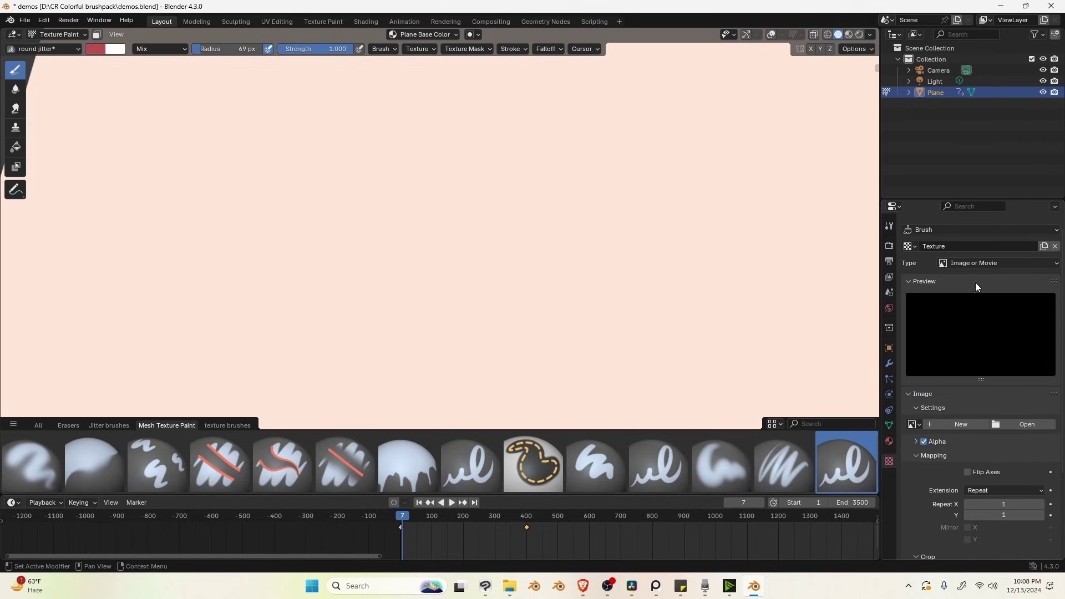
{"action": "left_click", "coordinate": [972, 263]}
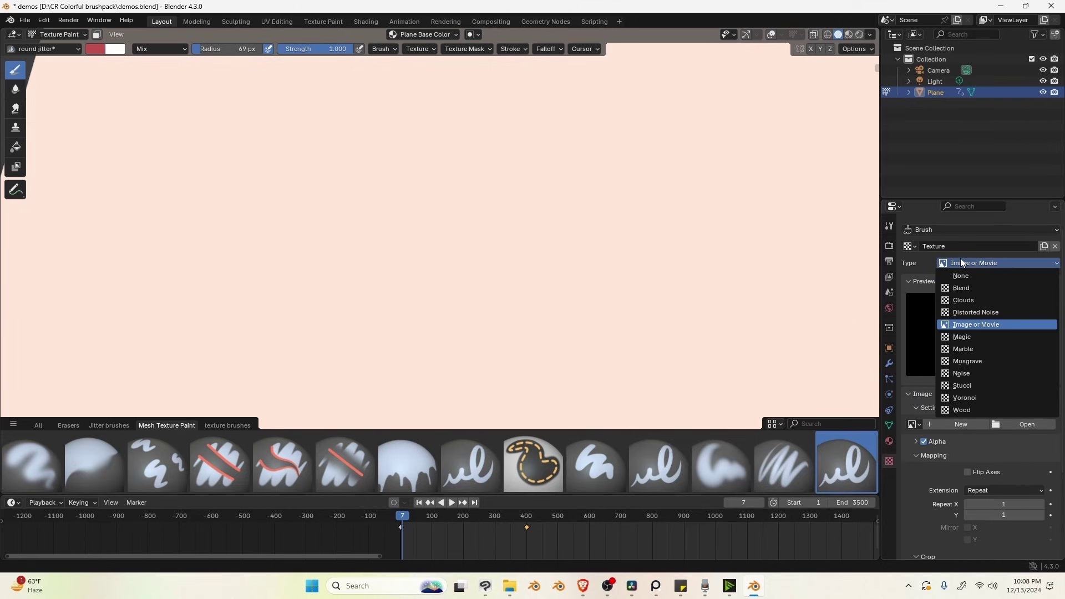
{"action": "left_click", "coordinate": [974, 299]}
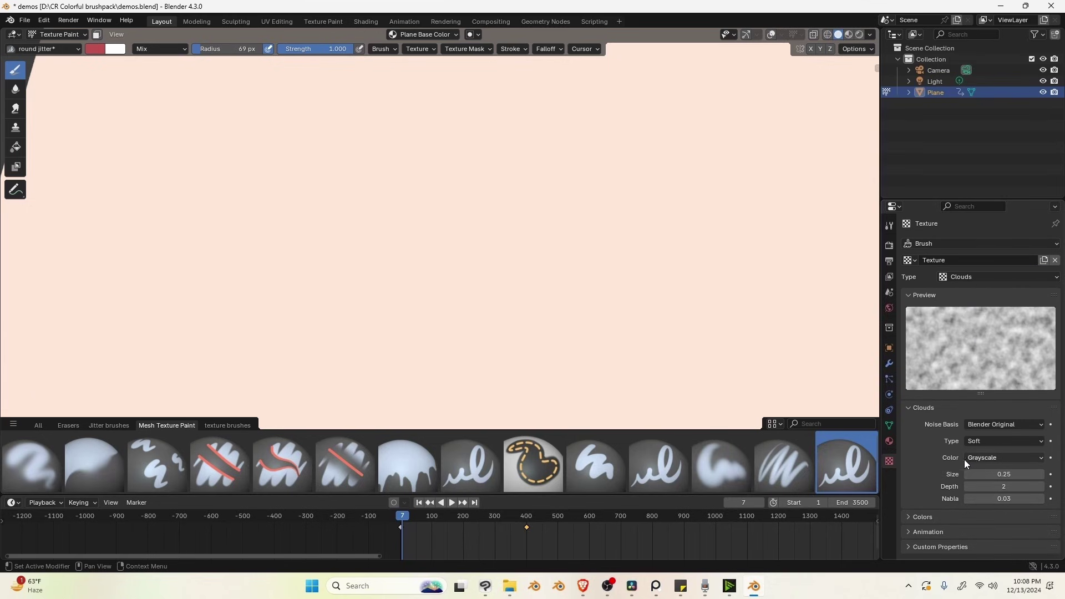
Set the Clouds texture's size to 5 and its color mode to Color, then paint and undo a test stroke.
{"action": "left_click", "coordinate": [993, 475]}
{"action": "type", "text": "5"}
{"action": "key", "text": "Return"}
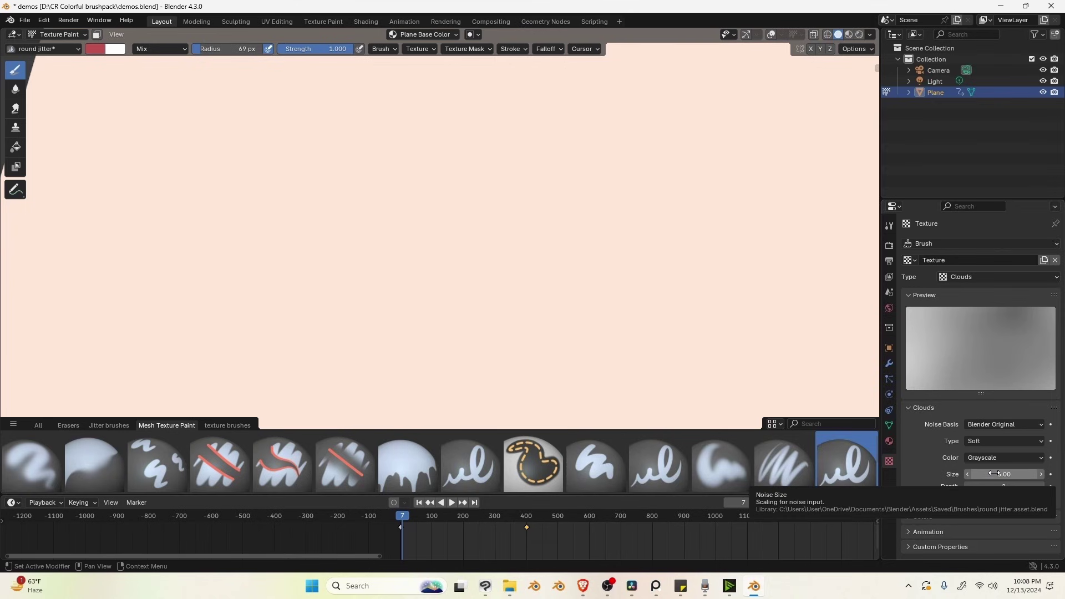
{"action": "left_click", "coordinate": [987, 457]}
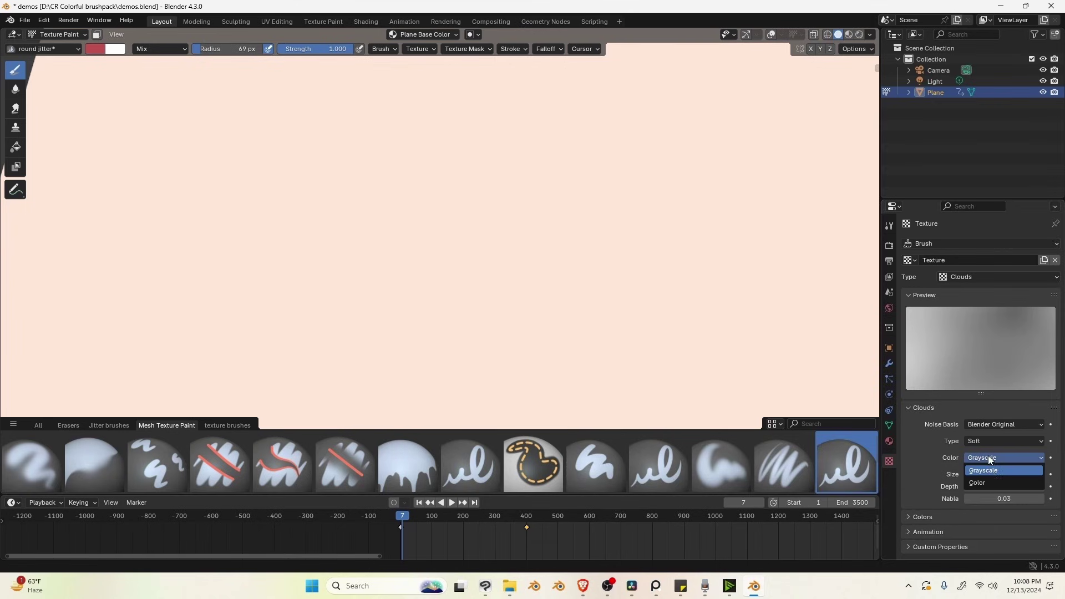
{"action": "left_click", "coordinate": [989, 483]}
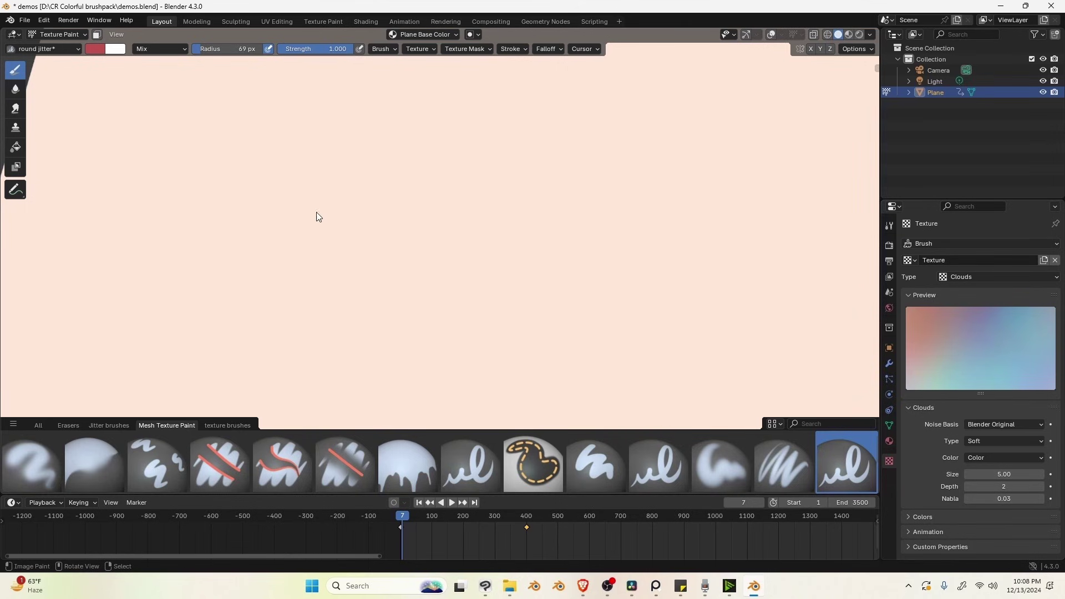
{"action": "mouse_move", "coordinate": [279, 261]}
{"action": "left_mouse_down"}
{"action": "mouse_move", "coordinate": [420, 242]}
{"action": "mouse_move", "coordinate": [610, 271]}
{"action": "left_mouse_up"}
{"action": "key", "text": "ctrl+z"}
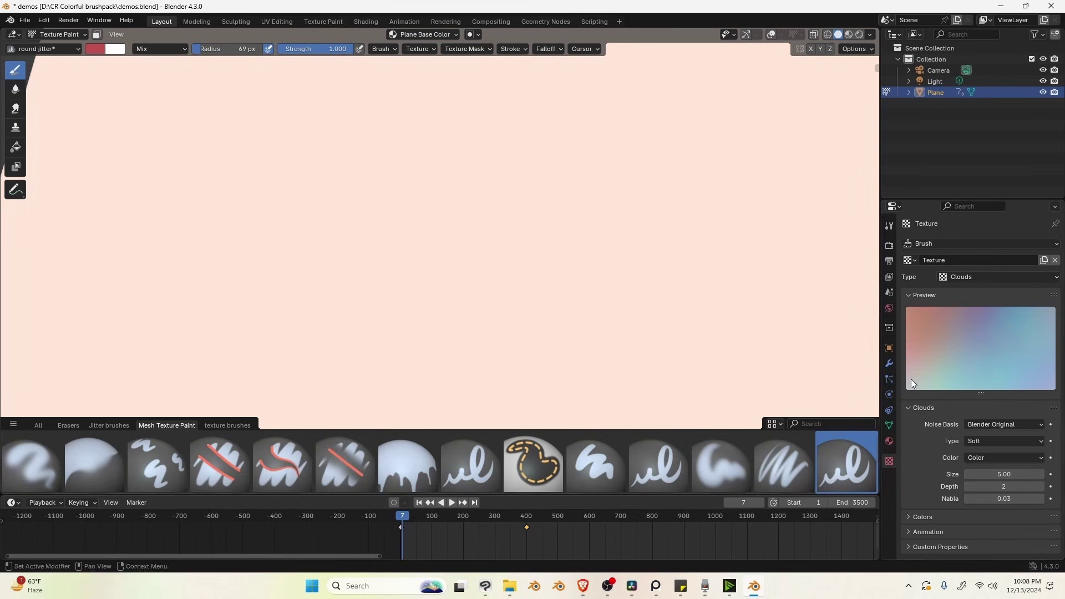
Set the brush texture's color adjustments to brightness 1.5, contrast 0.95 and saturation 0.8.
{"action": "left_click", "coordinate": [923, 517]}
{"action": "middle_click_drag", "start_coordinate": [940, 502], "coordinate": [919, 375]}
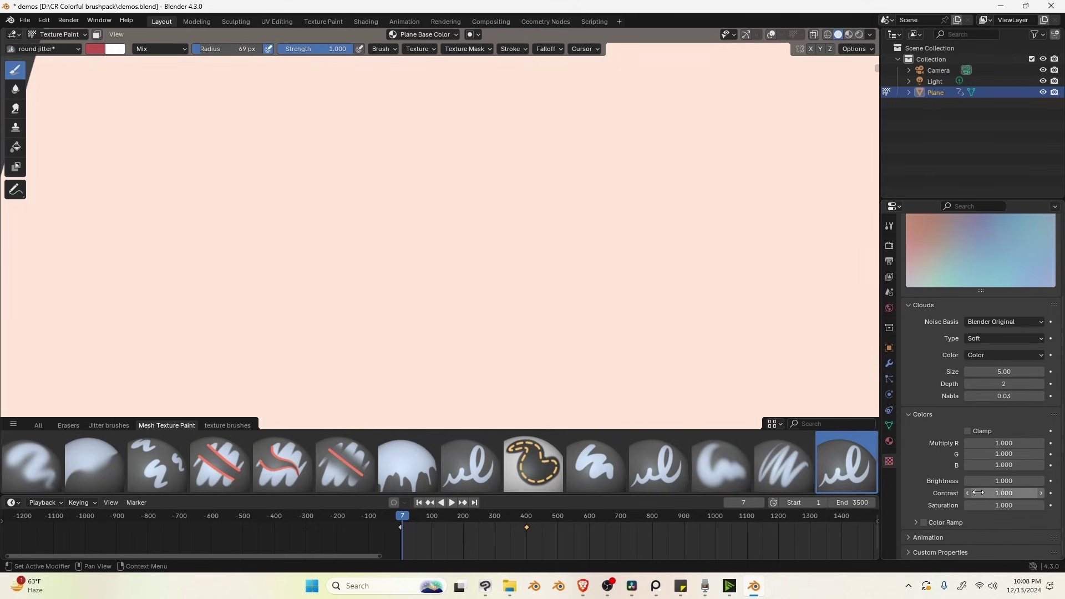
{"action": "left_click", "coordinate": [996, 481]}
{"action": "type", "text": "1.5"}
{"action": "key", "text": "Return"}
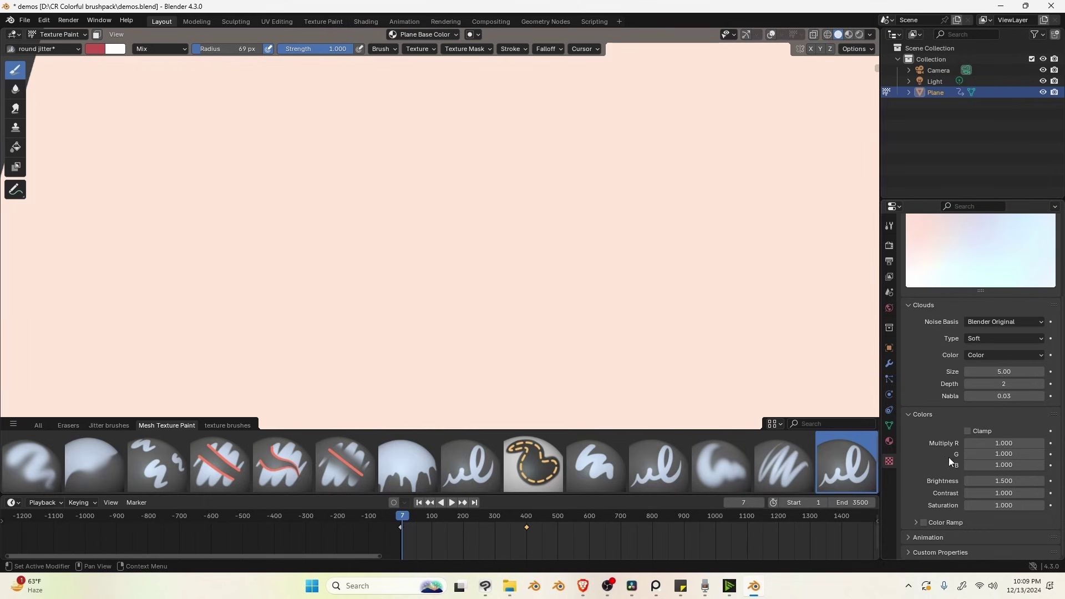
{"action": "left_click", "coordinate": [989, 493]}
{"action": "key", "text": "BackSpace"}
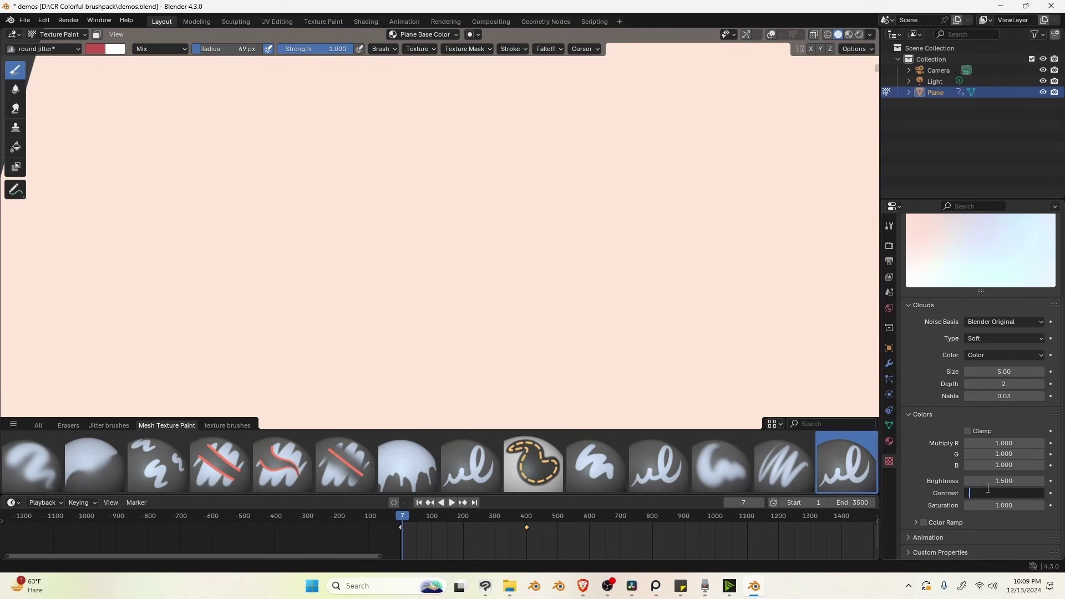
{"action": "type", "text": "0.95"}
{"action": "key", "text": "Return"}
{"action": "left_click", "coordinate": [991, 505]}
{"action": "key", "text": "BackSpace"}
{"action": "key", "text": "Return"}
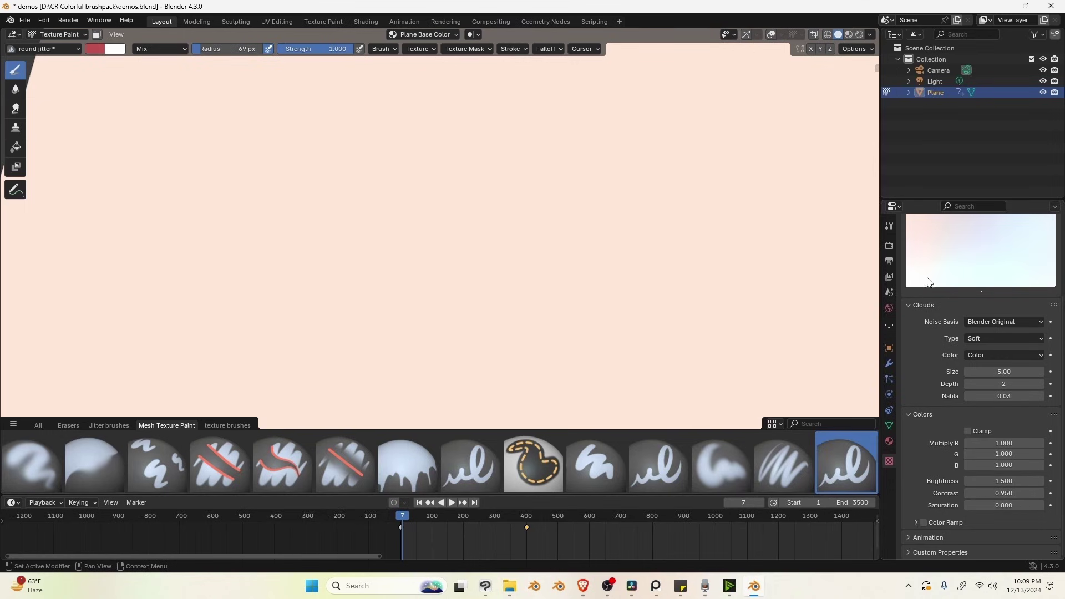
Set the brush texture's mapping to Random with random angle enabled, and test it with a stroke that is undone.
{"action": "left_click", "coordinate": [890, 226]}
{"action": "scroll", "coordinate": [919, 427], "scroll_direction": "down", "scroll_amount": 5}
{"action": "left_click", "coordinate": [991, 459]}
{"action": "left_click", "coordinate": [991, 509]}
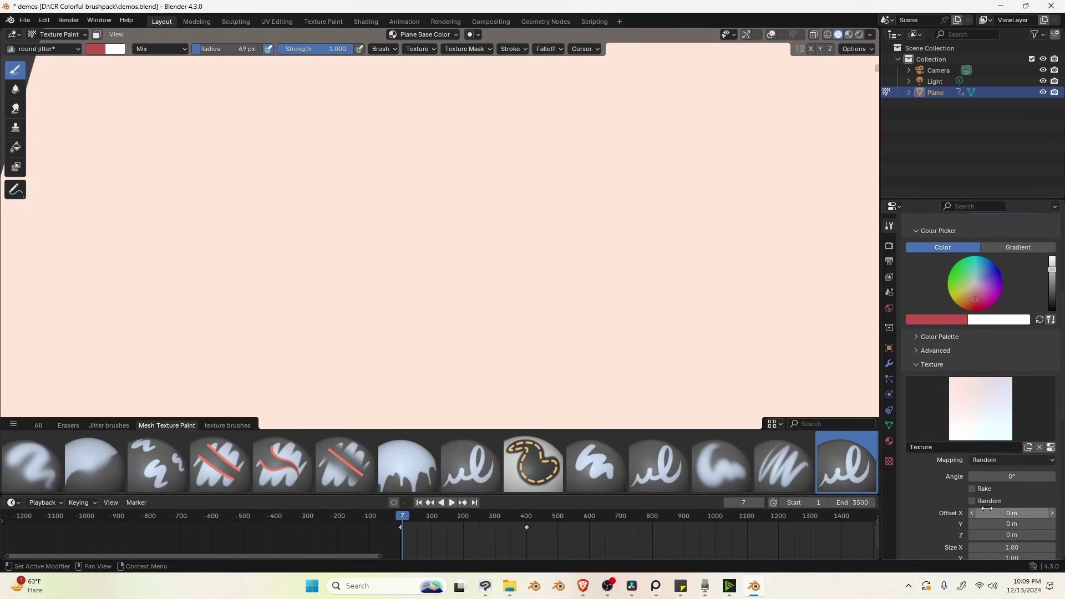
{"action": "left_click", "coordinate": [976, 502]}
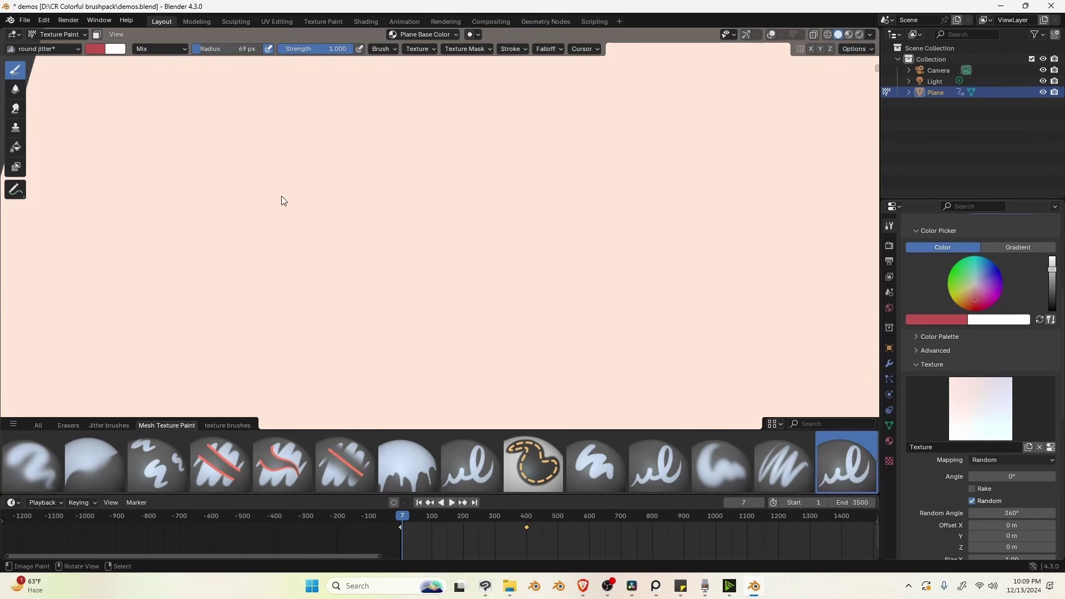
{"action": "mouse_move", "coordinate": [383, 226]}
{"action": "left_mouse_down"}
{"action": "mouse_move", "coordinate": [497, 283]}
{"action": "mouse_move", "coordinate": [652, 284]}
{"action": "mouse_move", "coordinate": [757, 304]}
{"action": "left_mouse_up"}
{"action": "key", "text": "ctrl+z"}
Paint a long wavy pink stroke across the canvas, and try a second stroke in violet before undoing it.
{"action": "right_click", "coordinate": [720, 290]}
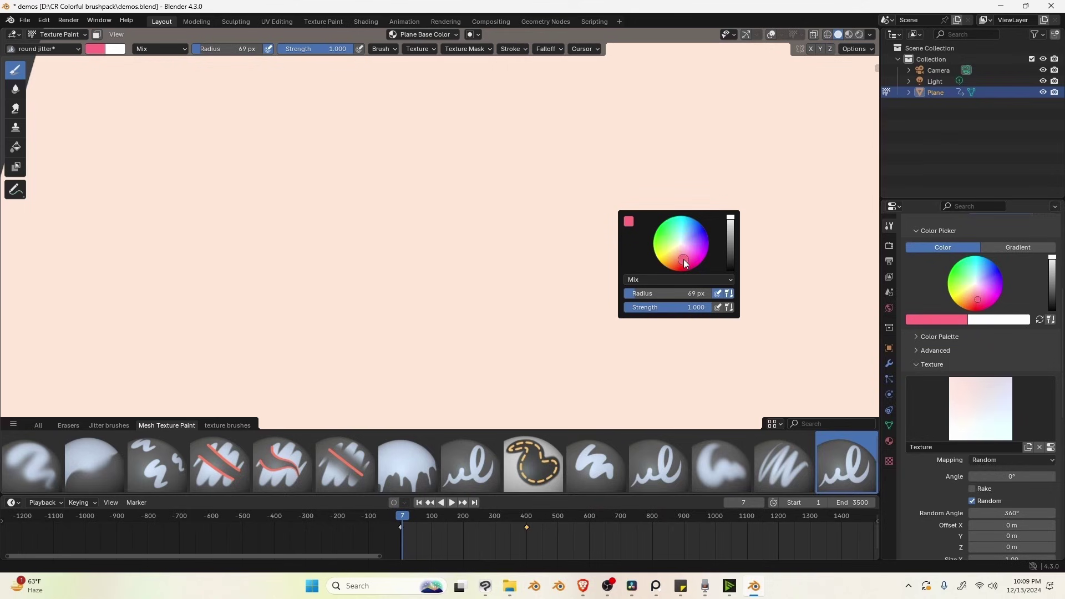
{"action": "mouse_move", "coordinate": [161, 205]}
{"action": "left_mouse_down"}
{"action": "mouse_move", "coordinate": [405, 285]}
{"action": "mouse_move", "coordinate": [777, 300]}
{"action": "left_mouse_up"}
{"action": "right_click", "coordinate": [681, 221]}
{"action": "left_click", "coordinate": [655, 182]}
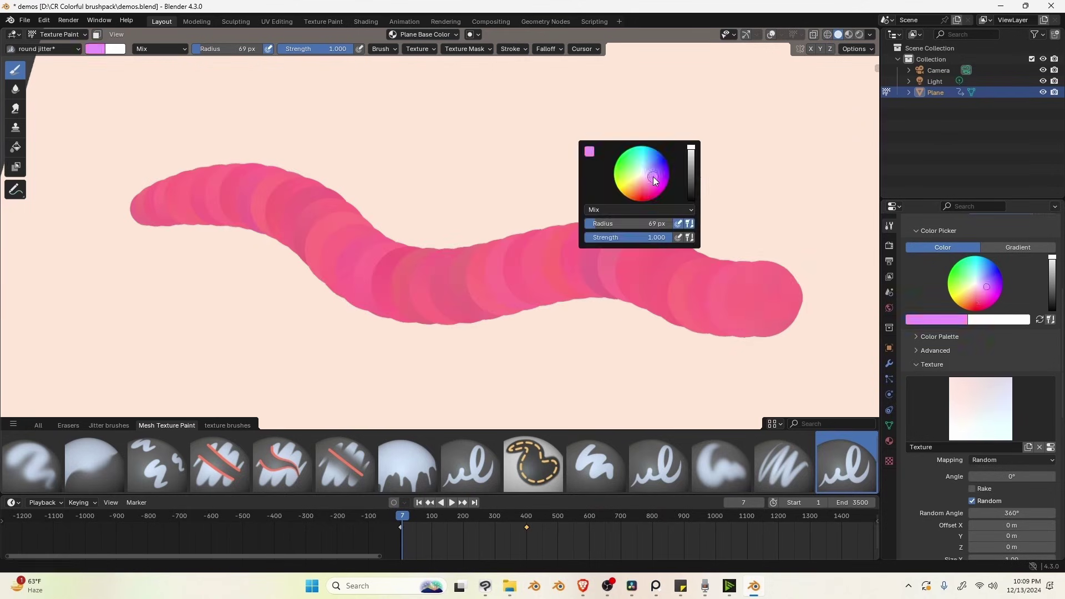
{"action": "mouse_move", "coordinate": [446, 105]}
{"action": "left_mouse_down"}
{"action": "mouse_move", "coordinate": [167, 221]}
{"action": "mouse_move", "coordinate": [560, 347]}
{"action": "left_mouse_up"}
{"action": "key", "text": "ctrl+z"}
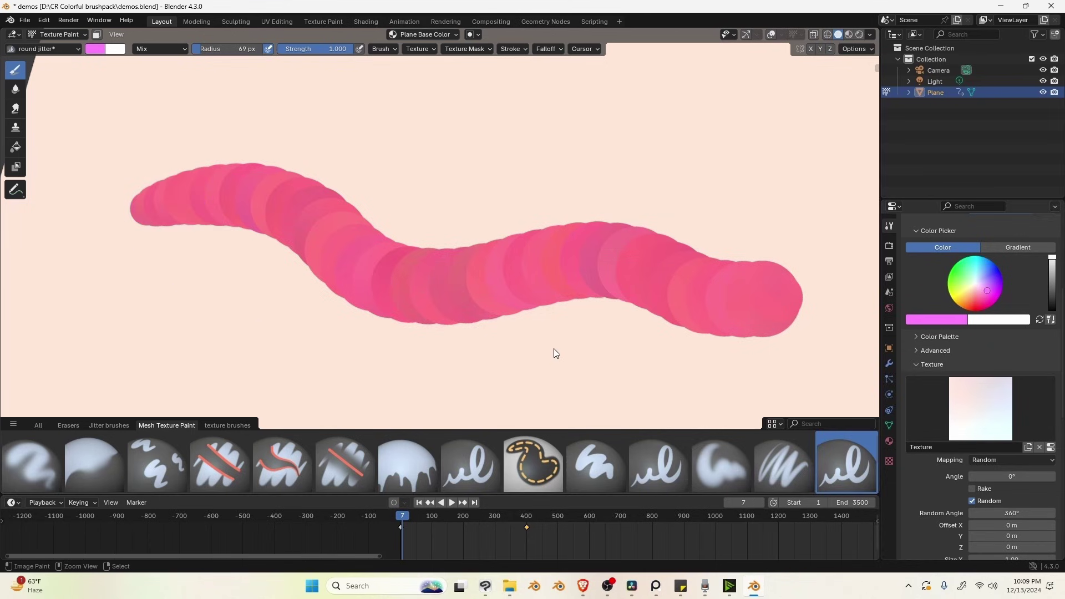
Reduce the round jitter brush's radius to 50 px.
{"action": "key", "text": "bracketleft"}
{"action": "key", "text": "bracketleft"}
{"action": "key", "text": "bracketleft"}
Set the brush texture's contrast to 0.5 and paint a wavy magenta stroke above the pink one.
{"action": "scroll", "coordinate": [916, 374], "scroll_direction": "down", "scroll_amount": 3}
{"action": "left_click", "coordinate": [1049, 384]}
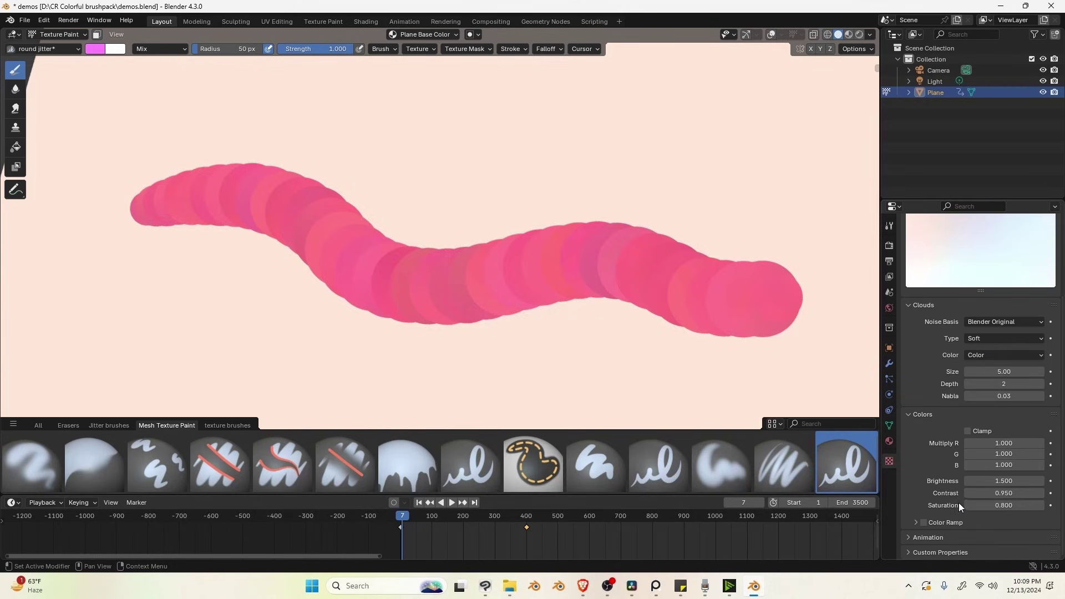
{"action": "left_click", "coordinate": [987, 493]}
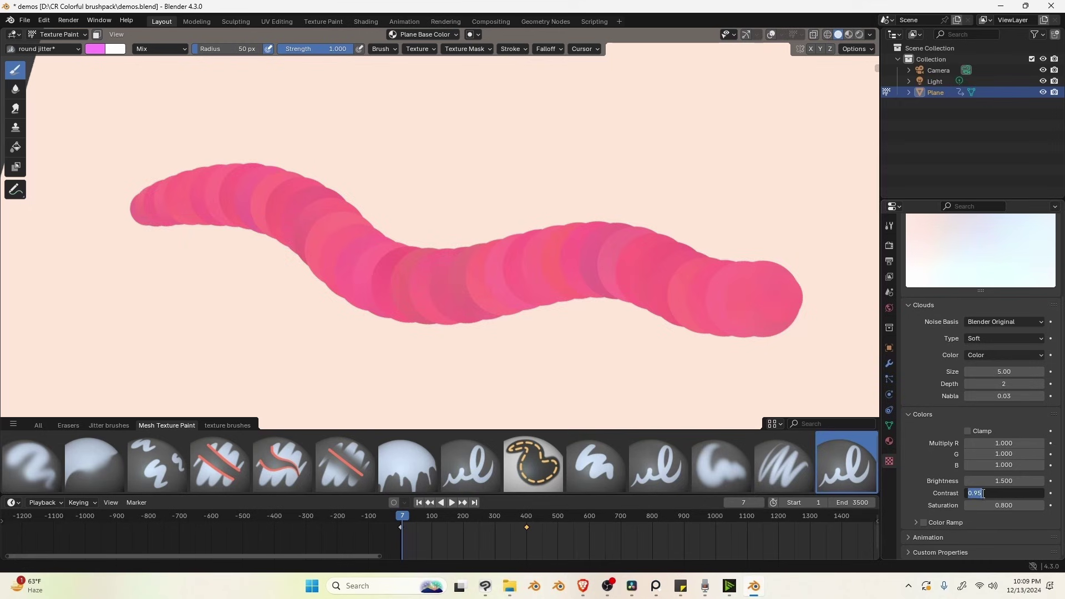
{"action": "key", "text": "Return"}
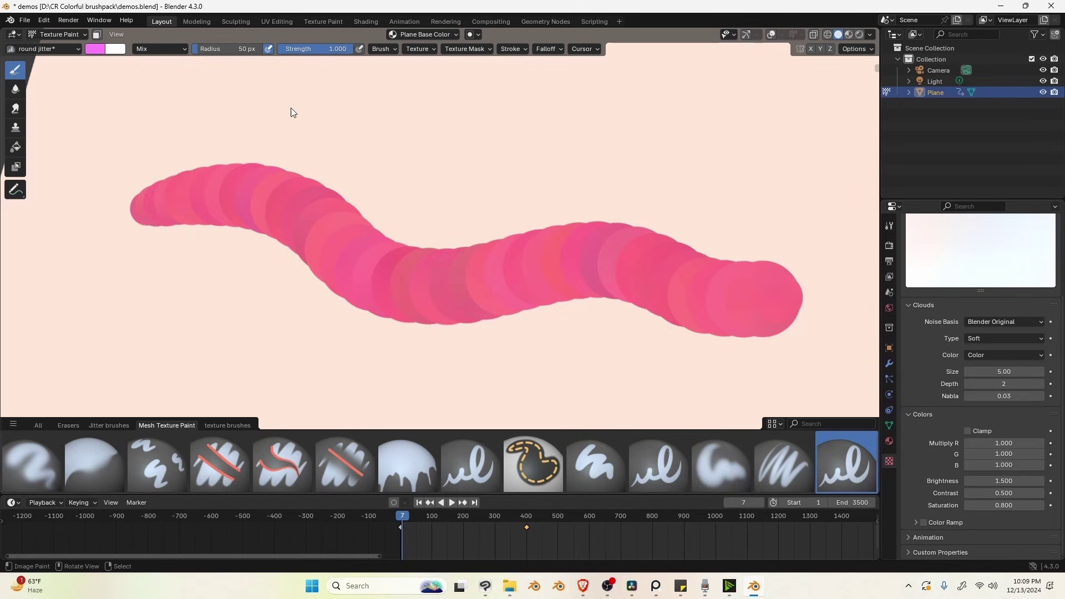
{"action": "mouse_move", "coordinate": [296, 107]}
{"action": "left_mouse_down"}
{"action": "mouse_move", "coordinate": [497, 176]}
{"action": "mouse_move", "coordinate": [648, 184]}
{"action": "left_mouse_up"}
Set the brush texture's contrast to 1 and paint another wavy magenta stroke above the previous one.
{"action": "left_click", "coordinate": [981, 492]}
{"action": "type", "text": "1"}
{"action": "key", "text": "Return"}
{"action": "left_click_drag", "start_coordinate": [427, 79], "coordinate": [721, 153]}
Set the texture's contrast to 0.1, paint a short stroke below the pink one, and readjust the contrast.
{"action": "left_click", "coordinate": [992, 493]}
{"action": "type", "text": "0.1"}
{"action": "key", "text": "Return"}
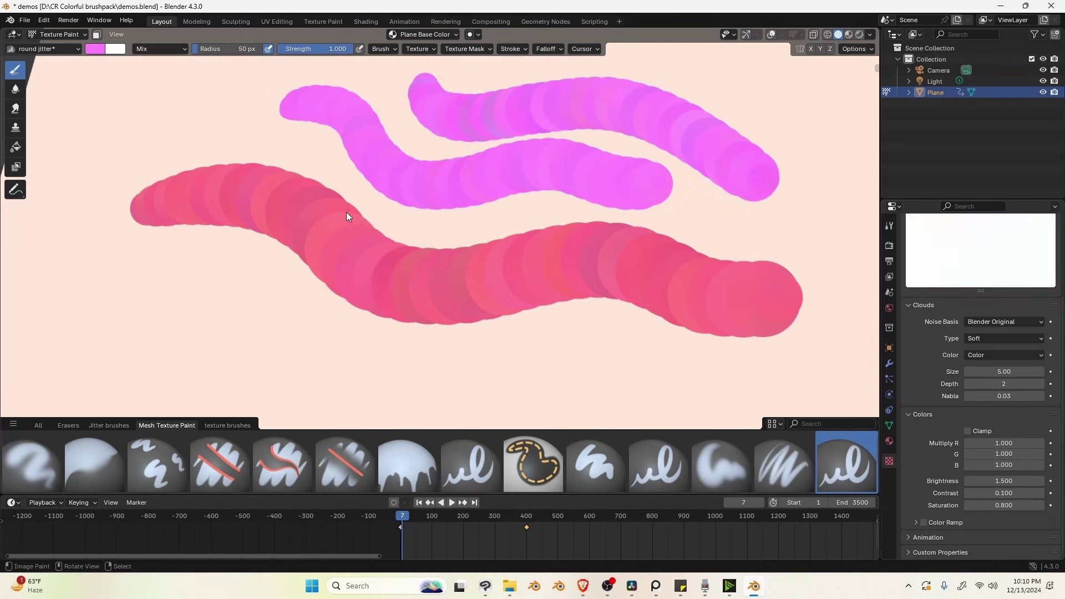
{"action": "mouse_move", "coordinate": [70, 349]}
{"action": "left_mouse_down"}
{"action": "mouse_move", "coordinate": [95, 359]}
{"action": "mouse_move", "coordinate": [221, 280]}
{"action": "mouse_move", "coordinate": [264, 364]}
{"action": "left_mouse_up"}
{"action": "left_click_drag", "start_coordinate": [1001, 497], "coordinate": [1035, 497]}
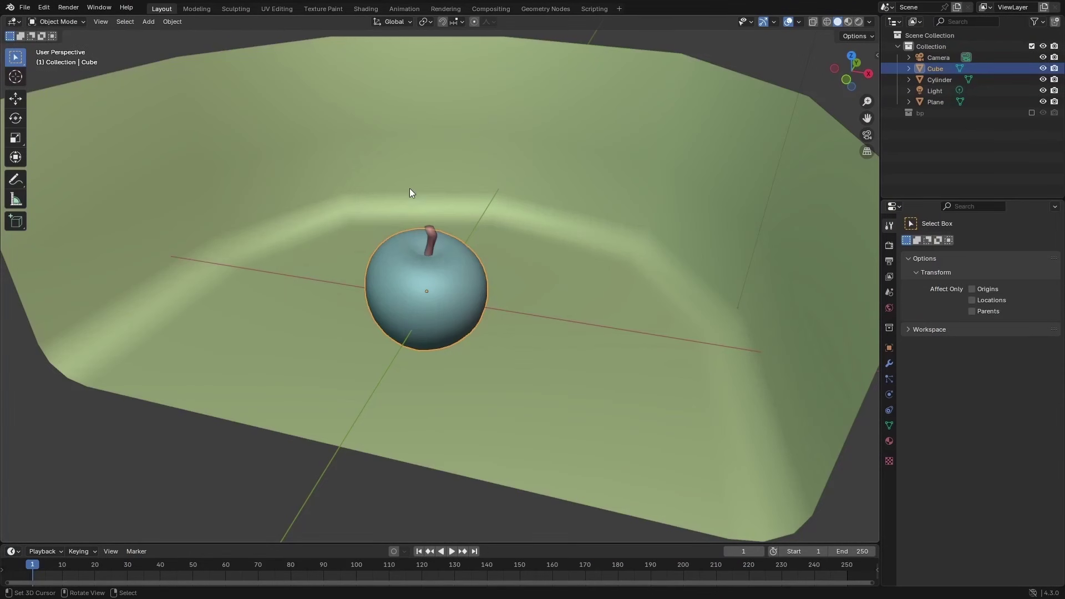
Select the apple, its stem and the backdrop, and open them in the UV Editing workspace.
{"action": "left_click_drag", "start_coordinate": [227, 55], "coordinate": [445, 282]}
{"action": "left_click", "coordinate": [274, 11]}
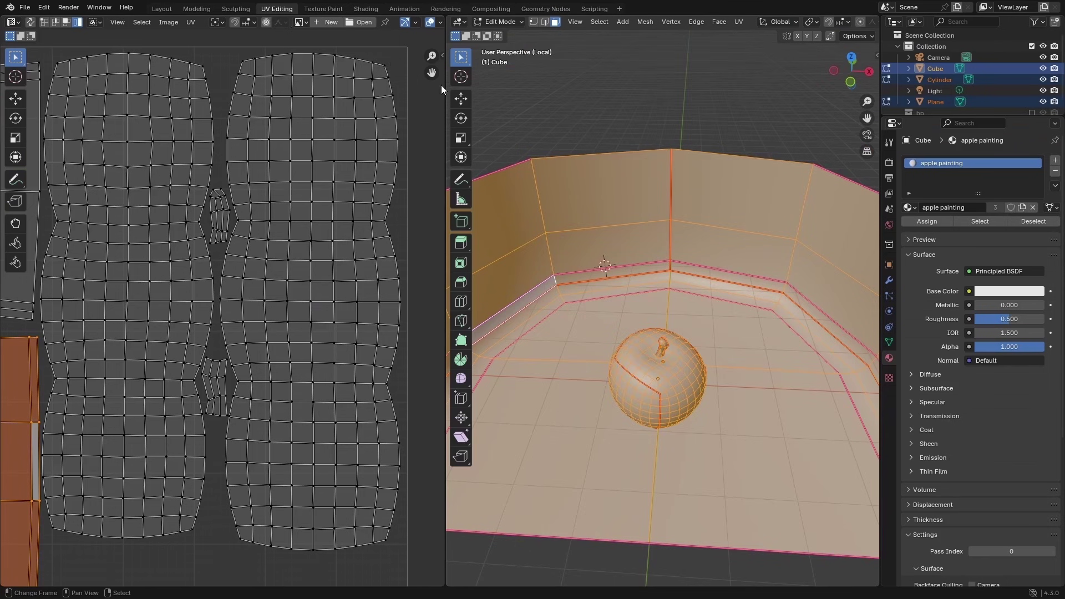
Inspect the combined UV layout of the apple, stem and backdrop, and return to Object Mode.
{"action": "scroll", "coordinate": [209, 309], "scroll_direction": "down", "scroll_amount": 5}
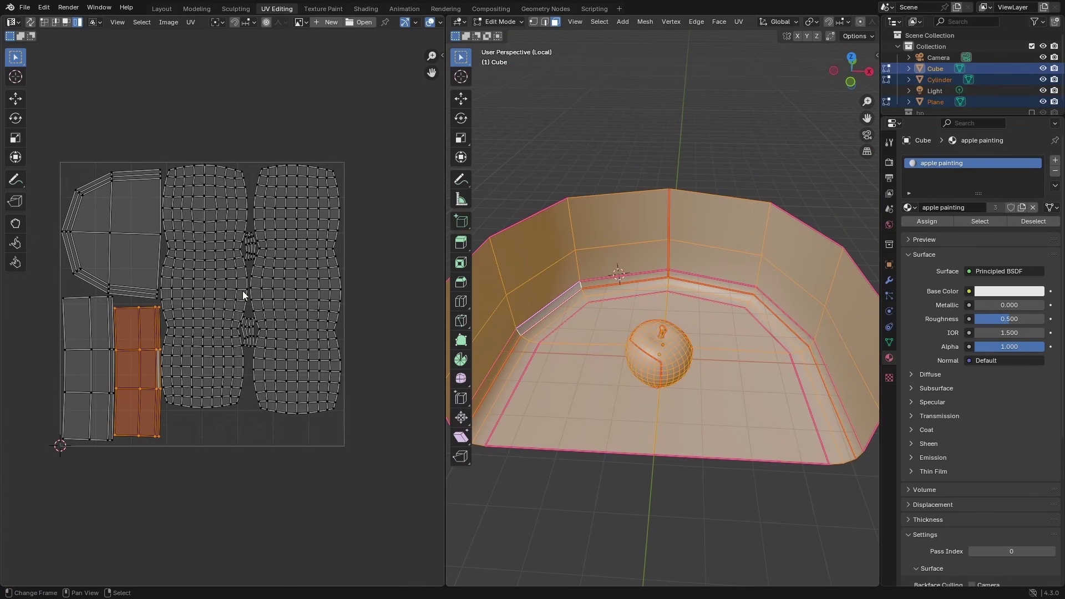
{"action": "key", "text": "alt+a"}
{"action": "key", "text": "a"}
{"action": "key", "text": "Tab"}
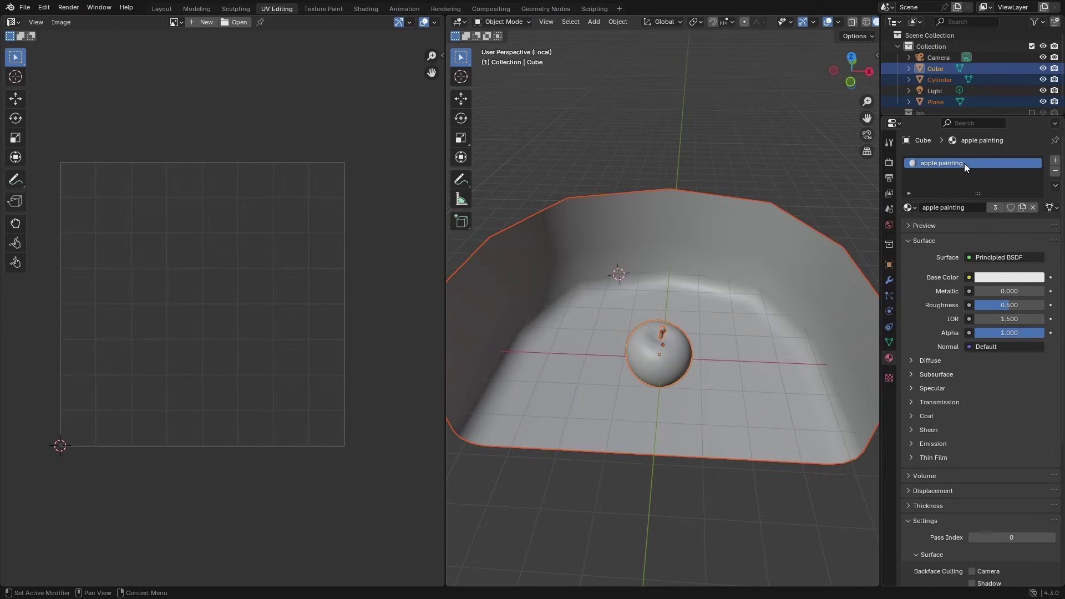
Check the material assigned to the apple and to the backdrop, and return to the Layout workspace.
{"action": "left_click", "coordinate": [679, 366]}
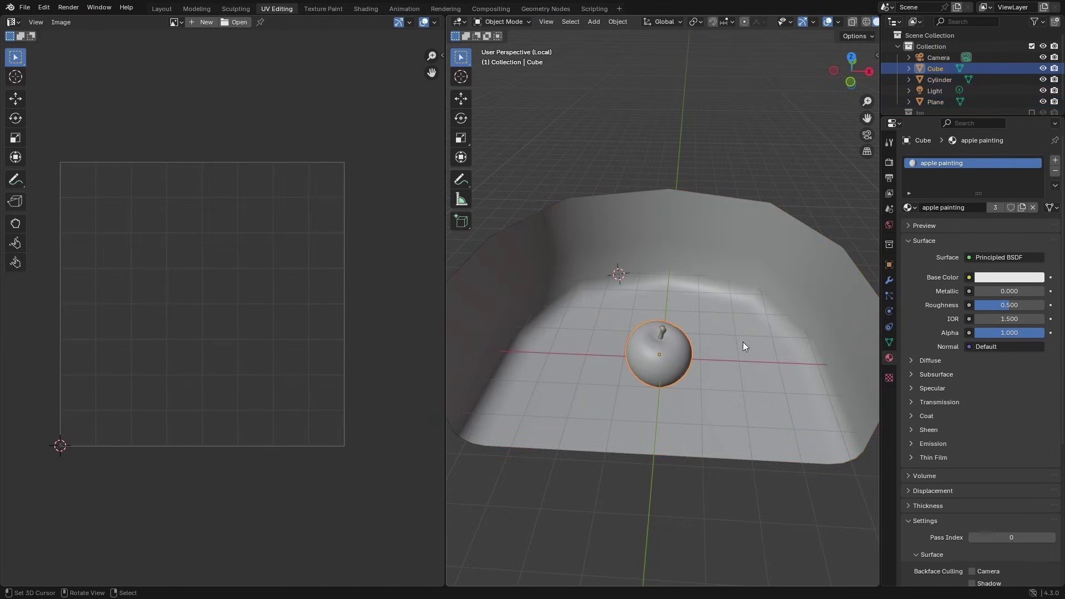
{"action": "left_click", "coordinate": [780, 339]}
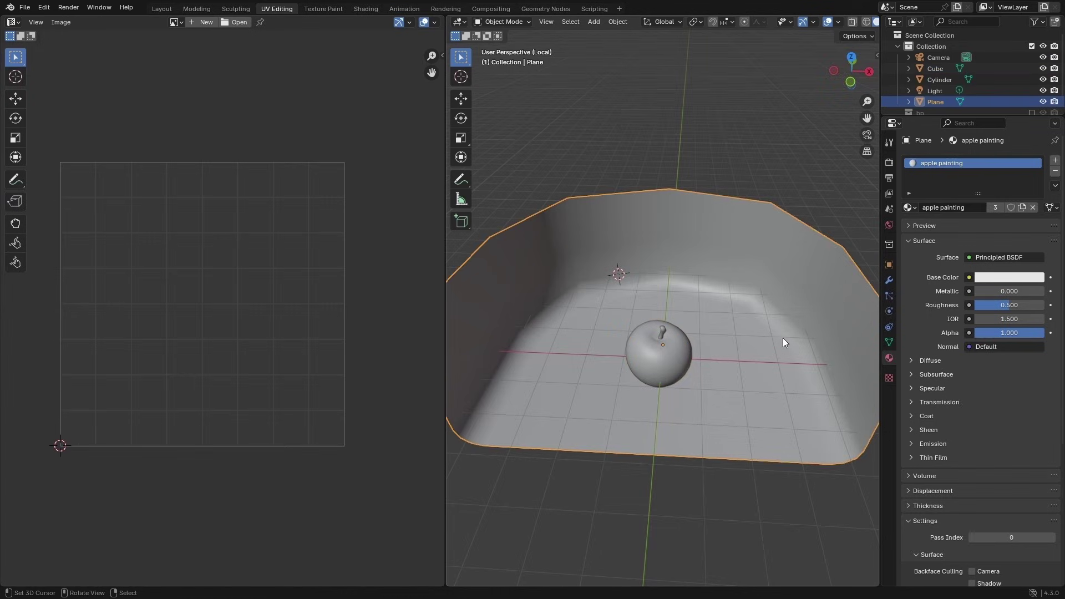
{"action": "left_click", "coordinate": [168, 11]}
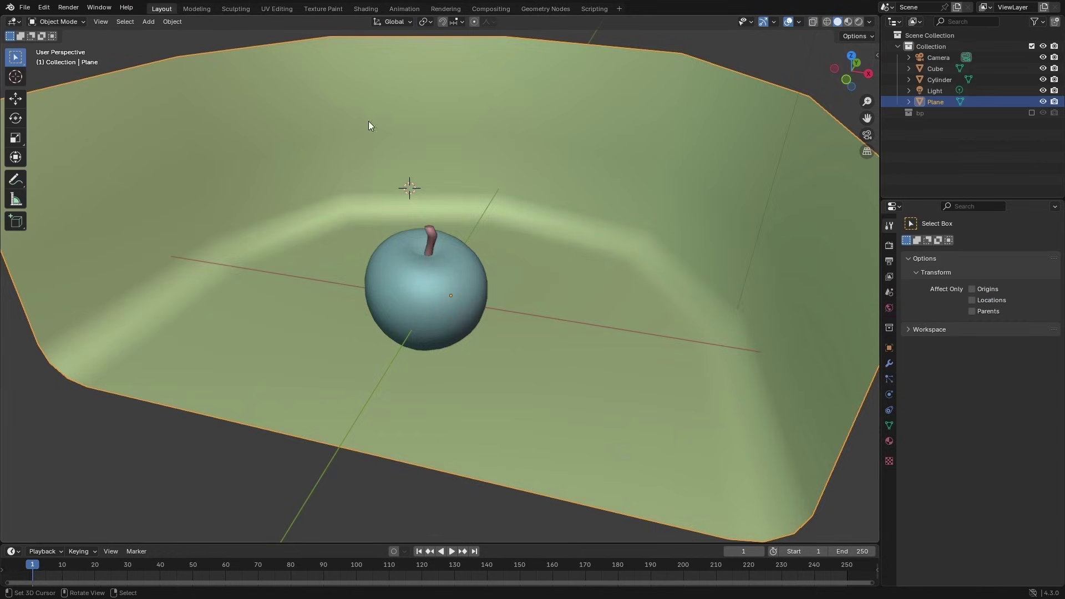
Put the apple into Texture Paint mode and start a Base Color paint slot for its material.
{"action": "left_click", "coordinate": [436, 277]}
{"action": "scroll", "coordinate": [433, 277], "scroll_direction": "up", "scroll_amount": 2}
{"action": "left_click", "coordinate": [58, 22]}
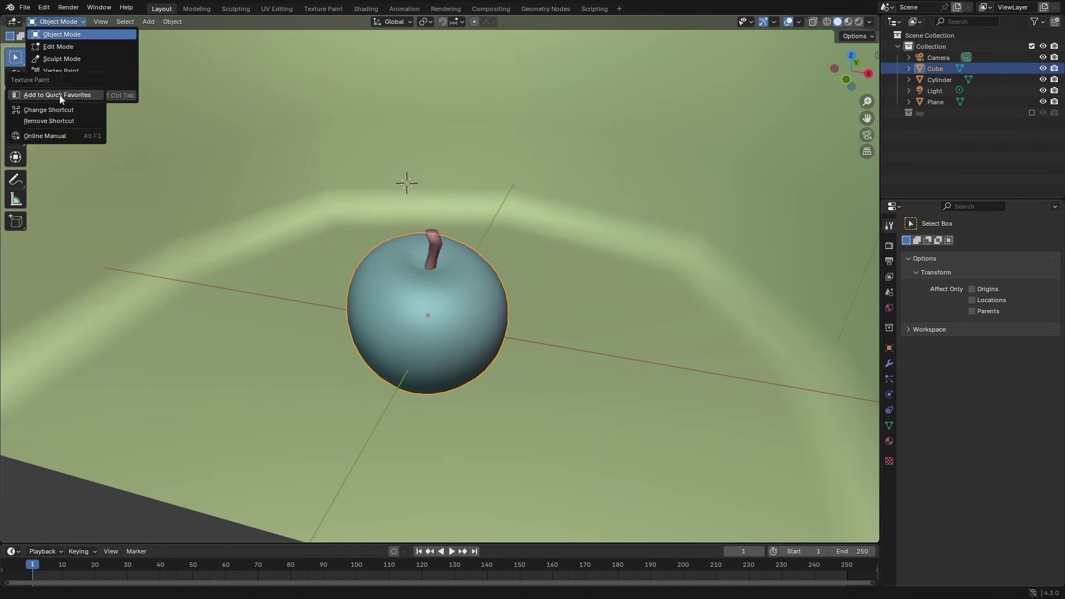
{"action": "left_click", "coordinate": [97, 97]}
{"action": "left_click", "coordinate": [423, 22]}
{"action": "left_click", "coordinate": [478, 65]}
{"action": "left_click", "coordinate": [487, 70]}
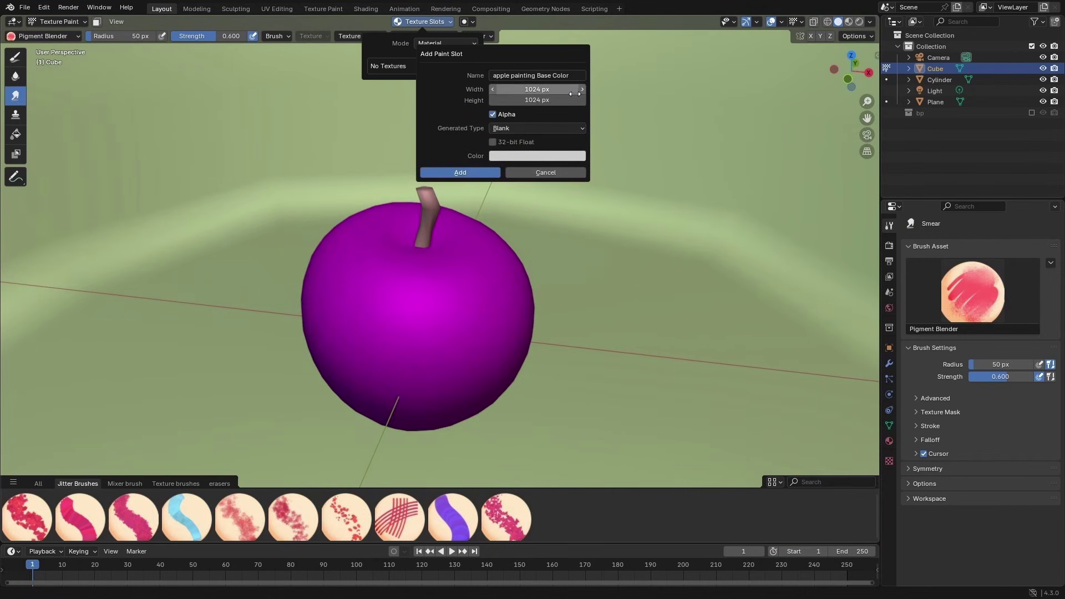
Set the new paint slot's width and height to 8192 px.
{"action": "left_click", "coordinate": [567, 88]}
{"action": "left_click", "coordinate": [567, 87]}
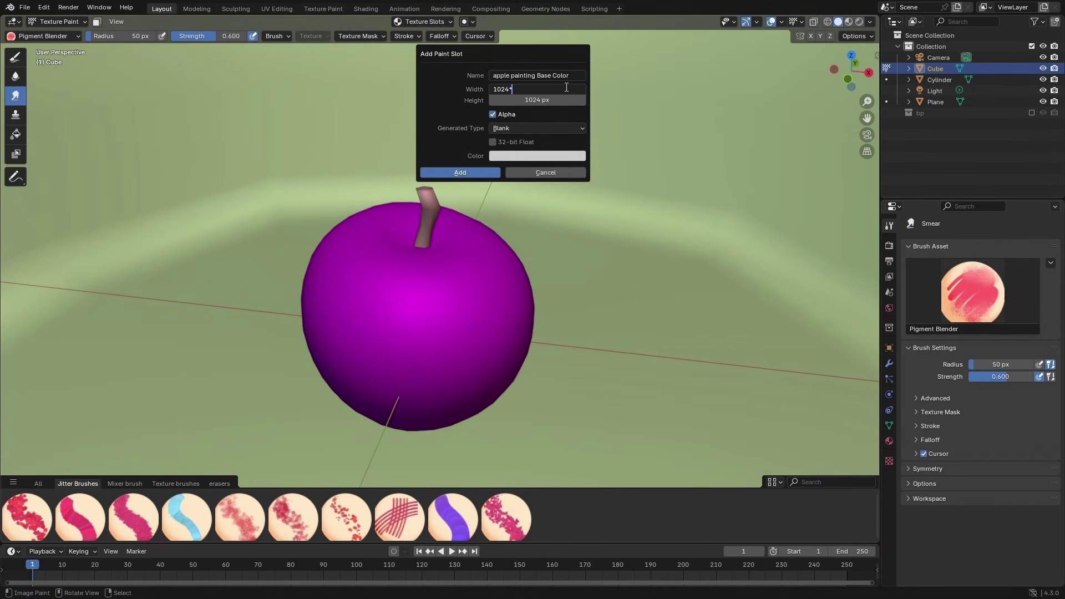
{"action": "key", "text": "Return"}
{"action": "double_click", "coordinate": [560, 99]}
{"action": "type", "text": "*8"}
{"action": "key", "text": "Return"}
Give the new texture a light salmon-pink base color and add the paint slot.
{"action": "left_click", "coordinate": [535, 156]}
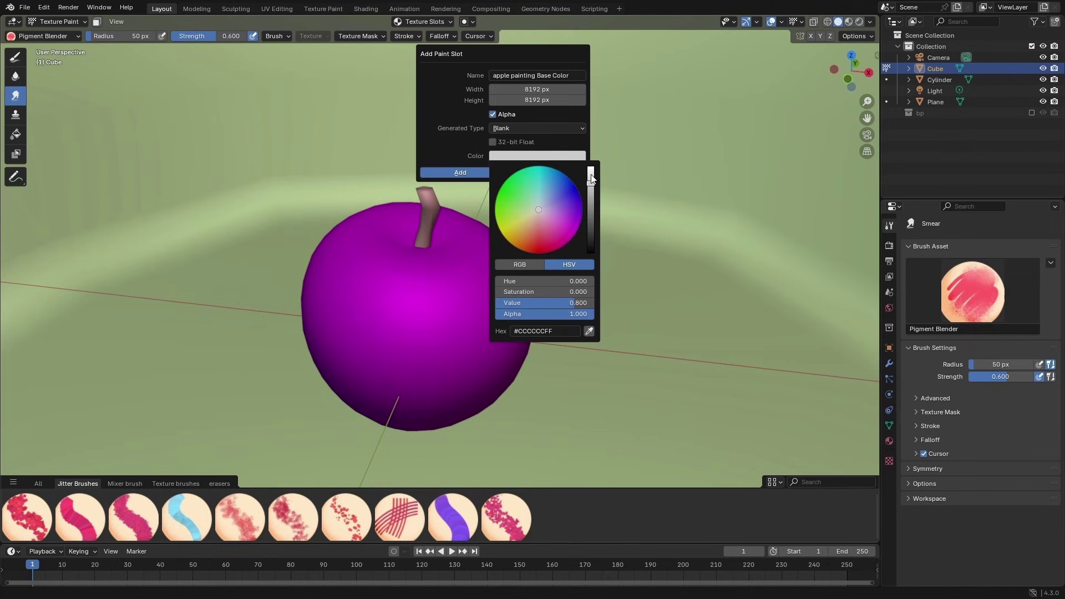
{"action": "left_click_drag", "start_coordinate": [592, 178], "coordinate": [590, 167]}
{"action": "left_click", "coordinate": [536, 214]}
{"action": "left_click_drag", "start_coordinate": [536, 215], "coordinate": [534, 228]}
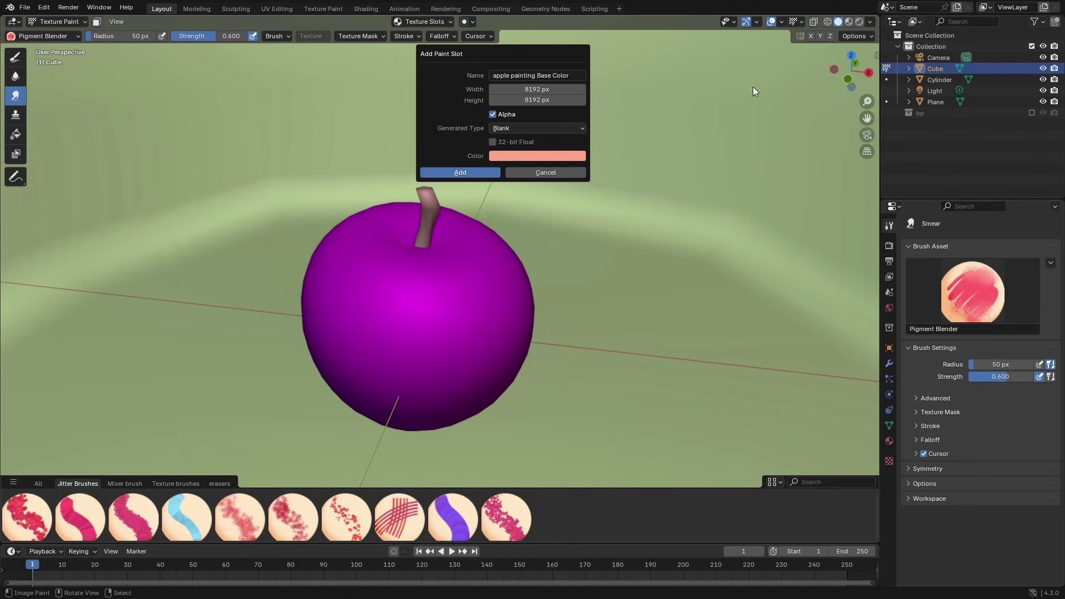
{"action": "left_click", "coordinate": [577, 156]}
{"action": "left_click_drag", "start_coordinate": [580, 304], "coordinate": [569, 304]}
{"action": "left_click_drag", "start_coordinate": [545, 214], "coordinate": [538, 220]}
{"action": "left_click", "coordinate": [458, 172]}
Set the viewport shading to flat lighting with texture color, and pick the CR block particle Jitter brush.
{"action": "left_click", "coordinate": [870, 22]}
{"action": "left_click", "coordinate": [909, 73]}
{"action": "left_click", "coordinate": [907, 149]}
{"action": "left_click", "coordinate": [28, 517]}
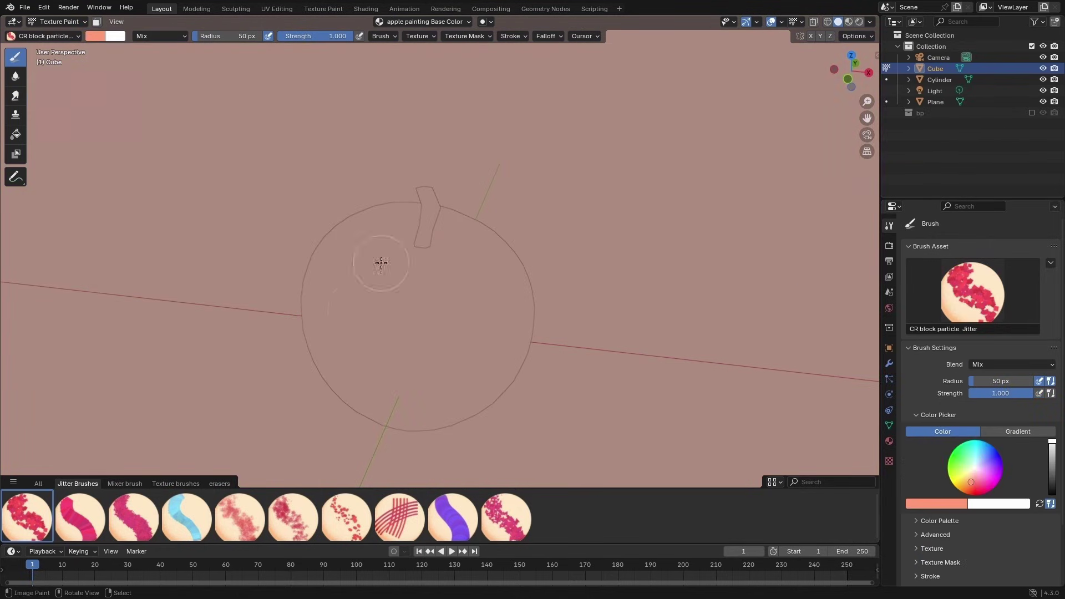
Look through the Texture brushes, Mixer brush and erasers catalogs, ending on Jitter Brushes.
{"action": "scroll", "coordinate": [422, 245], "scroll_direction": "up", "scroll_amount": 1}
{"action": "middle_click_drag", "start_coordinate": [422, 245], "coordinate": [403, 266]}
{"action": "left_click", "coordinate": [189, 484]}
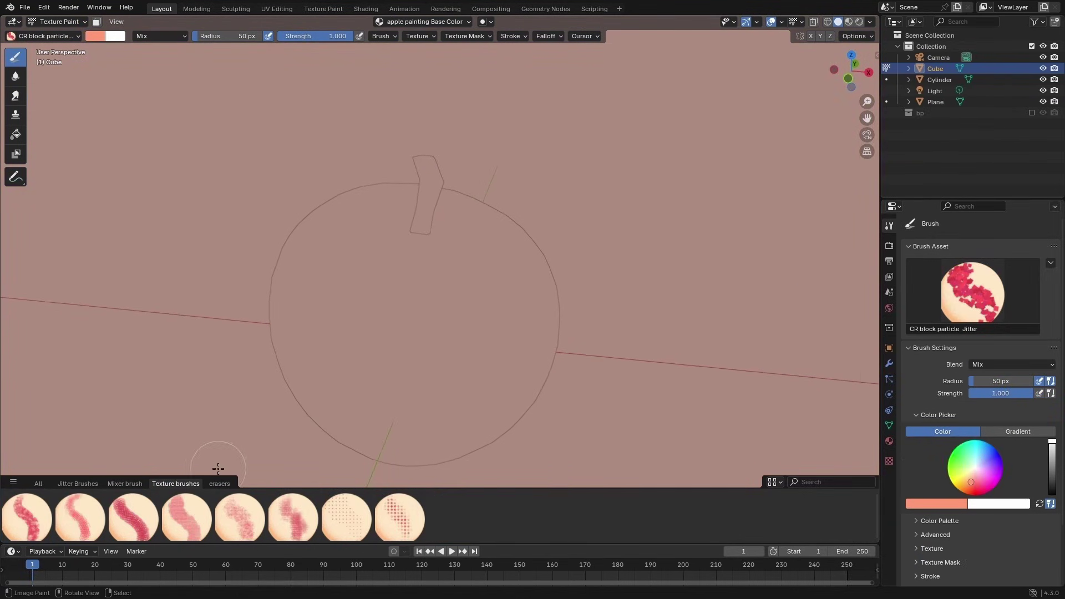
{"action": "left_click", "coordinate": [132, 484]}
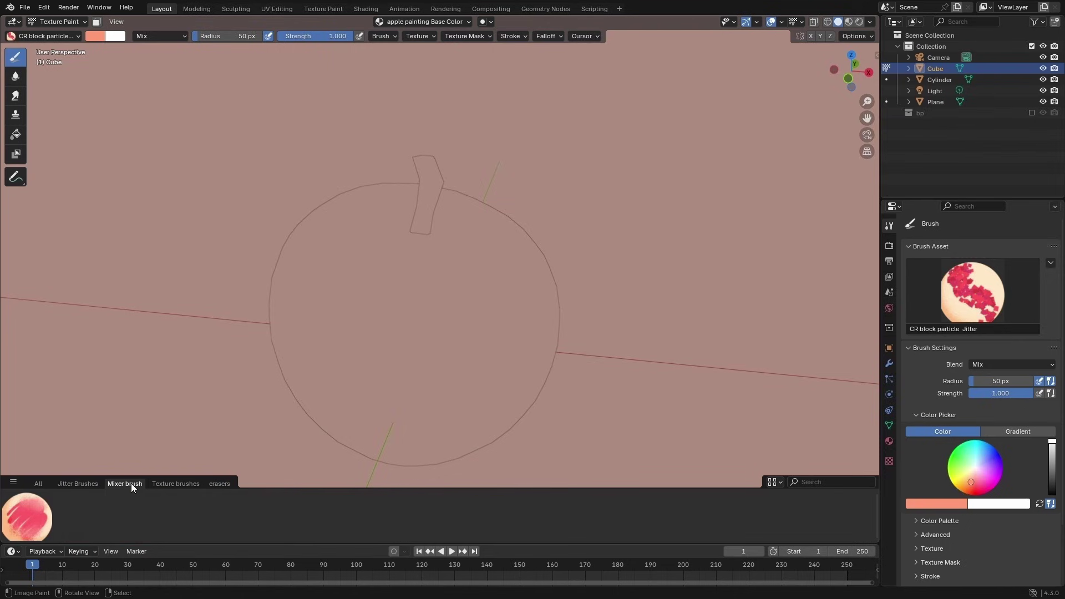
{"action": "left_click", "coordinate": [215, 484]}
{"action": "left_click", "coordinate": [88, 484]}
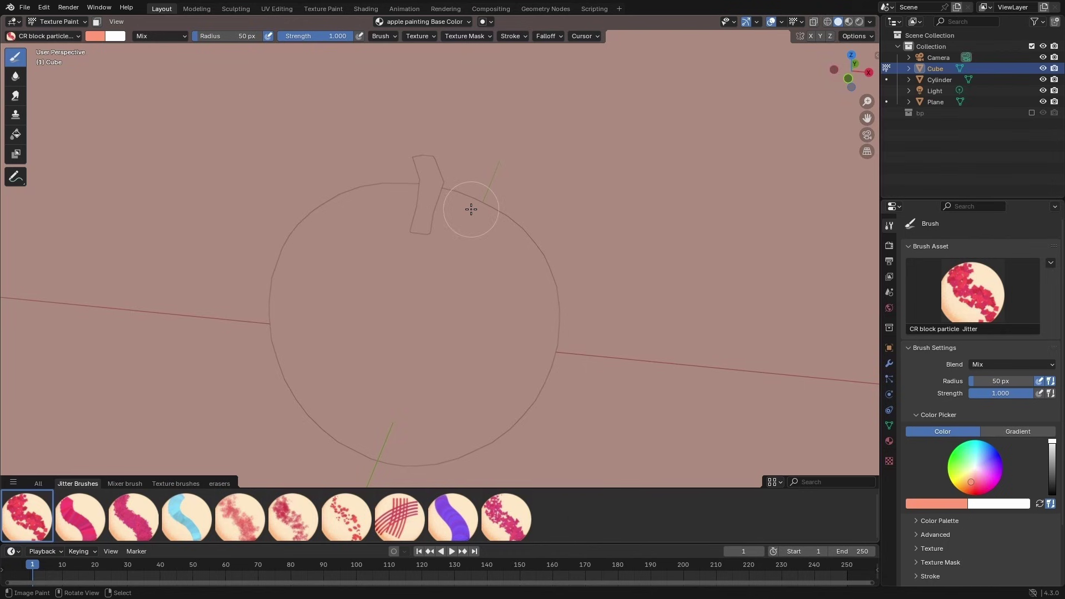
{"action": "middle_click_drag", "start_coordinate": [468, 210], "coordinate": [468, 204]}
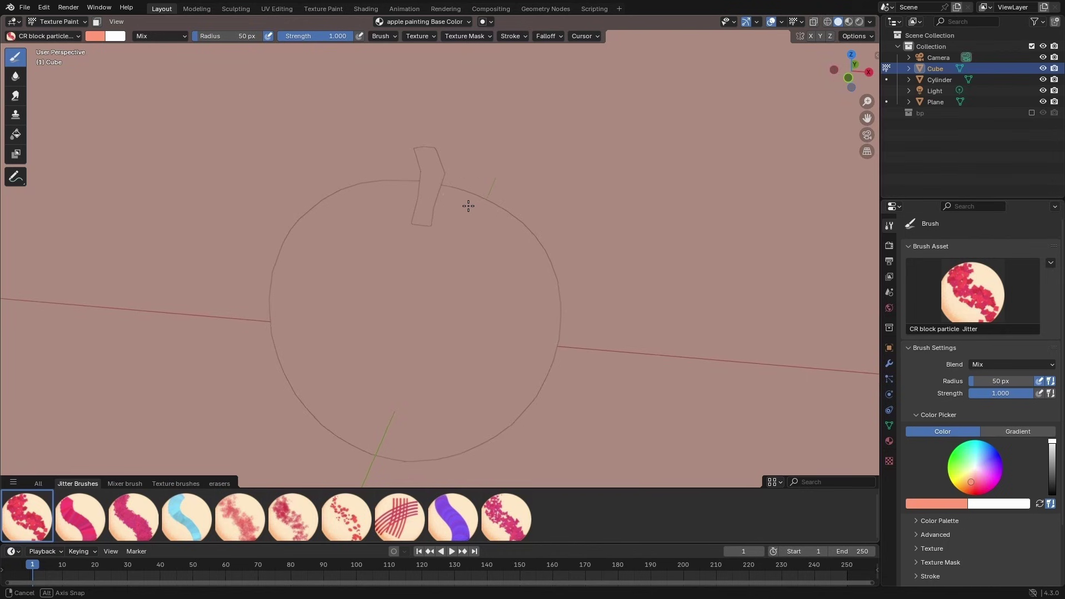
Switch texture painting from the apple to the backdrop, and choose the Fill tool with a darker orange color.
{"action": "key", "text": "ctrl+shift+Tab"}
{"action": "left_click", "coordinate": [612, 209]}
{"action": "key", "text": "ctrl+shift+Tab"}
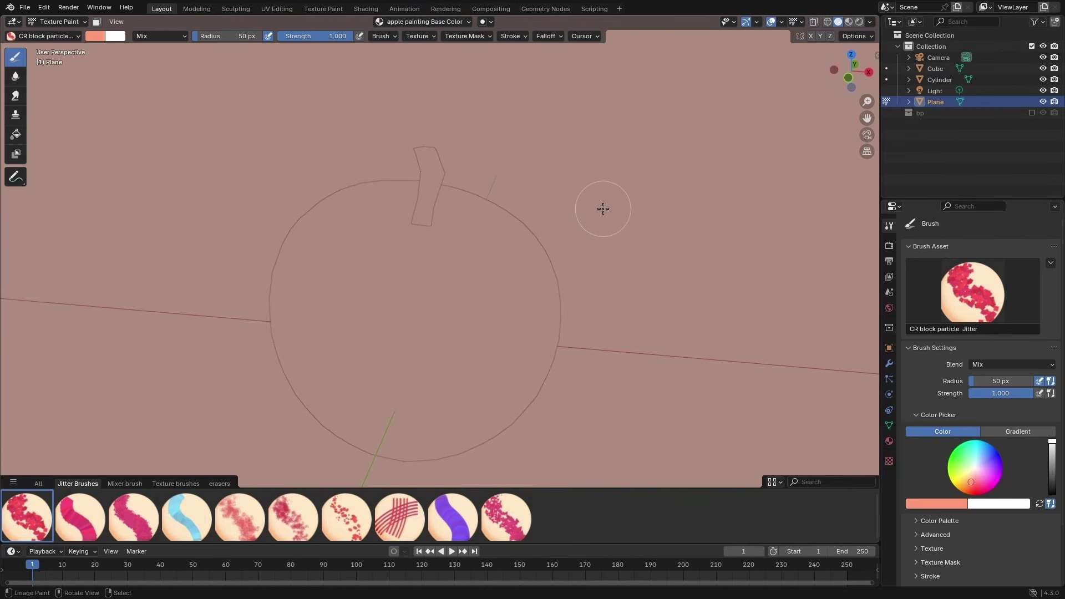
{"action": "left_click", "coordinate": [16, 134]}
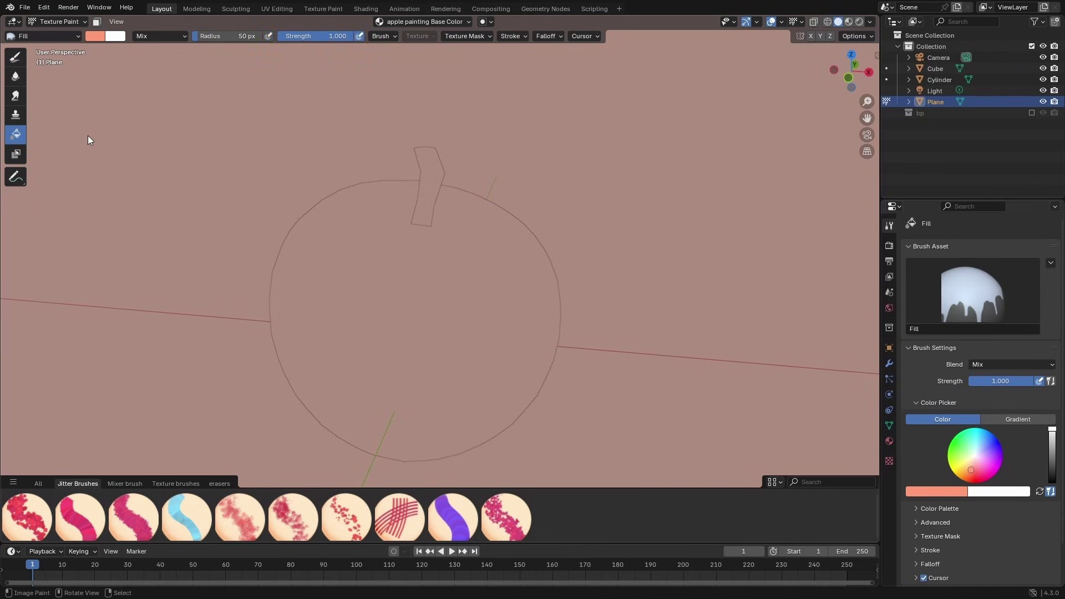
{"action": "right_click", "coordinate": [270, 158]}
{"action": "left_click", "coordinate": [321, 165]}
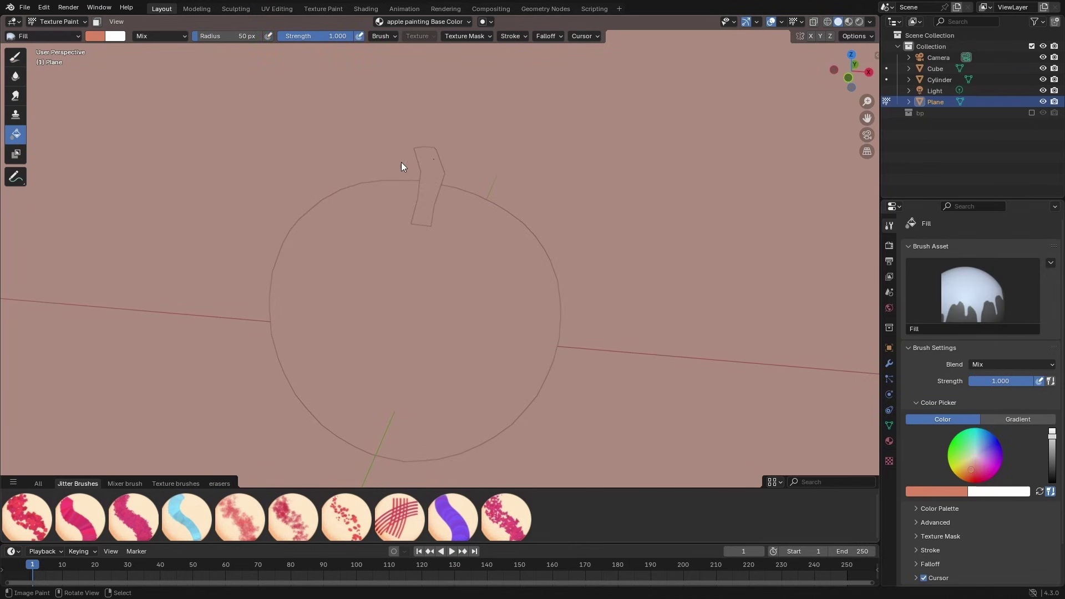
Sample the backdrop's pink, darken and desaturate it to a dull mauve, and fill the backdrop with it.
{"action": "key", "text": "shift+x"}
{"action": "right_click", "coordinate": [351, 124]}
{"action": "left_click_drag", "start_coordinate": [403, 145], "coordinate": [403, 150]}
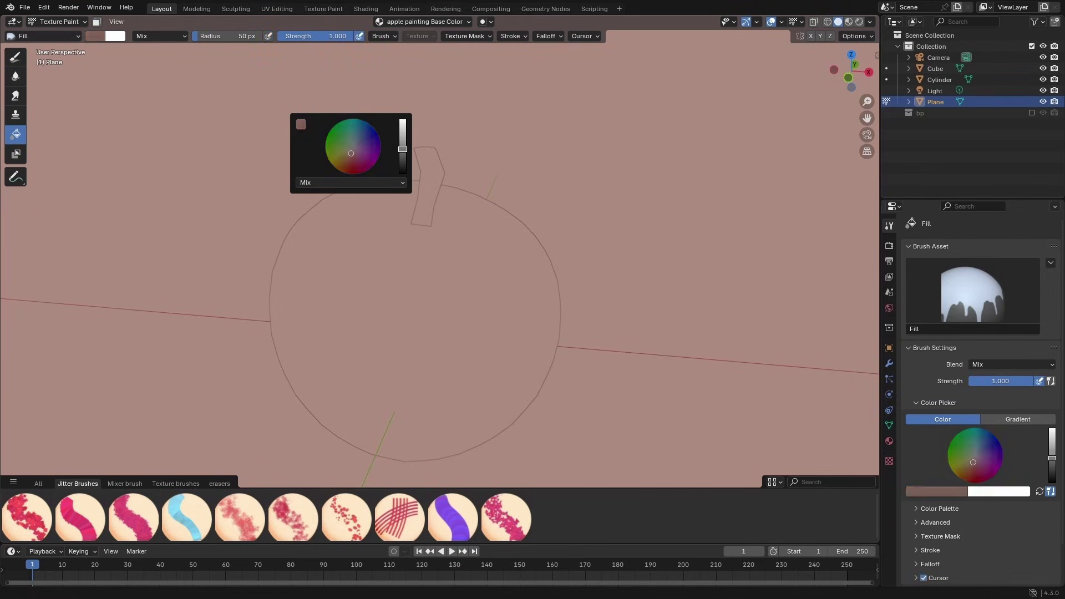
{"action": "left_click", "coordinate": [352, 151]}
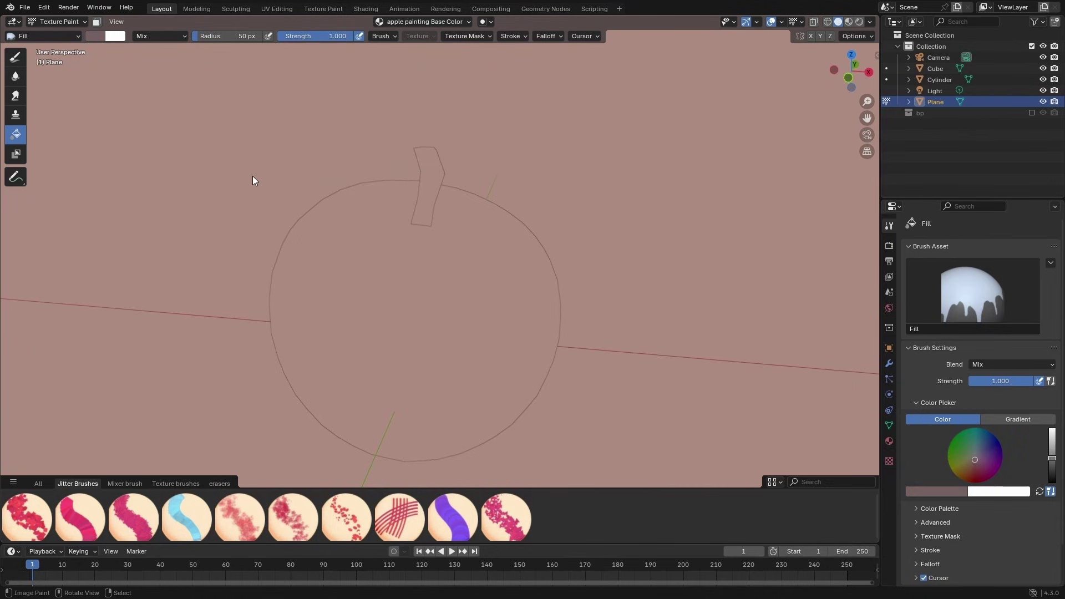
{"action": "left_click", "coordinate": [252, 174]}
Switch texture painting back to the apple and hide the viewport overlays.
{"action": "mouse_move", "coordinate": [252, 171]}
{"action": "middle_mouse_down"}
{"action": "mouse_move", "coordinate": [263, 155]}
{"action": "mouse_move", "coordinate": [248, 154]}
{"action": "middle_mouse_up"}
{"action": "key", "text": "alt+q"}
{"action": "left_click", "coordinate": [782, 22]}
{"action": "left_click", "coordinate": [772, 21]}
{"action": "middle_click_drag", "start_coordinate": [498, 256], "coordinate": [465, 268]}
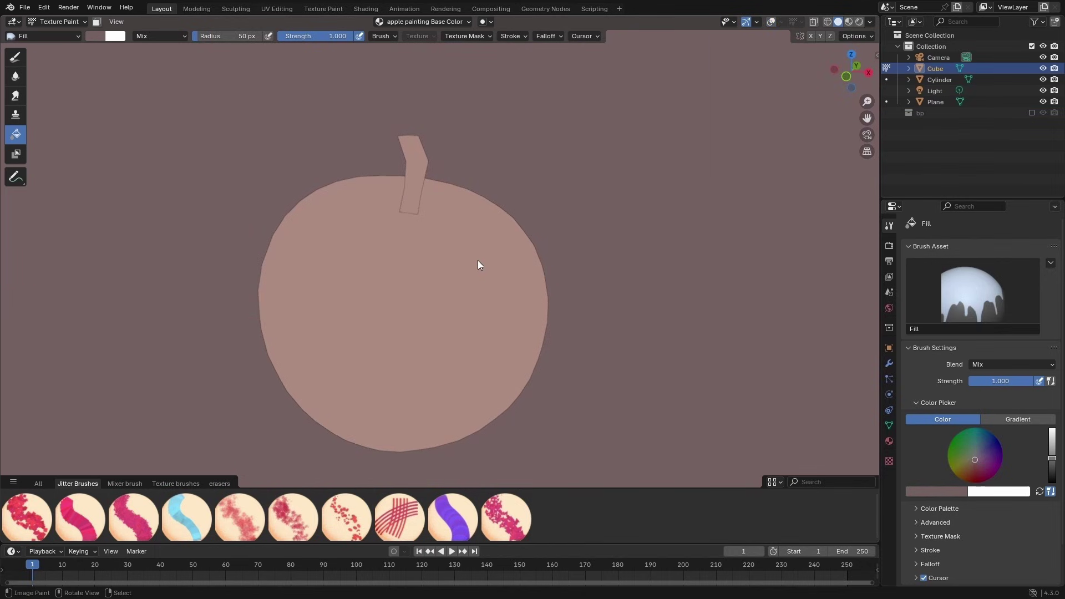
Choose the CR graphical Jitter brush and brighten the paint color to a light pink.
{"action": "left_click", "coordinate": [19, 57]}
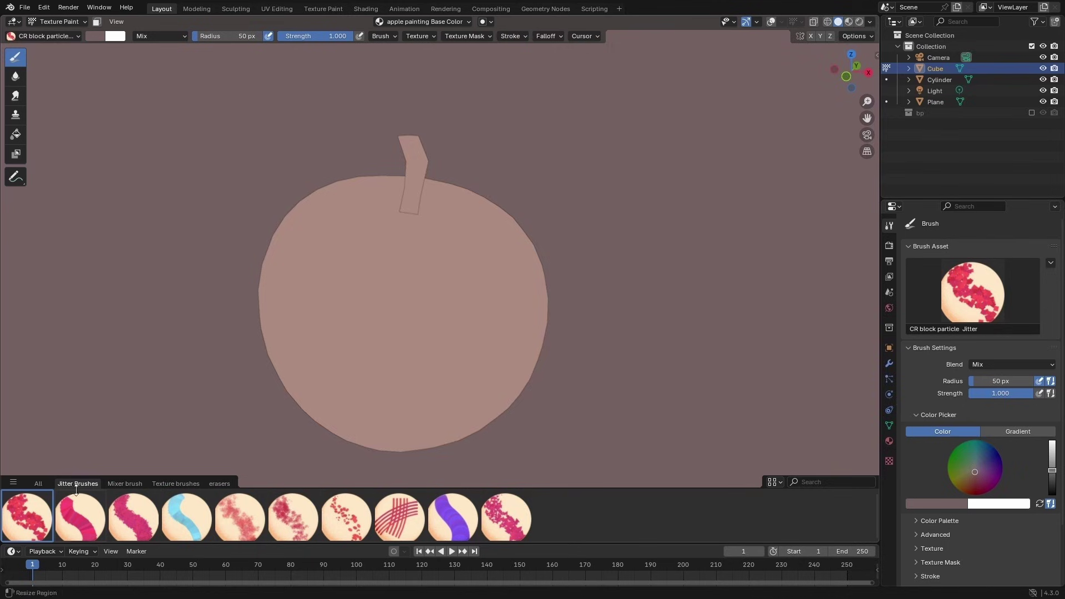
{"action": "left_click", "coordinate": [68, 521]}
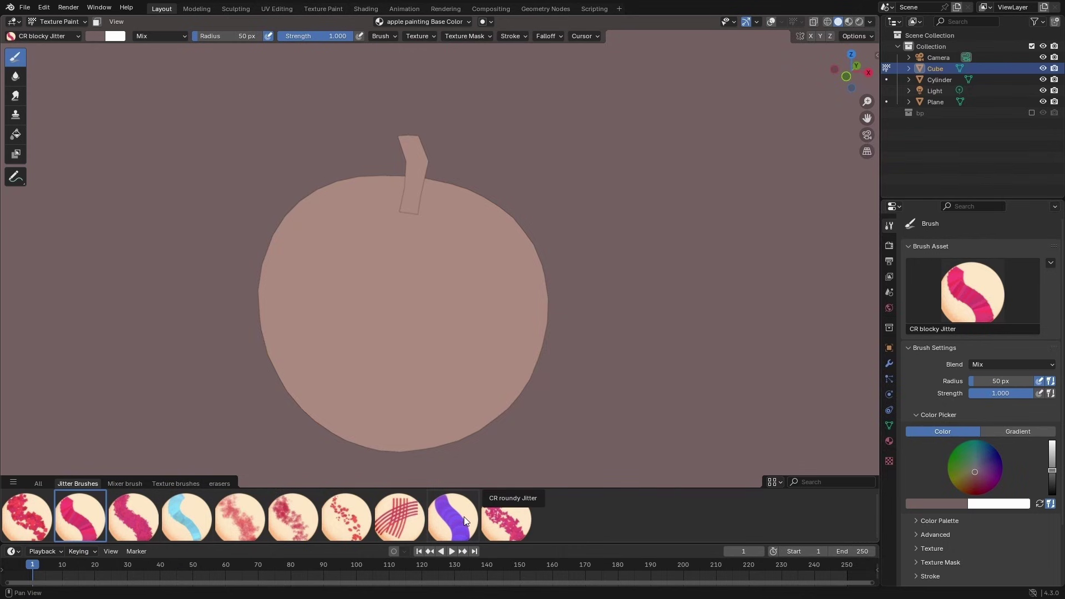
{"action": "left_click", "coordinate": [198, 525]}
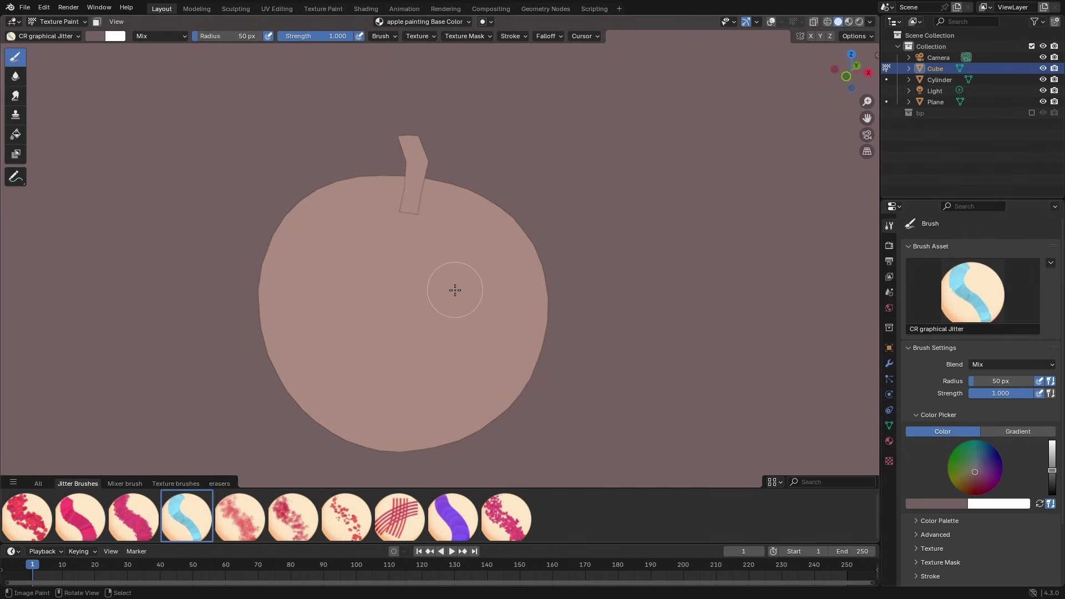
{"action": "right_click", "coordinate": [421, 237]}
{"action": "left_click", "coordinate": [431, 223]}
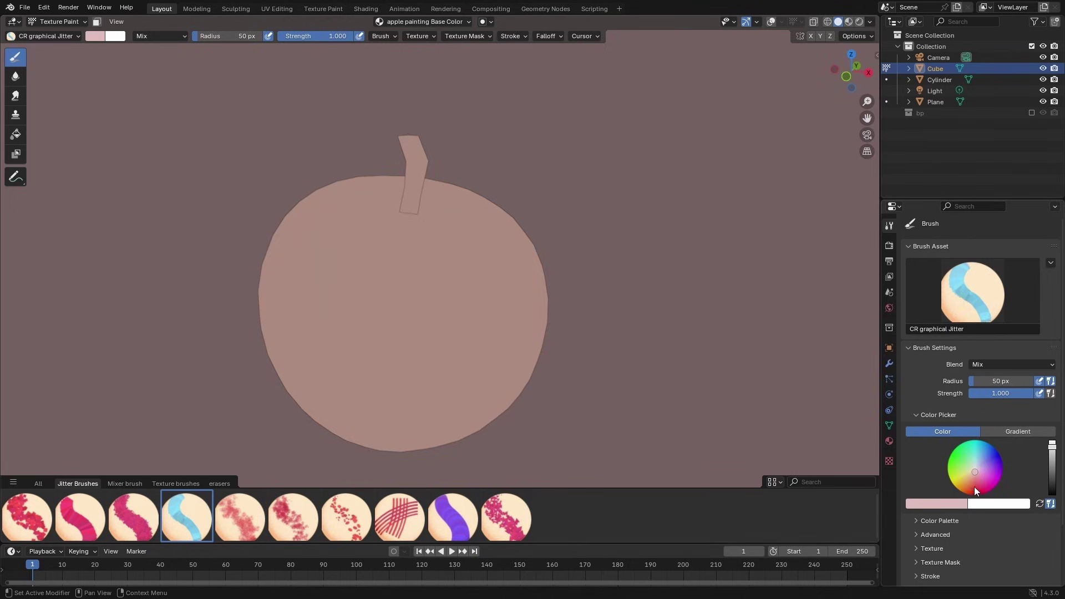
Create a new color palette for the brush and name it "apple".
{"action": "left_click", "coordinate": [923, 521]}
{"action": "scroll", "coordinate": [923, 523], "scroll_direction": "down", "scroll_amount": 1}
{"action": "left_click", "coordinate": [949, 520]}
{"action": "double_click", "coordinate": [955, 515]}
{"action": "type", "text": "apple"}
{"action": "key", "text": "Return"}
{"action": "scroll", "coordinate": [943, 510], "scroll_direction": "down", "scroll_amount": 1}
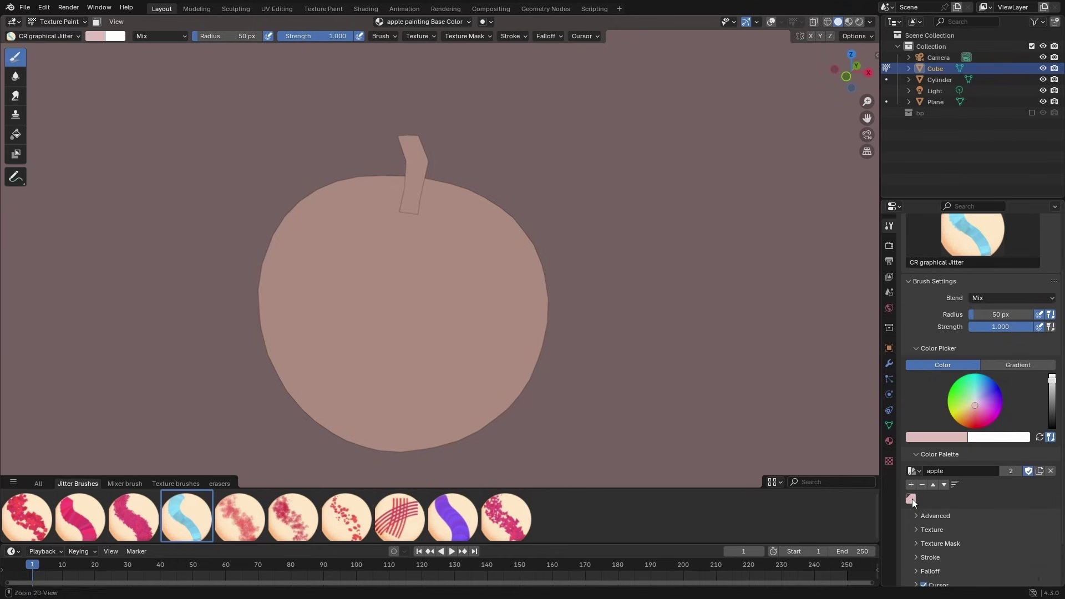
Mix a saturated crimson red as the paint color and add it to the apple palette.
{"action": "left_click", "coordinate": [970, 419]}
{"action": "left_click", "coordinate": [971, 425]}
{"action": "left_click_drag", "start_coordinate": [1052, 380], "coordinate": [1052, 389]}
{"action": "left_click", "coordinate": [975, 421]}
{"action": "left_click", "coordinate": [977, 423]}
{"action": "left_click", "coordinate": [976, 421]}
{"action": "left_click", "coordinate": [978, 422]}
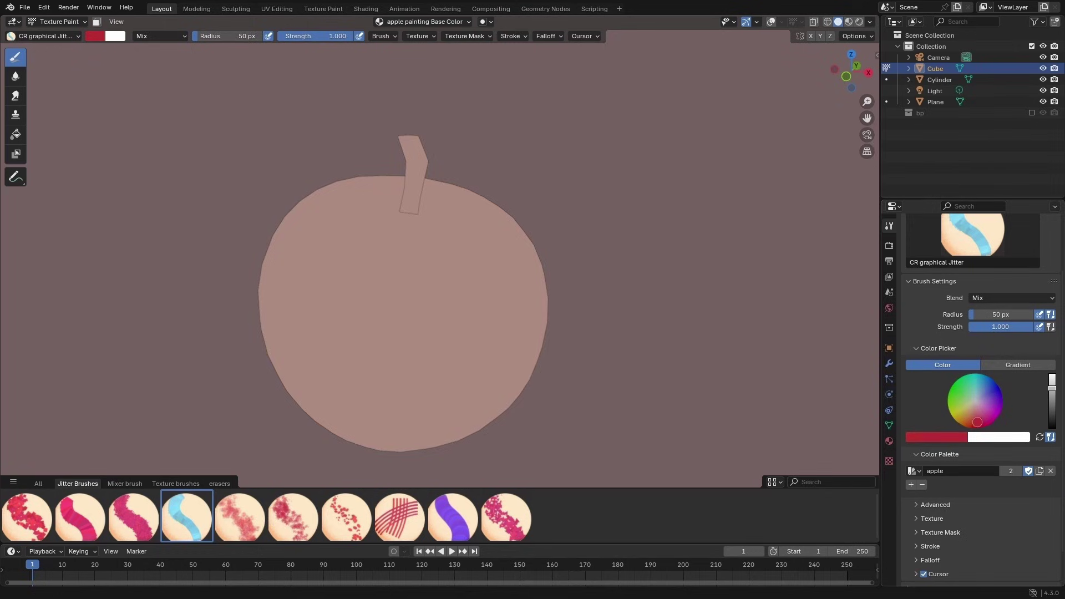
{"action": "left_click", "coordinate": [911, 485]}
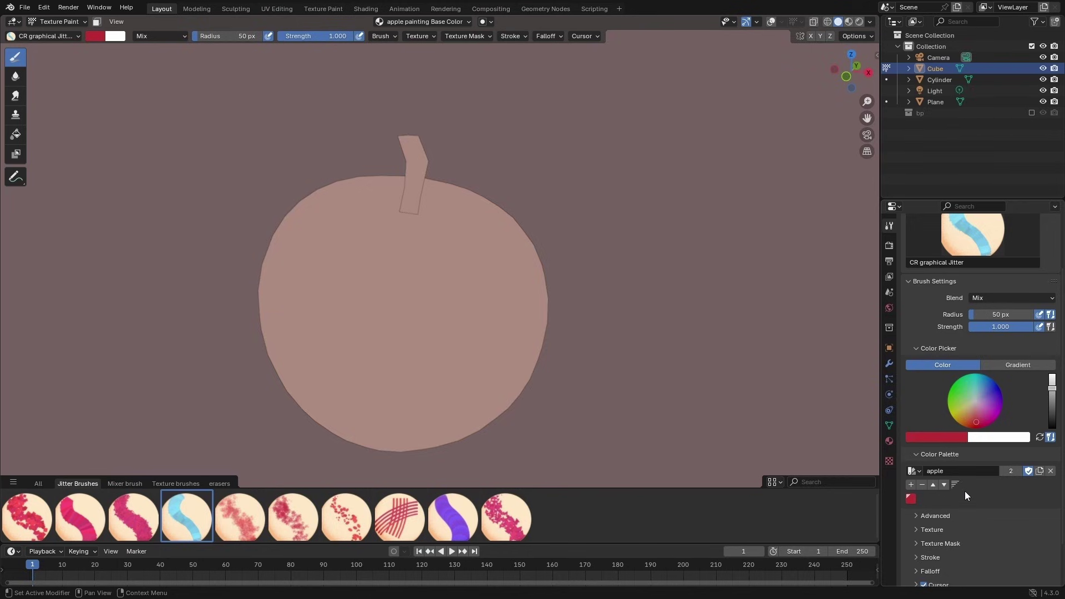
Darken and slightly desaturate the red to a deep raspberry, and add it as the second palette swatch.
{"action": "scroll", "coordinate": [981, 407], "scroll_direction": "down", "scroll_amount": 3}
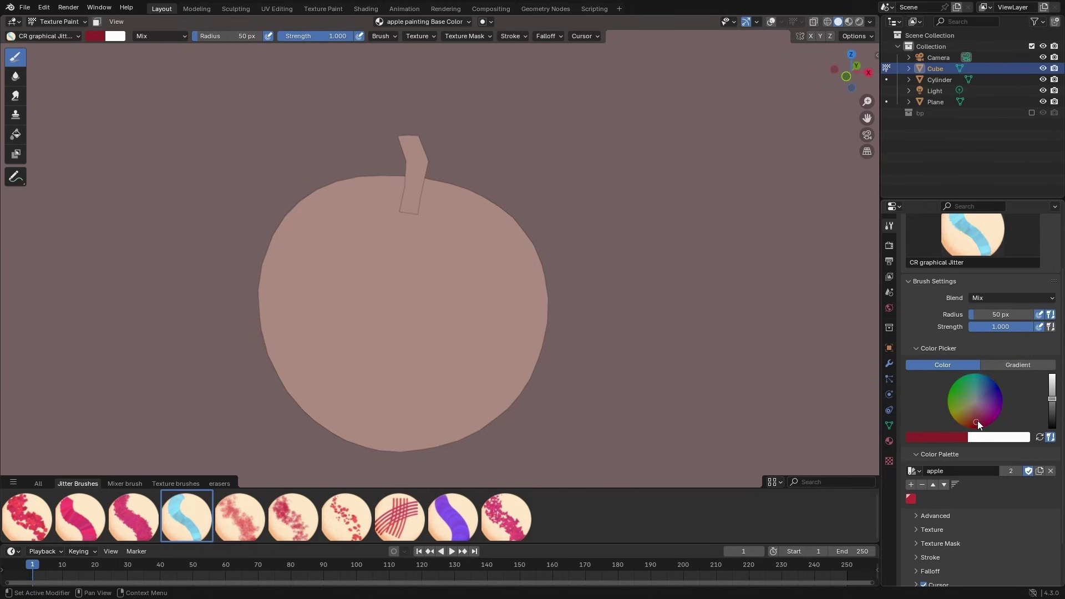
{"action": "left_click_drag", "start_coordinate": [978, 421], "coordinate": [978, 418]}
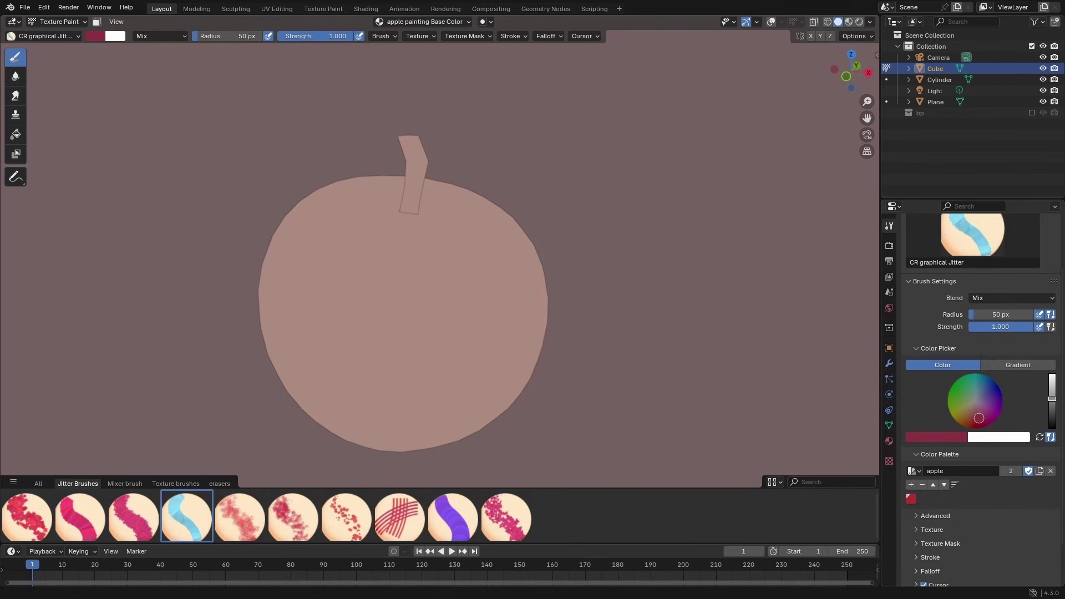
{"action": "left_click", "coordinate": [912, 484]}
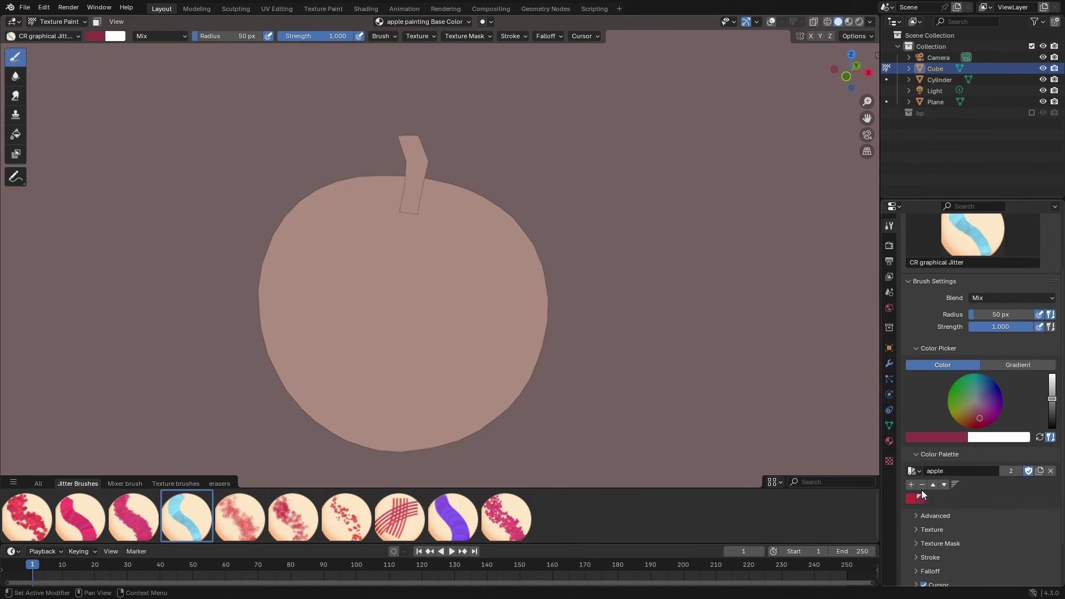
Mix a muted plum color with lower saturation and a more purple hue, and add it as the third palette swatch.
{"action": "left_click_drag", "start_coordinate": [981, 415], "coordinate": [981, 412]}
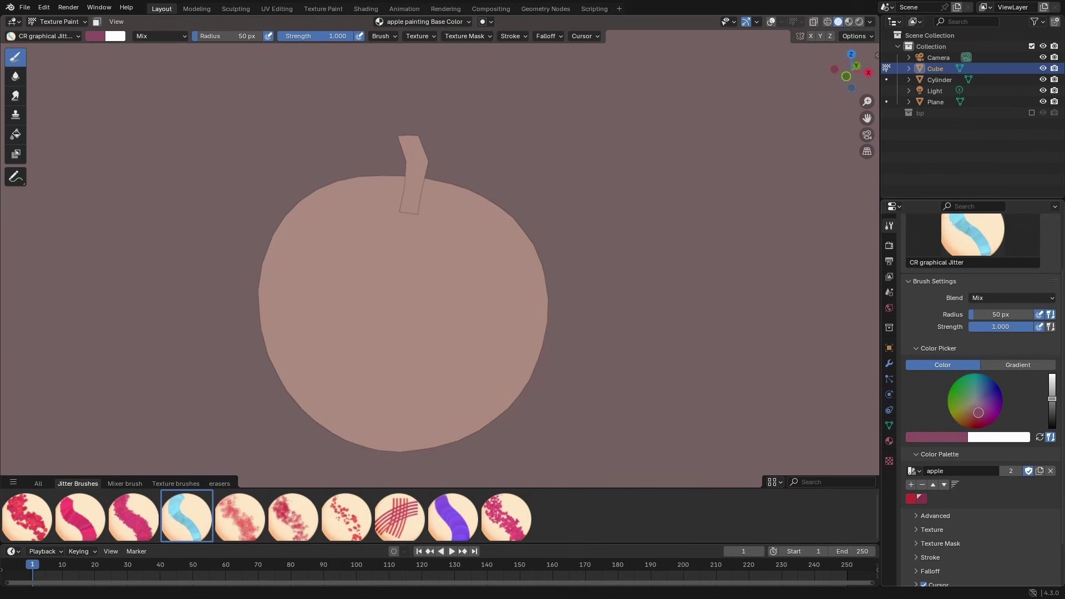
{"action": "left_click_drag", "start_coordinate": [1051, 410], "coordinate": [1052, 401]}
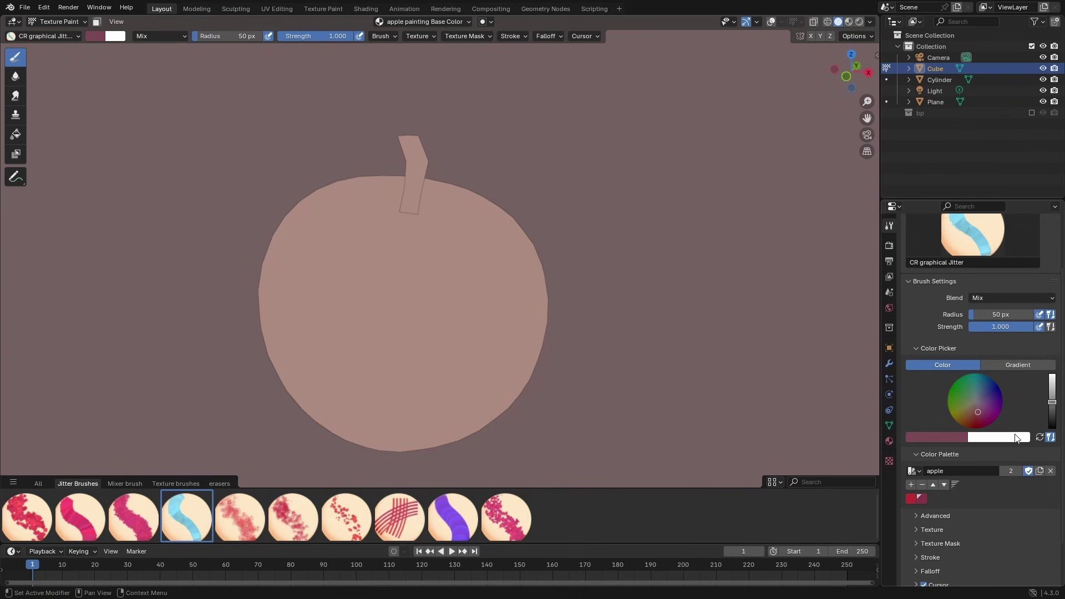
{"action": "left_click", "coordinate": [970, 439]}
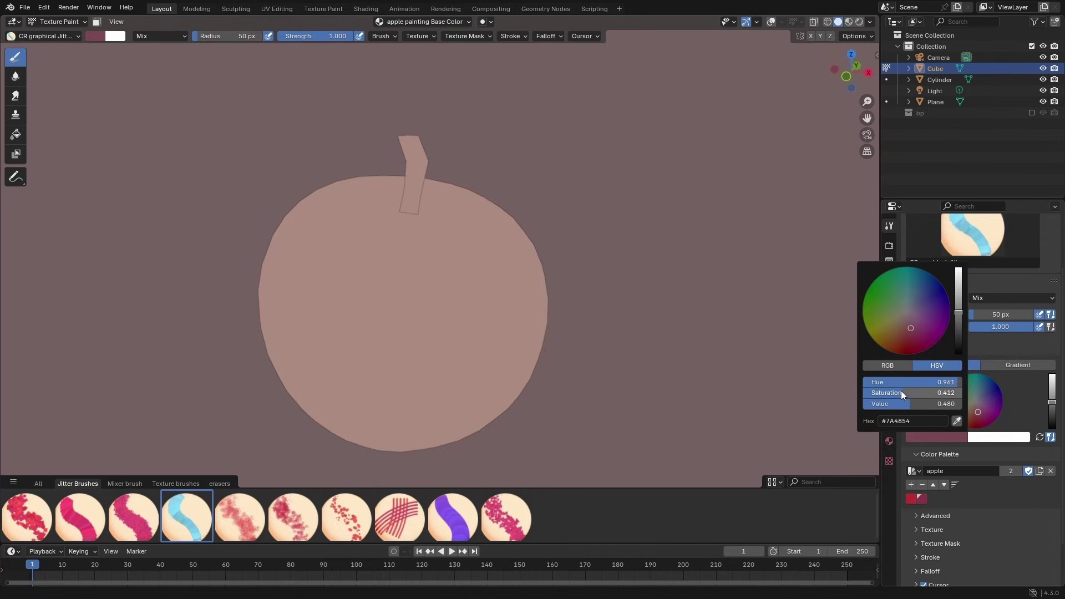
{"action": "left_click_drag", "start_coordinate": [904, 392], "coordinate": [900, 392]}
{"action": "left_click_drag", "start_coordinate": [939, 382], "coordinate": [936, 382]}
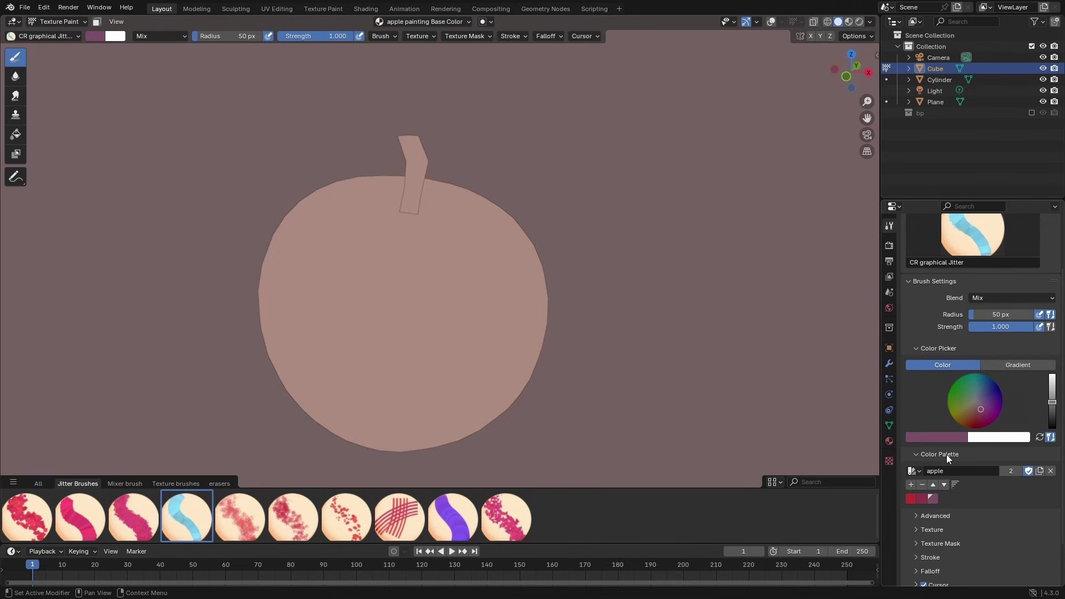
Mix a brownish orange, a lighter coral red and a pale salmon, adding each to the apple palette.
{"action": "left_click", "coordinate": [964, 421]}
{"action": "left_click_drag", "start_coordinate": [1052, 401], "coordinate": [1053, 385]}
{"action": "left_click_drag", "start_coordinate": [967, 420], "coordinate": [967, 419]}
{"action": "left_click", "coordinate": [973, 420]}
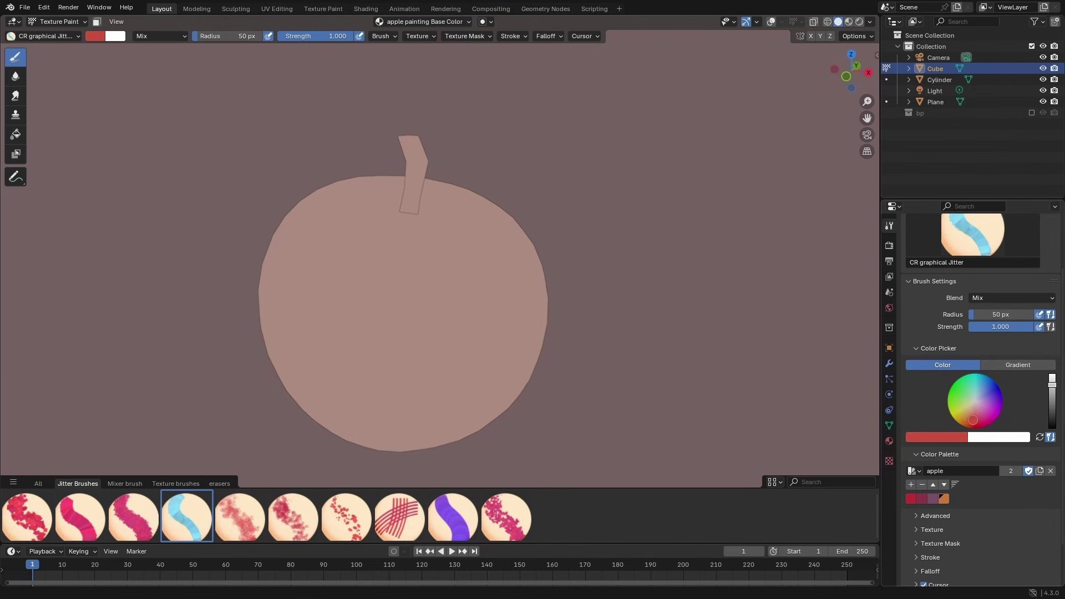
{"action": "left_click", "coordinate": [970, 412]}
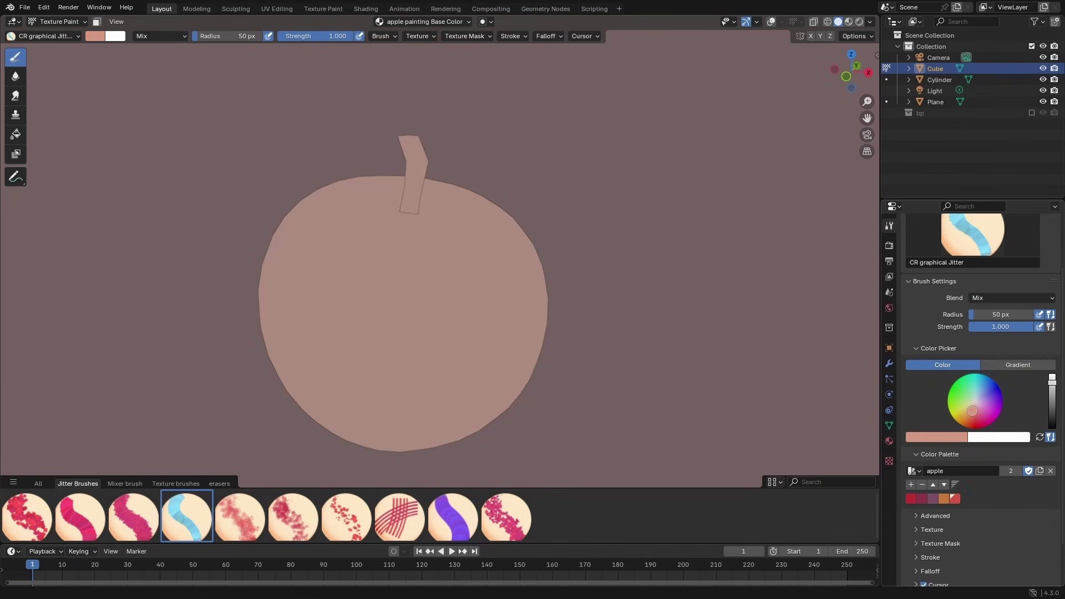
Mix a very dark maroon and a very dark purple, and add both to the apple palette.
{"action": "left_click", "coordinate": [977, 416]}
{"action": "left_click", "coordinate": [1052, 413]}
{"action": "left_click", "coordinate": [912, 484]}
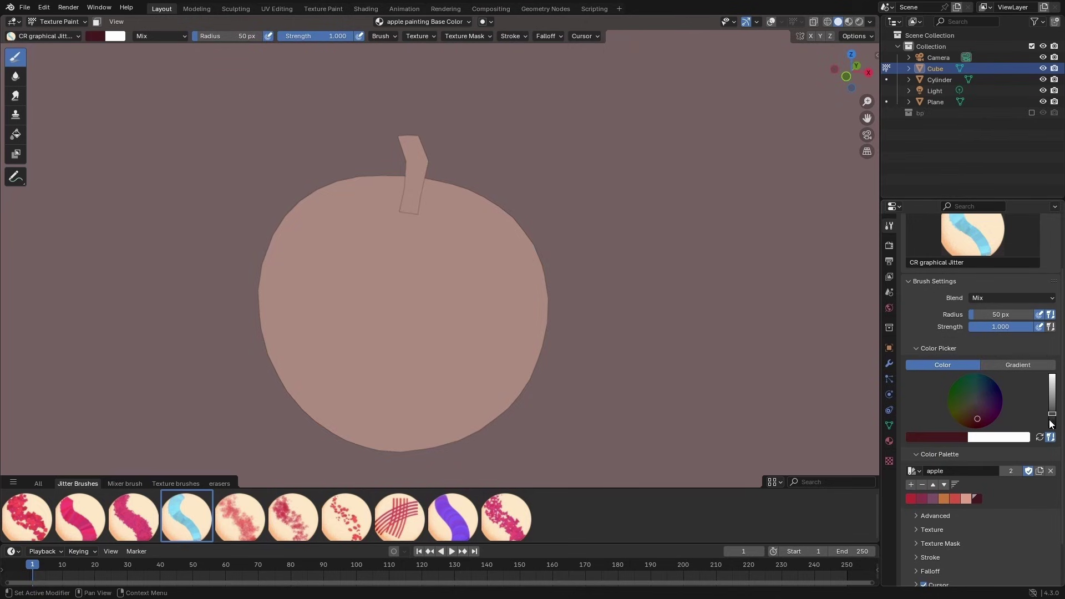
{"action": "left_click", "coordinate": [1051, 422]}
{"action": "left_click", "coordinate": [983, 417]}
{"action": "left_click", "coordinate": [1052, 416]}
{"action": "left_click", "coordinate": [912, 484]}
Turn on the viewport overlays for the apple scene.
{"action": "scroll", "coordinate": [581, 316], "scroll_direction": "down", "scroll_amount": 2}
{"action": "middle_click_drag", "start_coordinate": [468, 288], "coordinate": [431, 277]}
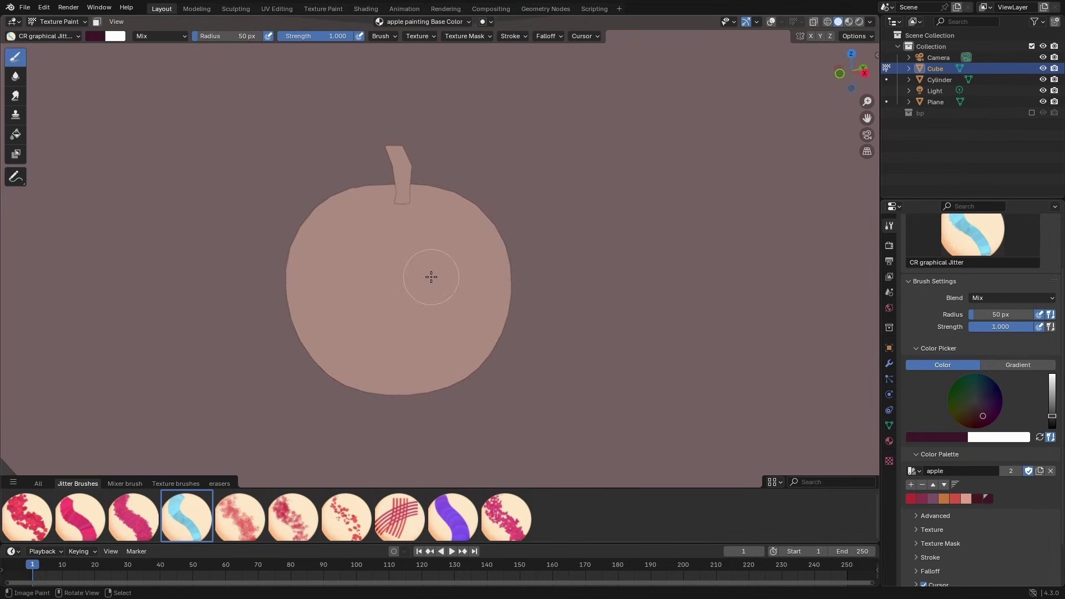
{"action": "middle_click_drag", "start_coordinate": [523, 249], "coordinate": [440, 326]}
{"action": "mouse_move", "coordinate": [442, 373]}
{"action": "middle_mouse_down"}
{"action": "mouse_move", "coordinate": [499, 287]}
{"action": "mouse_move", "coordinate": [559, 295]}
{"action": "mouse_move", "coordinate": [410, 306]}
{"action": "mouse_move", "coordinate": [485, 317]}
{"action": "mouse_move", "coordinate": [527, 307]}
{"action": "mouse_move", "coordinate": [499, 289]}
{"action": "middle_mouse_up"}
{"action": "key", "text": "q"}
{"action": "left_click", "coordinate": [486, 304]}
{"action": "scroll", "coordinate": [481, 305], "scroll_direction": "down", "scroll_amount": 1}
{"action": "scroll", "coordinate": [481, 305], "scroll_direction": "up", "scroll_amount": 2}
{"action": "key", "text": "q"}
{"action": "left_click", "coordinate": [485, 289]}
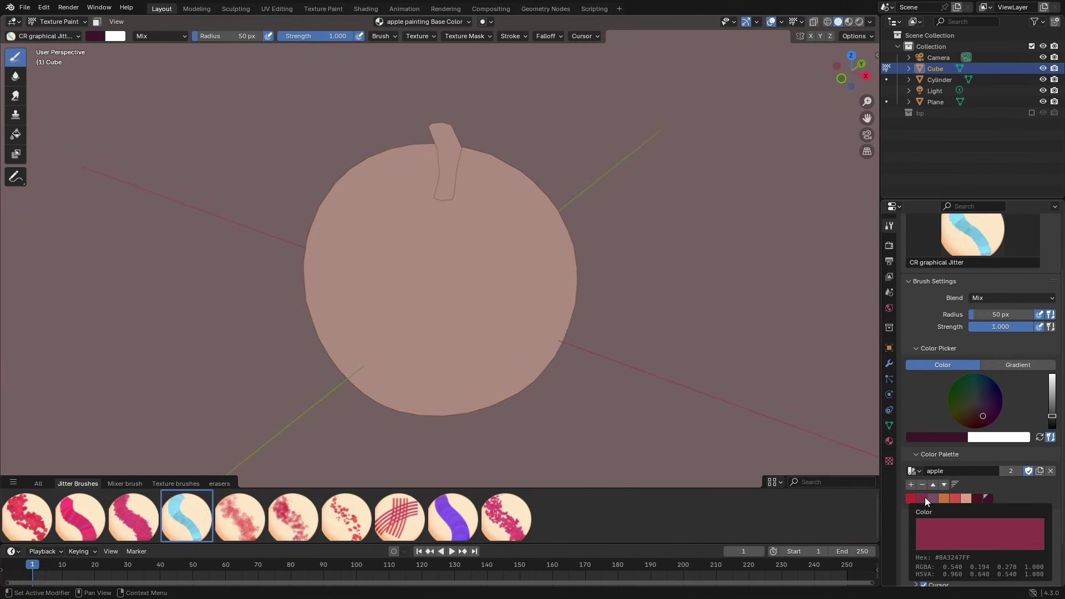
Pick the raspberry swatch and paint broad shadow strokes at a 72 px radius on the right side of the apple.
{"action": "left_click", "coordinate": [926, 497]}
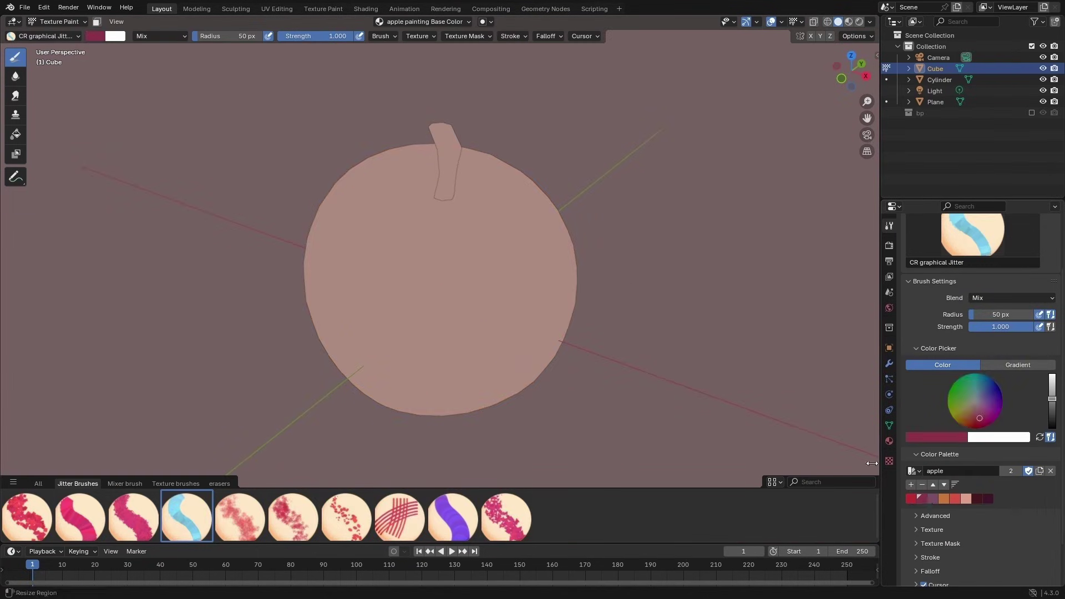
{"action": "middle_click_drag", "start_coordinate": [321, 325], "coordinate": [341, 292]}
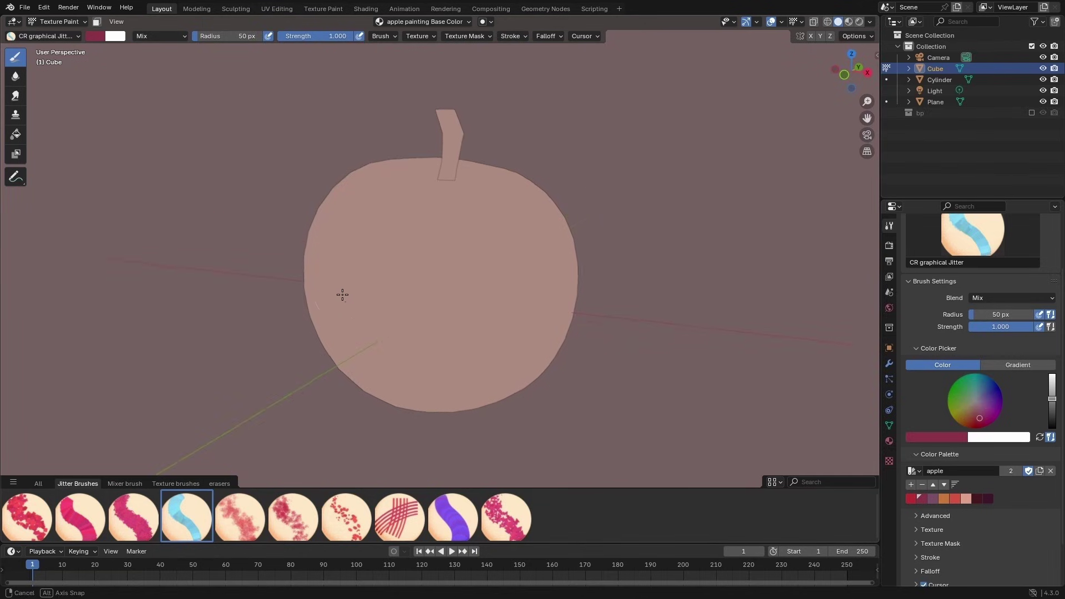
{"action": "mouse_move", "coordinate": [491, 320]}
{"action": "left_mouse_down"}
{"action": "mouse_move", "coordinate": [512, 243]}
{"action": "mouse_move", "coordinate": [492, 240]}
{"action": "mouse_move", "coordinate": [476, 345]}
{"action": "left_mouse_up"}
{"action": "key", "text": "f"}
{"action": "left_click", "coordinate": [524, 321]}
{"action": "mouse_move", "coordinate": [495, 247]}
{"action": "left_mouse_down"}
{"action": "mouse_move", "coordinate": [504, 333]}
{"action": "mouse_move", "coordinate": [516, 281]}
{"action": "left_mouse_up"}
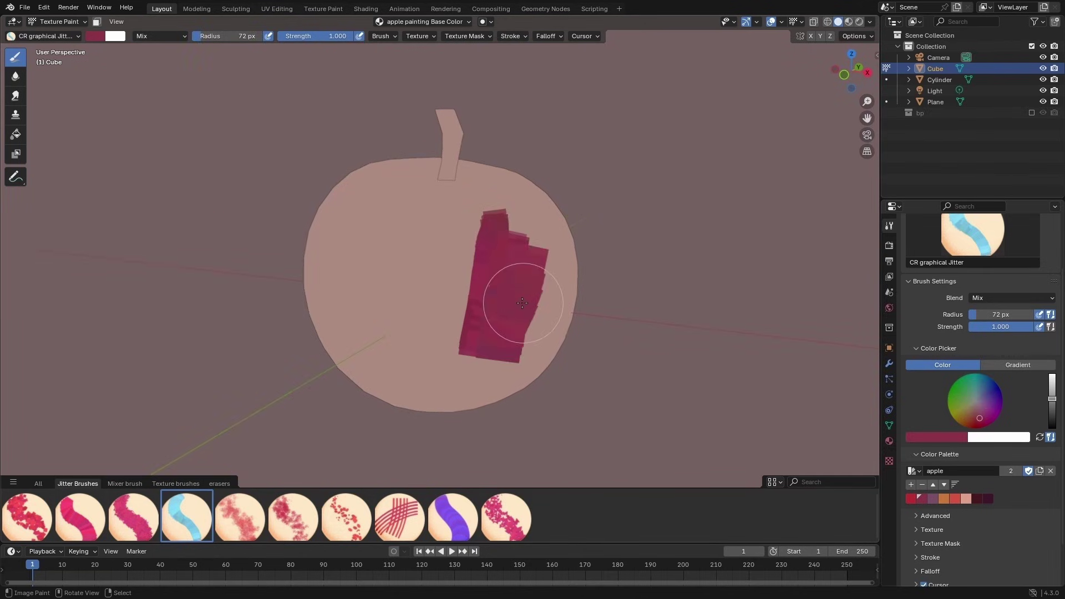
Enlarge the brush to 77 px and extend the raspberry shading across the apple's right side down to its base.
{"action": "key", "text": "f"}
{"action": "left_click", "coordinate": [515, 302]}
{"action": "middle_click_drag", "start_coordinate": [530, 298], "coordinate": [514, 308]}
{"action": "mouse_move", "coordinate": [513, 282]}
{"action": "left_mouse_down"}
{"action": "mouse_move", "coordinate": [502, 331]}
{"action": "mouse_move", "coordinate": [513, 361]}
{"action": "mouse_move", "coordinate": [460, 383]}
{"action": "left_mouse_up"}
{"action": "mouse_move", "coordinate": [433, 264]}
{"action": "left_mouse_down"}
{"action": "mouse_move", "coordinate": [428, 226]}
{"action": "mouse_move", "coordinate": [440, 269]}
{"action": "left_mouse_up"}
{"action": "key", "text": "f"}
{"action": "left_click_drag", "start_coordinate": [421, 384], "coordinate": [409, 382]}
{"action": "middle_click_drag", "start_coordinate": [494, 317], "coordinate": [530, 299]}
{"action": "left_click_drag", "start_coordinate": [514, 314], "coordinate": [459, 373]}
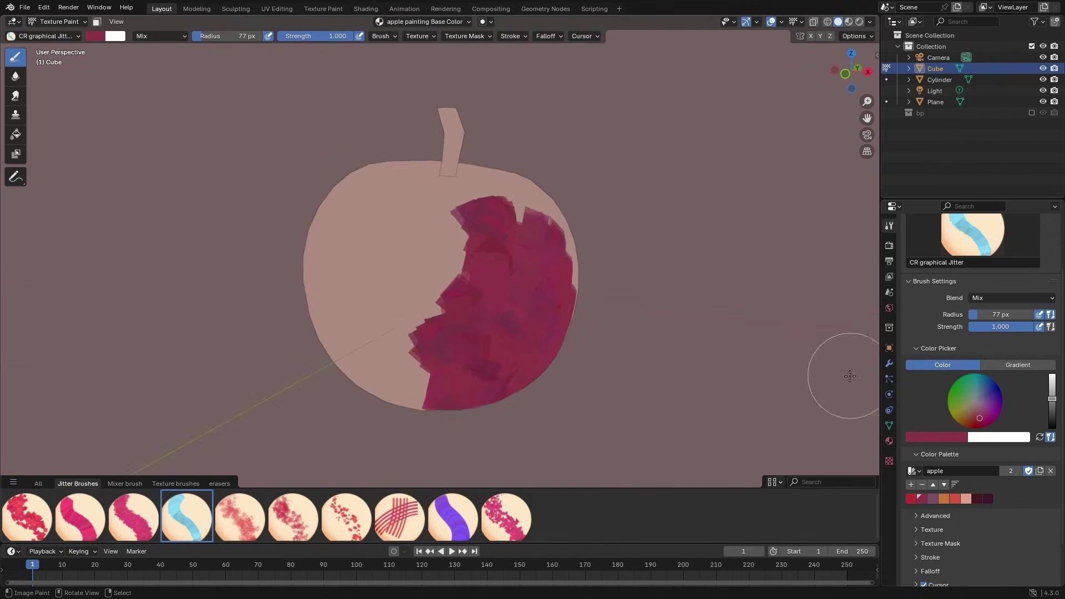
Pick the crimson swatch and paint the apple's upper left and top up to the raspberry shading.
{"action": "left_click", "coordinate": [952, 500]}
{"action": "middle_click_drag", "start_coordinate": [398, 285], "coordinate": [404, 294]}
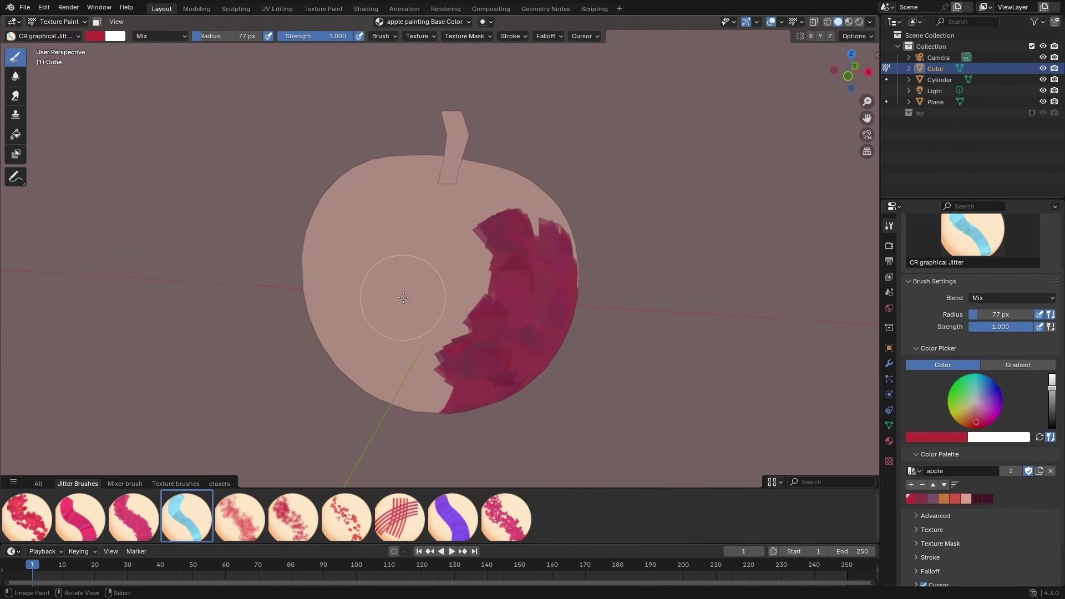
{"action": "left_click", "coordinate": [371, 269]}
{"action": "mouse_move", "coordinate": [371, 269]}
{"action": "left_mouse_down"}
{"action": "mouse_move", "coordinate": [410, 238]}
{"action": "mouse_move", "coordinate": [438, 235]}
{"action": "mouse_move", "coordinate": [431, 268]}
{"action": "mouse_move", "coordinate": [373, 326]}
{"action": "left_mouse_up"}
{"action": "mouse_move", "coordinate": [381, 319]}
{"action": "middle_mouse_down"}
{"action": "mouse_move", "coordinate": [399, 312]}
{"action": "mouse_move", "coordinate": [412, 342]}
{"action": "middle_mouse_up"}
{"action": "mouse_move", "coordinate": [383, 233]}
{"action": "left_mouse_down"}
{"action": "mouse_move", "coordinate": [456, 244]}
{"action": "mouse_move", "coordinate": [478, 210]}
{"action": "left_mouse_up"}
Sample the purple-red from the painted shading and work it into the upper edge between shadow and crimson.
{"action": "key", "text": "shift+x"}
{"action": "middle_click_drag", "start_coordinate": [488, 238], "coordinate": [516, 200]}
{"action": "key", "text": "shift+x"}
{"action": "left_click_drag", "start_coordinate": [513, 200], "coordinate": [504, 206]}
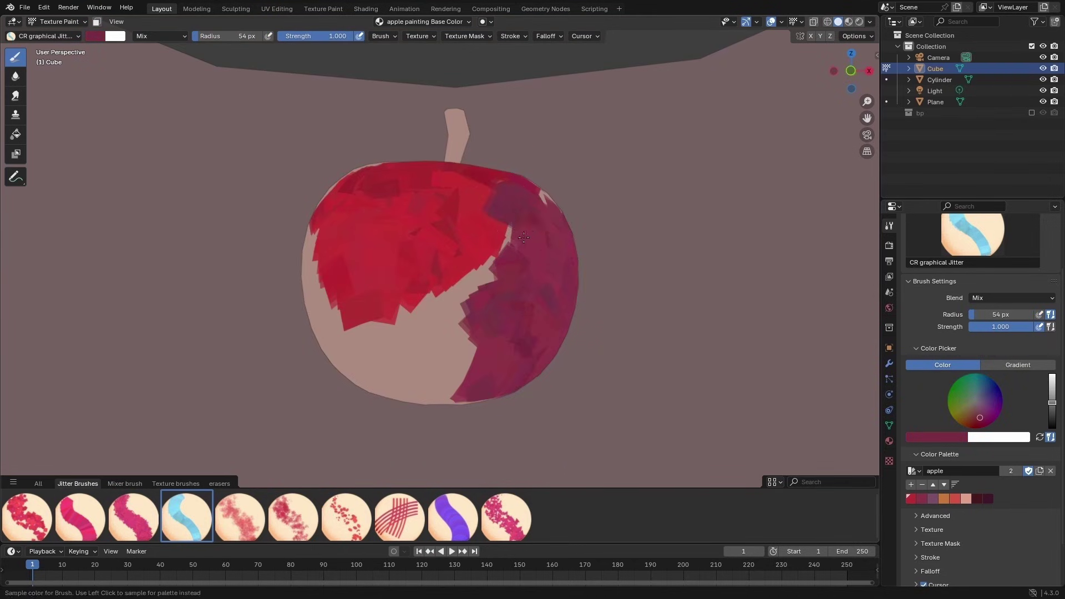
Cover the bare lower front with crimson and add texture to the left side with the CR graphic Jitter 2 brush.
{"action": "key", "text": "shift+x"}
{"action": "left_click", "coordinate": [922, 499]}
{"action": "middle_click_drag", "start_coordinate": [507, 357], "coordinate": [492, 347]}
{"action": "mouse_move", "coordinate": [470, 270]}
{"action": "left_mouse_down"}
{"action": "mouse_move", "coordinate": [451, 278]}
{"action": "mouse_move", "coordinate": [468, 285]}
{"action": "mouse_move", "coordinate": [468, 316]}
{"action": "left_mouse_up"}
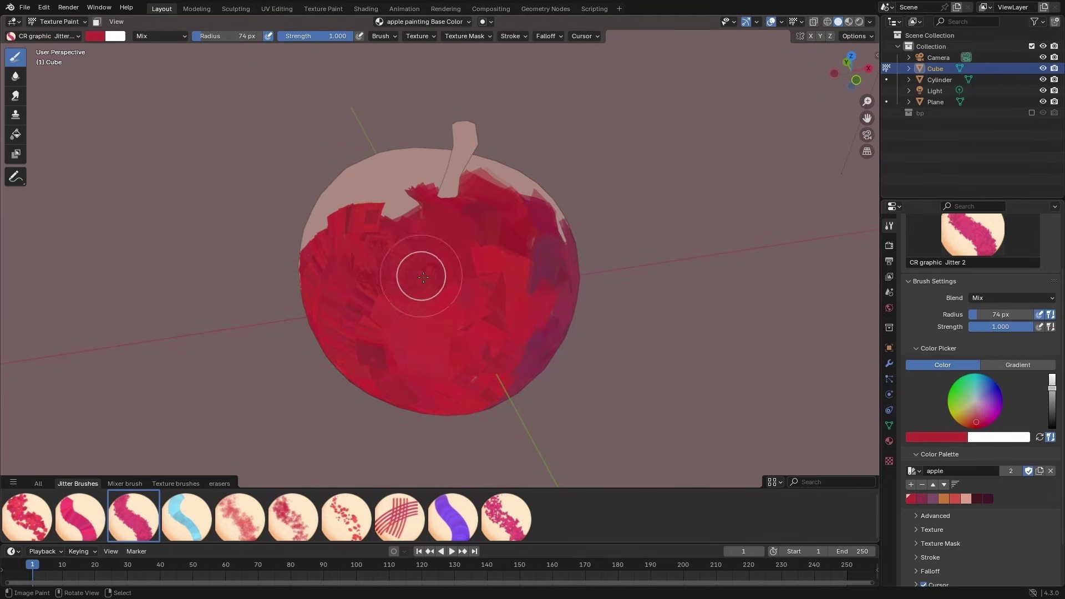
{"action": "middle_click_drag", "start_coordinate": [413, 310], "coordinate": [432, 282]}
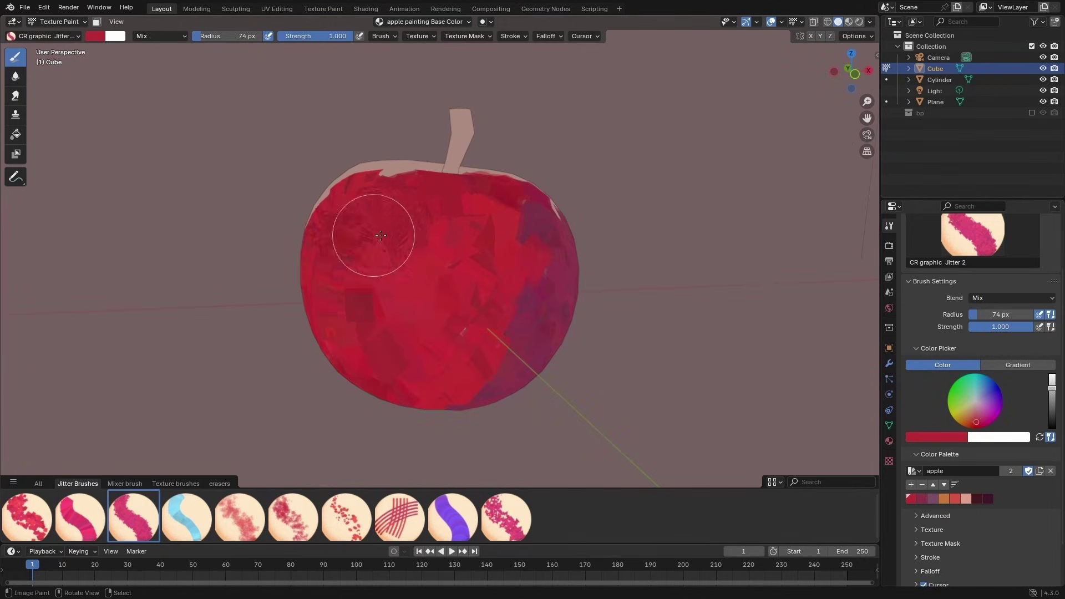
{"action": "middle_click_drag", "start_coordinate": [389, 236], "coordinate": [457, 264]}
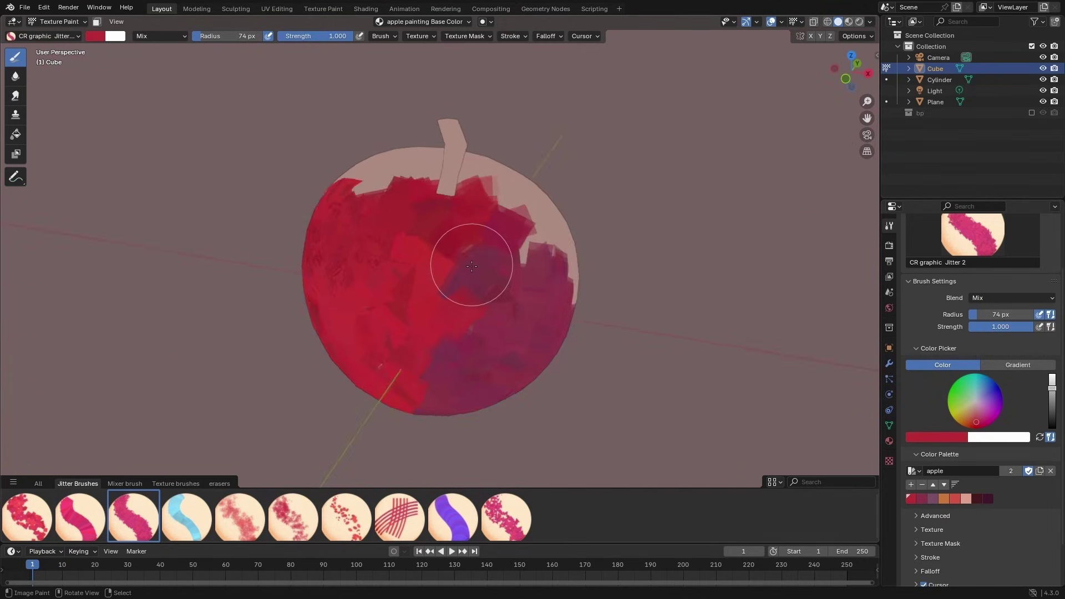
Sample the purple-red shade and paint textured strokes over the color transition just below the stem.
{"action": "key", "text": "s"}
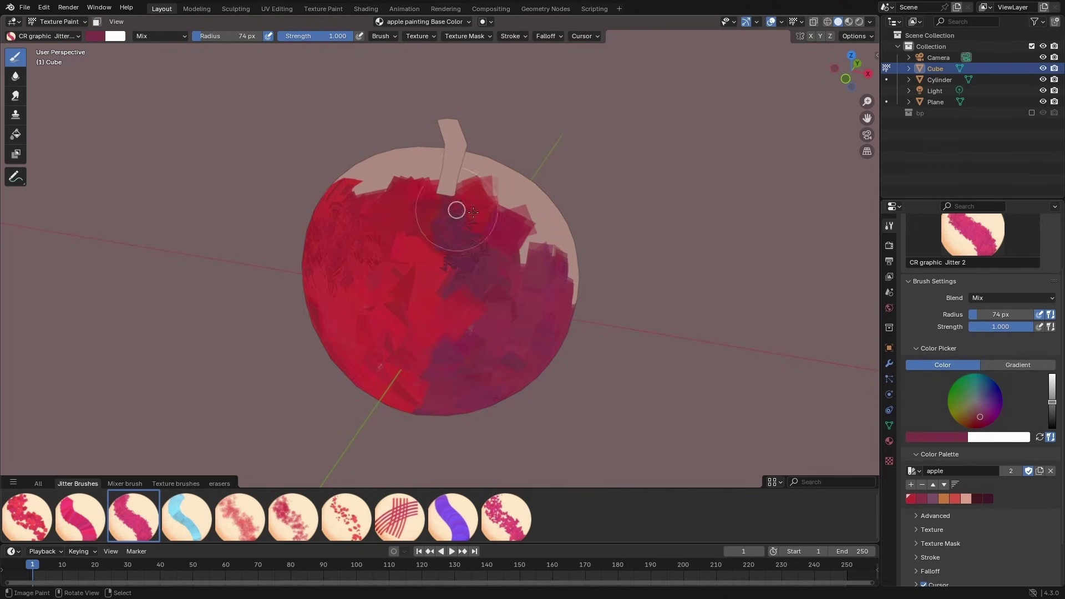
{"action": "key", "text": "s"}
{"action": "mouse_move", "coordinate": [465, 214]}
{"action": "middle_mouse_down"}
{"action": "mouse_move", "coordinate": [500, 238]}
{"action": "mouse_move", "coordinate": [491, 167]}
{"action": "middle_mouse_up"}
Isolate the apple in Local View and paint textured raspberry strokes over its shaded side, sampling colors from the surface.
{"action": "key", "text": "slash"}
{"action": "middle_click_drag", "start_coordinate": [428, 404], "coordinate": [438, 333]}
{"action": "left_click_drag", "start_coordinate": [399, 344], "coordinate": [472, 321]}
{"action": "key", "text": "s"}
{"action": "middle_click_drag", "start_coordinate": [463, 336], "coordinate": [499, 388]}
{"action": "middle_click_drag", "start_coordinate": [499, 301], "coordinate": [472, 222]}
{"action": "left_click_drag", "start_coordinate": [494, 278], "coordinate": [466, 244]}
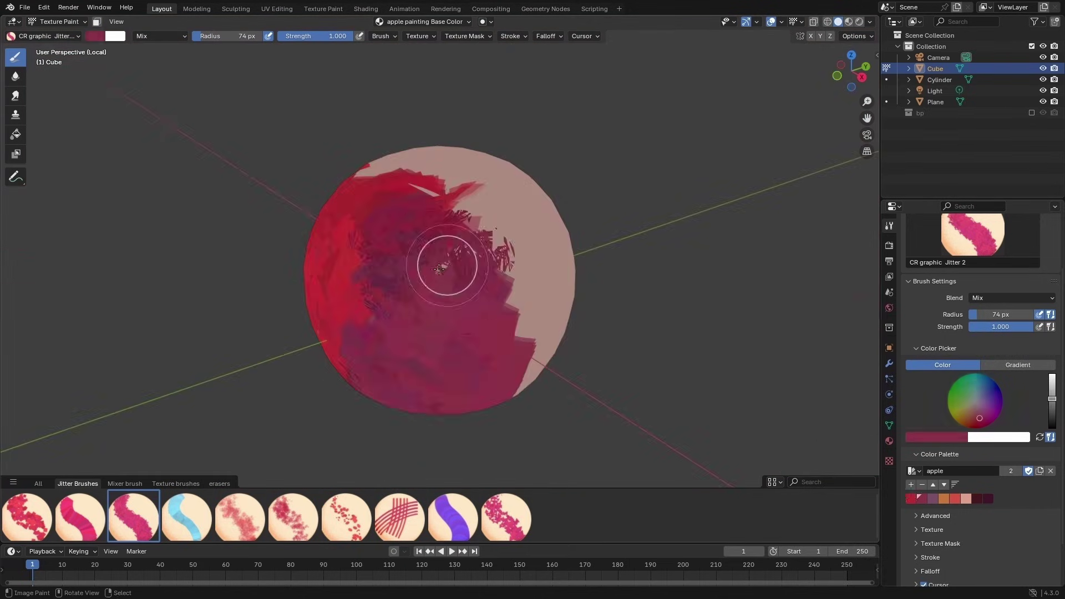
Switch to the CR block particle Jitter brush and scatter blocky marks over the apple's side.
{"action": "middle_click_drag", "start_coordinate": [466, 245], "coordinate": [477, 327]}
{"action": "left_click", "coordinate": [81, 518]}
{"action": "left_click", "coordinate": [27, 517]}
{"action": "middle_click_drag", "start_coordinate": [388, 344], "coordinate": [433, 250]}
{"action": "left_click_drag", "start_coordinate": [422, 205], "coordinate": [374, 270]}
{"action": "middle_click_drag", "start_coordinate": [375, 270], "coordinate": [413, 265]}
Resize the block particle brush and scatter more blocky marks down the side toward the apple's base.
{"action": "key", "text": "f"}
{"action": "left_click", "coordinate": [413, 244]}
{"action": "mouse_move", "coordinate": [408, 210]}
{"action": "left_mouse_down"}
{"action": "mouse_move", "coordinate": [380, 325]}
{"action": "mouse_move", "coordinate": [371, 320]}
{"action": "mouse_move", "coordinate": [374, 360]}
{"action": "left_mouse_up"}
{"action": "middle_click_drag", "start_coordinate": [377, 352], "coordinate": [363, 327]}
{"action": "mouse_move", "coordinate": [356, 272]}
{"action": "left_mouse_down"}
{"action": "mouse_move", "coordinate": [342, 281]}
{"action": "mouse_move", "coordinate": [364, 272]}
{"action": "mouse_move", "coordinate": [365, 282]}
{"action": "left_mouse_up"}
{"action": "mouse_move", "coordinate": [411, 291]}
{"action": "middle_mouse_down"}
{"action": "mouse_move", "coordinate": [366, 298]}
{"action": "mouse_move", "coordinate": [367, 282]}
{"action": "middle_mouse_up"}
Sample a purple from the shaded side, set the radius to 43 px and scatter blocks along the lower red-to-purple transition.
{"action": "middle_click_drag", "start_coordinate": [502, 302], "coordinate": [488, 297]}
{"action": "key", "text": "shift+x"}
{"action": "key", "text": "f"}
{"action": "left_click", "coordinate": [511, 299]}
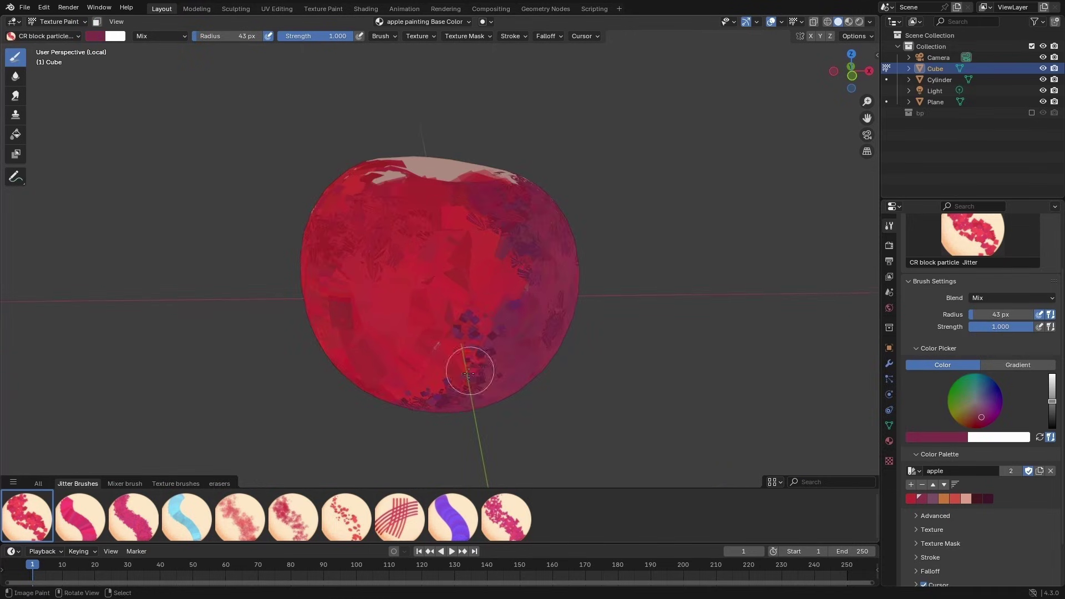
Brighten the orange swatch color toward red-orange and scatter block particles on the apple's upper left at strength 0.545.
{"action": "left_click", "coordinate": [944, 499]}
{"action": "left_click_drag", "start_coordinate": [1053, 389], "coordinate": [1052, 377]}
{"action": "left_click", "coordinate": [968, 419]}
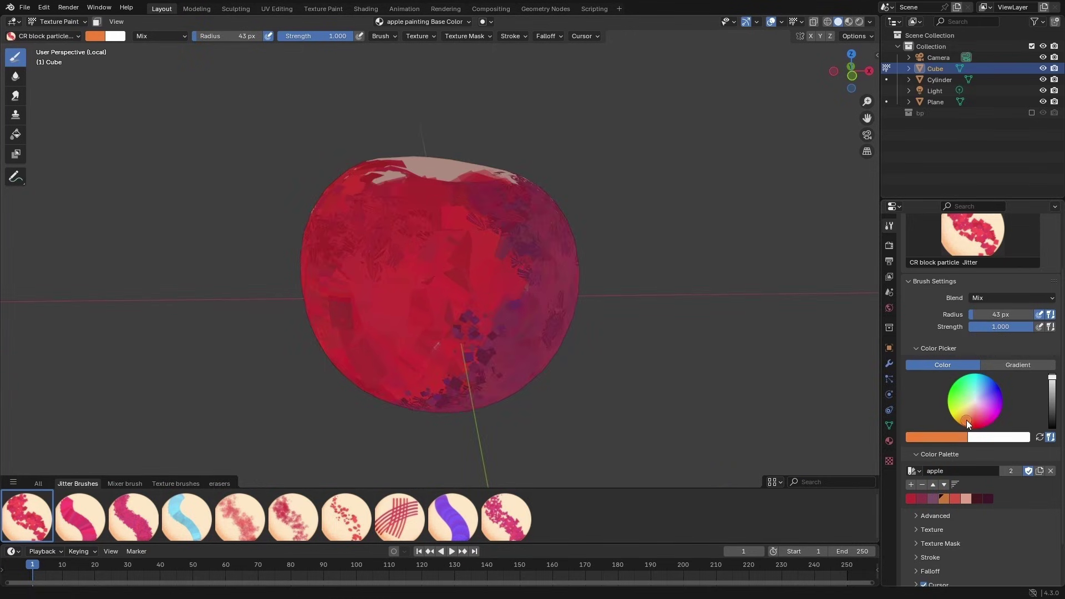
{"action": "left_click", "coordinate": [968, 422]}
{"action": "left_click", "coordinate": [970, 419]}
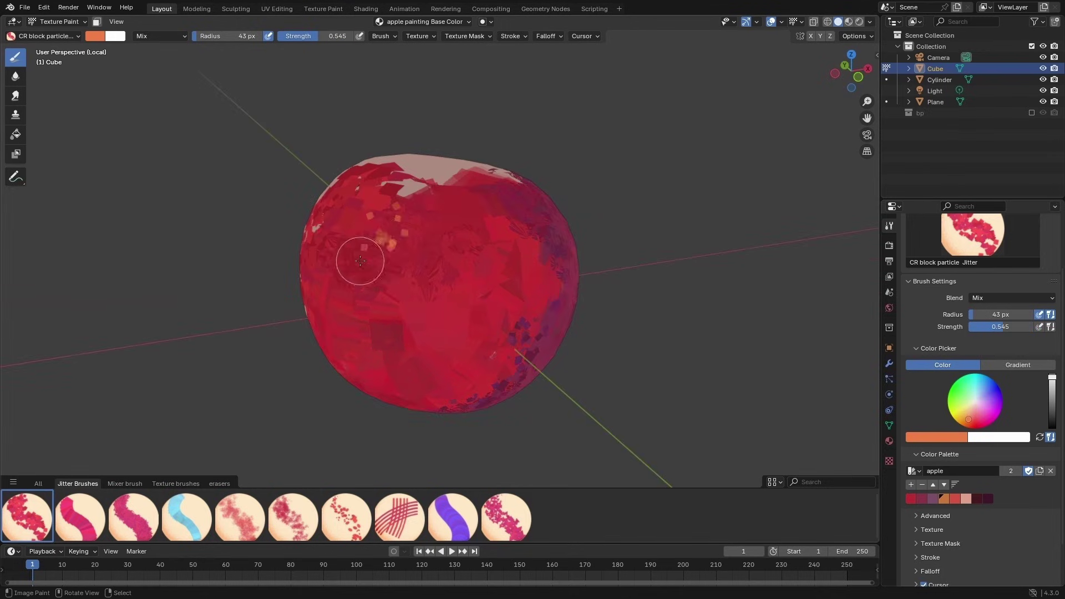
{"action": "left_click_drag", "start_coordinate": [408, 227], "coordinate": [420, 264]}
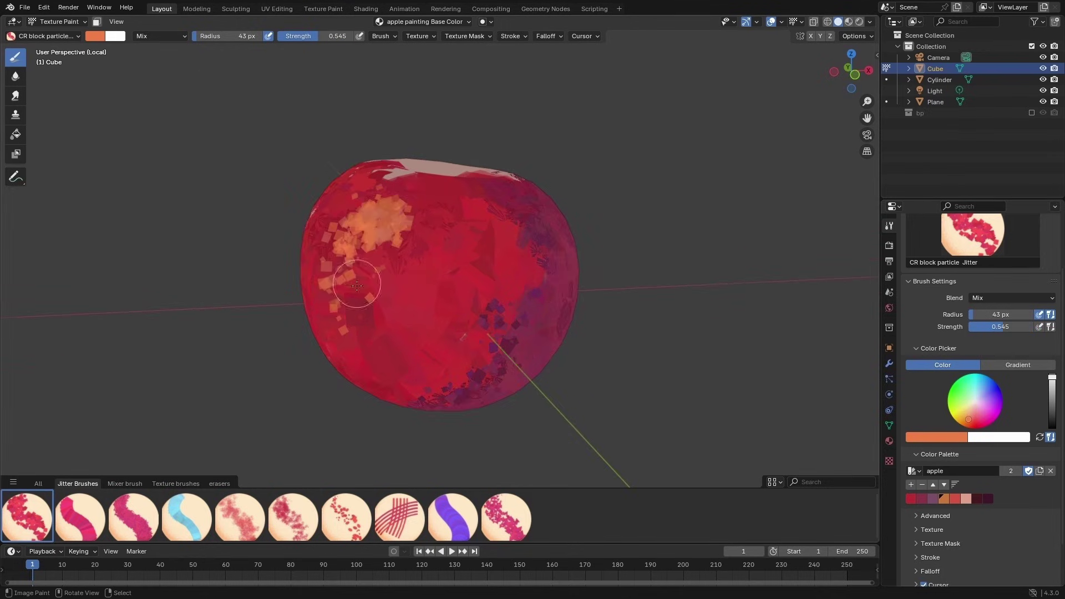
{"action": "left_click_drag", "start_coordinate": [357, 285], "coordinate": [381, 310]}
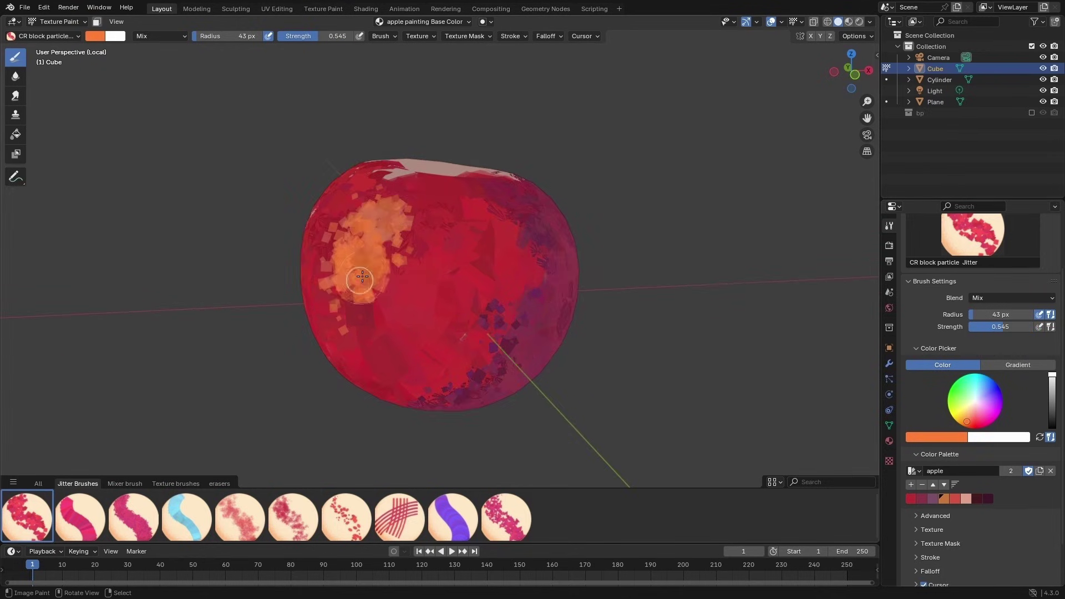
Switch to the CR blocky Jitter brush and set its strength to 0.570.
{"action": "left_click", "coordinate": [83, 519]}
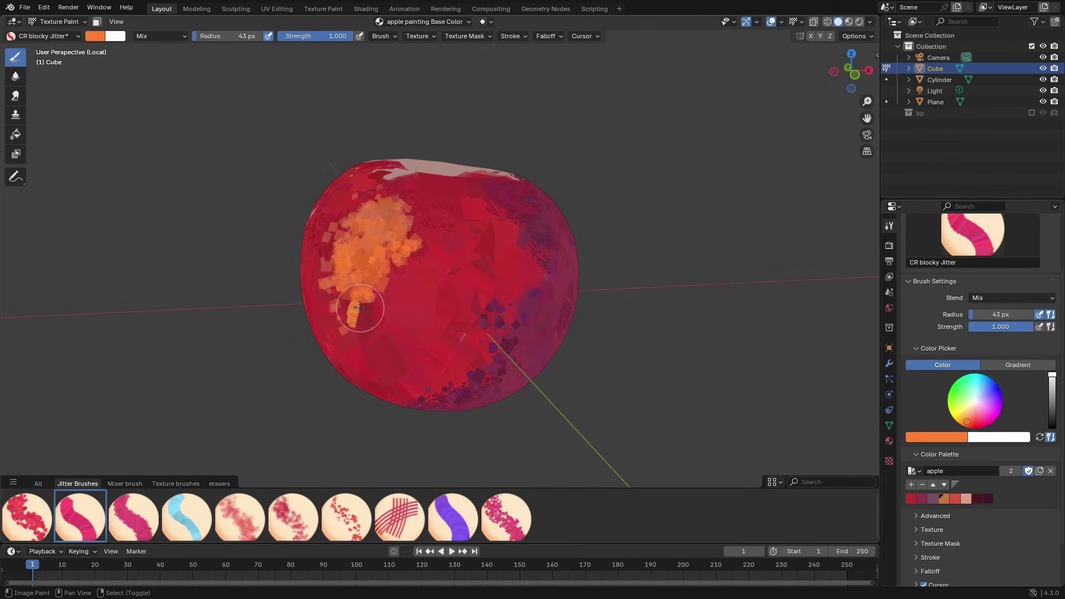
{"action": "key", "text": "shift+f"}
{"action": "left_click", "coordinate": [320, 322]}
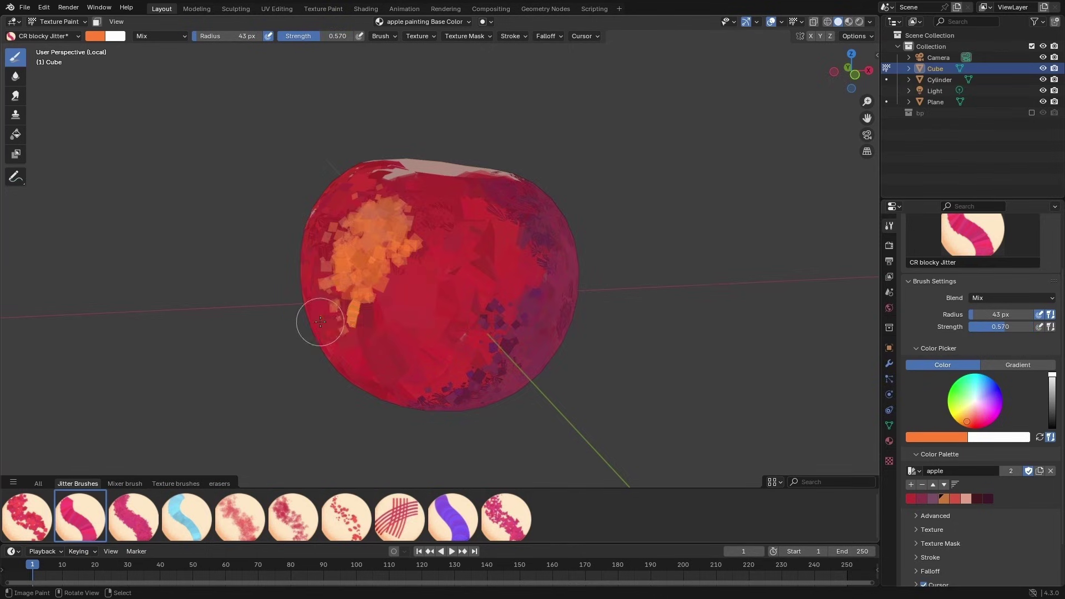
Enlarge the brush radius to 76 px and paint broad orange strokes down the lit left side of the apple.
{"action": "key", "text": "f"}
{"action": "left_click", "coordinate": [356, 323]}
{"action": "key", "text": "f"}
{"action": "left_click", "coordinate": [400, 323]}
{"action": "mouse_move", "coordinate": [346, 283]}
{"action": "left_mouse_down"}
{"action": "mouse_move", "coordinate": [343, 311]}
{"action": "mouse_move", "coordinate": [320, 232]}
{"action": "left_mouse_up"}
{"action": "key", "text": "f"}
{"action": "middle_click_drag", "start_coordinate": [338, 332], "coordinate": [379, 325]}
{"action": "left_click_drag", "start_coordinate": [357, 247], "coordinate": [348, 278]}
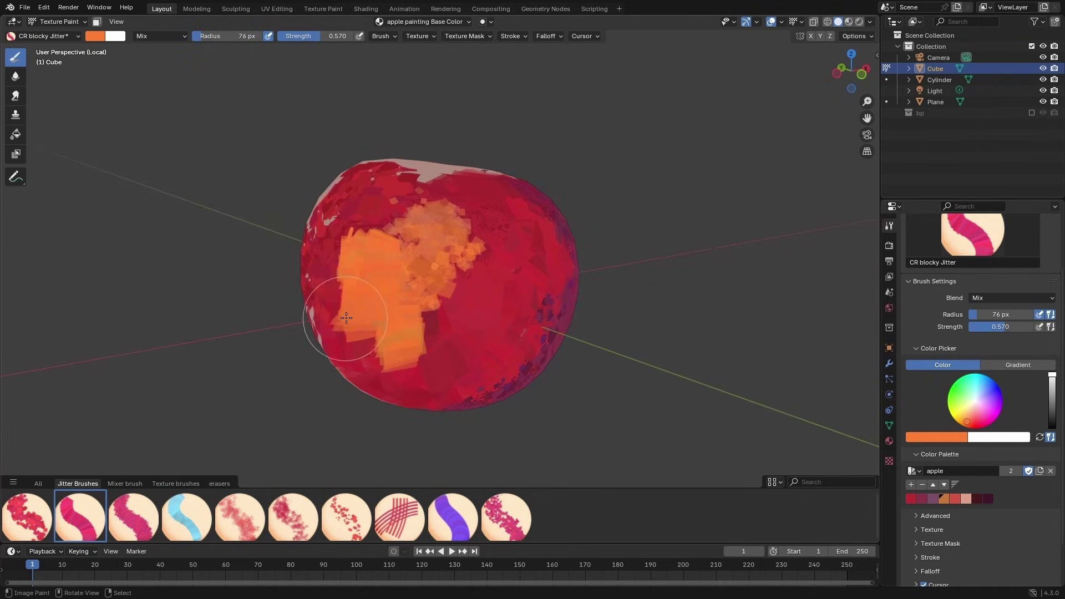
Extend the orange area at strength 0.339, and lower the brush strength to 0.127.
{"action": "key", "text": "shift+f"}
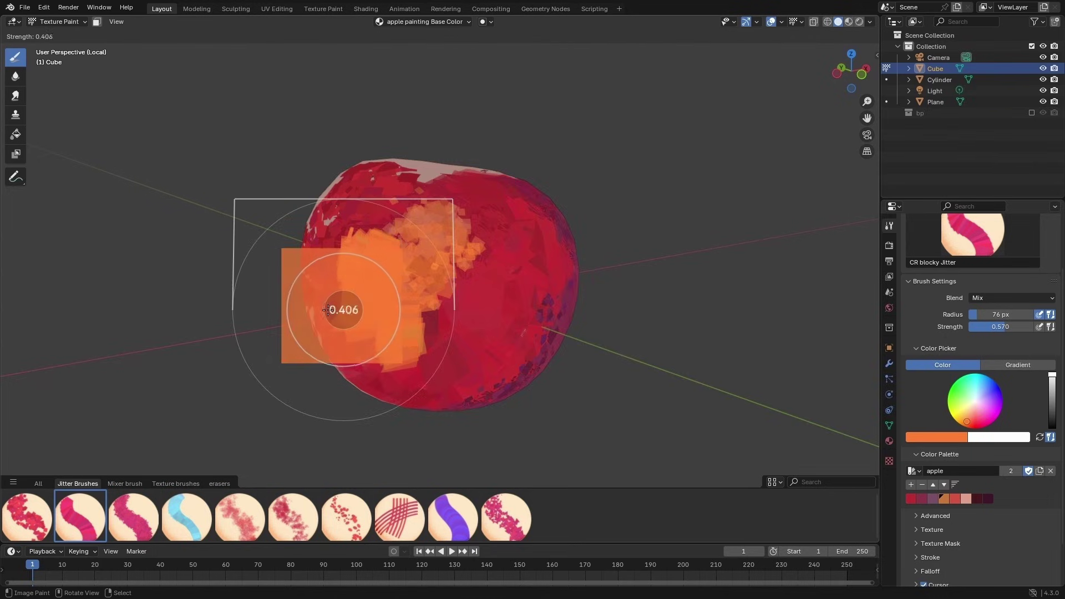
{"action": "left_click", "coordinate": [328, 311]}
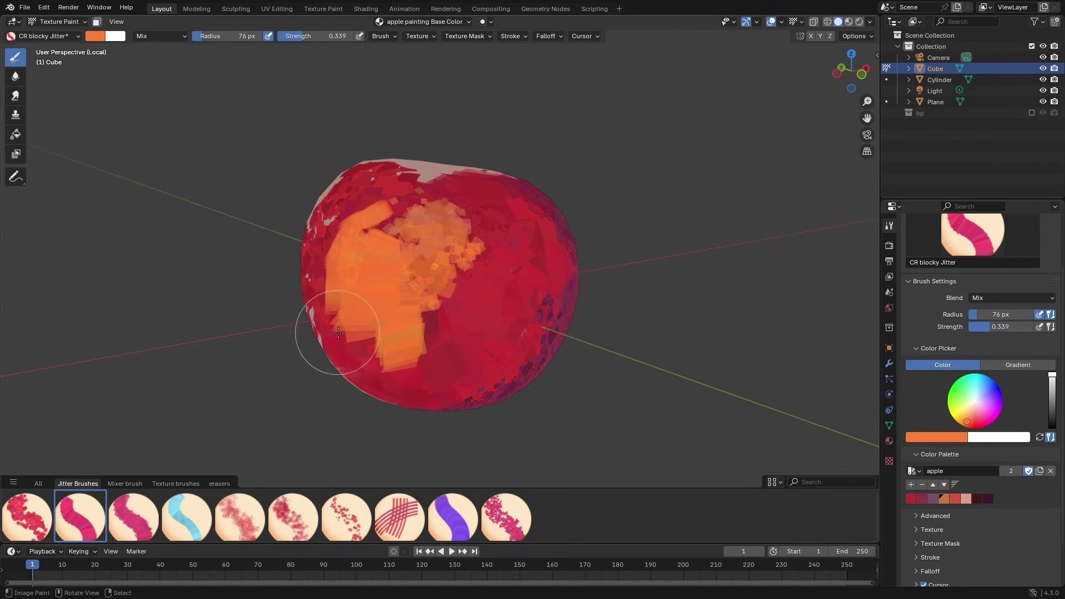
{"action": "key", "text": "shift+f"}
{"action": "left_click", "coordinate": [333, 333]}
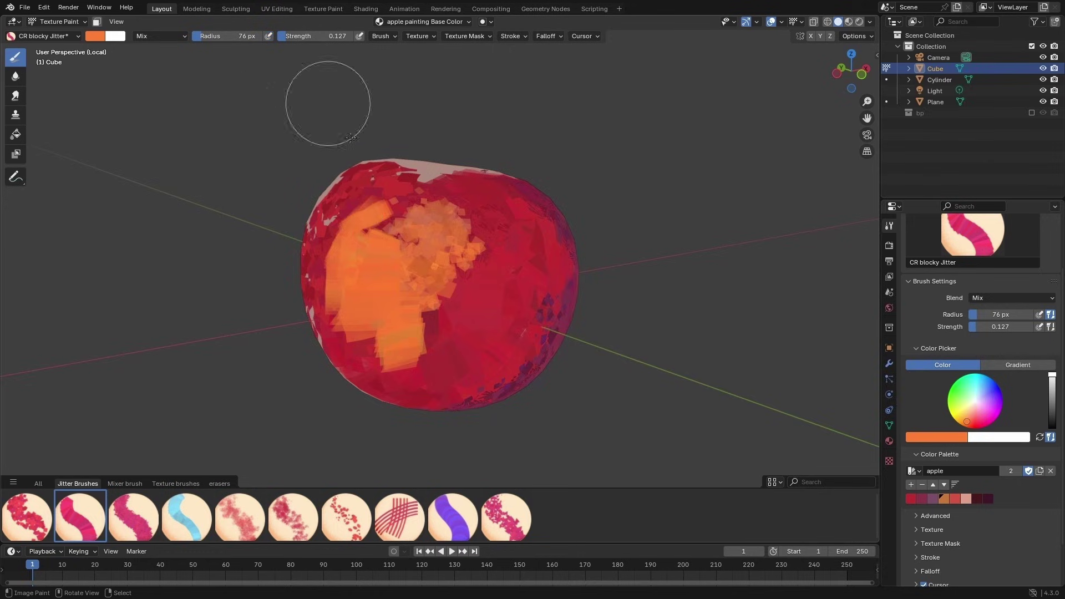
Resize the brush and build up the orange across the lit side, blending its edge into the red.
{"action": "key", "text": "f"}
{"action": "left_click", "coordinate": [424, 231]}
{"action": "middle_click_drag", "start_coordinate": [448, 316], "coordinate": [430, 313]}
{"action": "left_click_drag", "start_coordinate": [411, 294], "coordinate": [413, 346]}
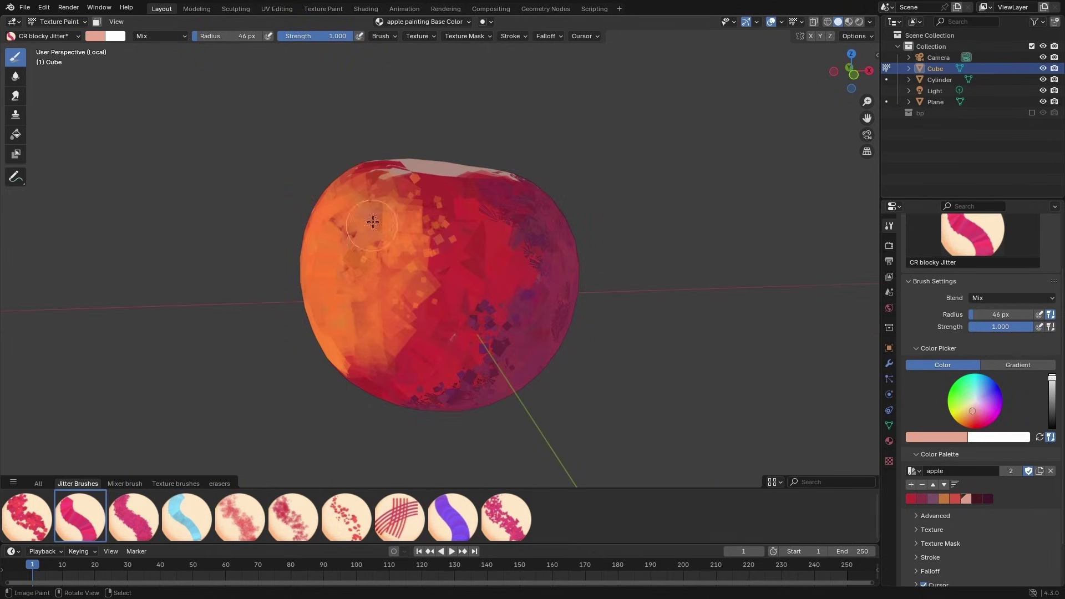
Brighten the salmon color and paint a small glossy highlight on the apple's upper left with the CR graphical Jitter brush.
{"action": "left_click_drag", "start_coordinate": [381, 206], "coordinate": [346, 255]}
{"action": "key", "text": "ctrl+z"}
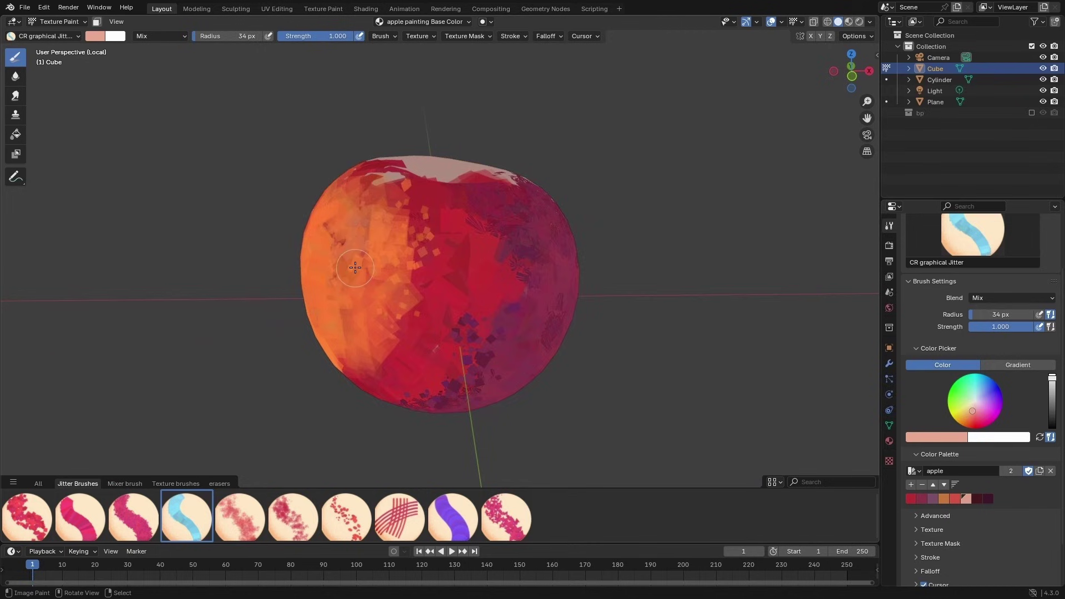
{"action": "right_click", "coordinate": [384, 254]}
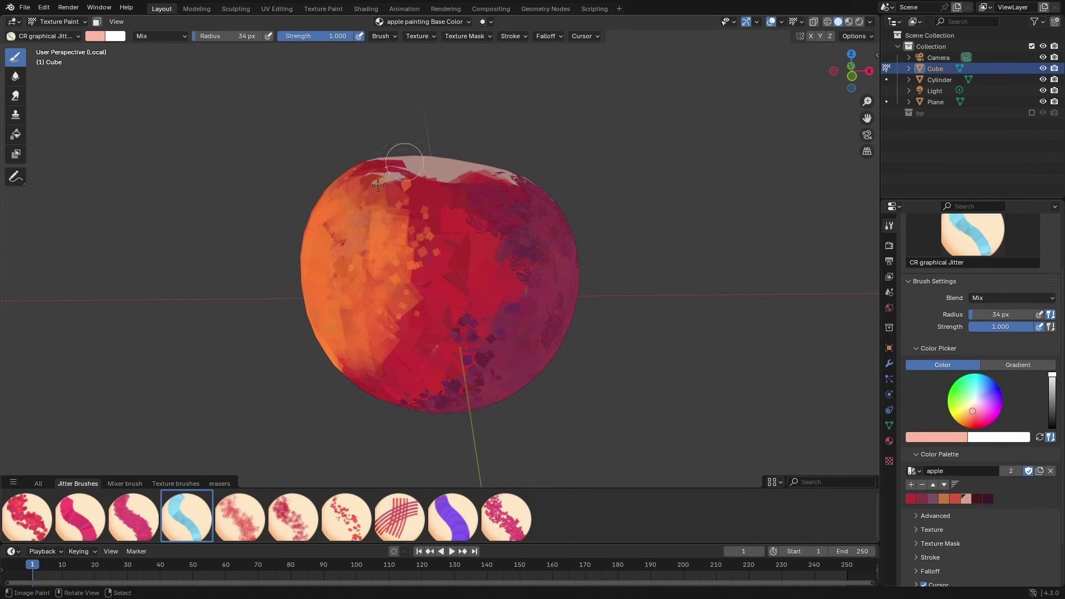
{"action": "left_click_drag", "start_coordinate": [348, 232], "coordinate": [367, 238]}
{"action": "middle_click_drag", "start_coordinate": [356, 284], "coordinate": [331, 306]}
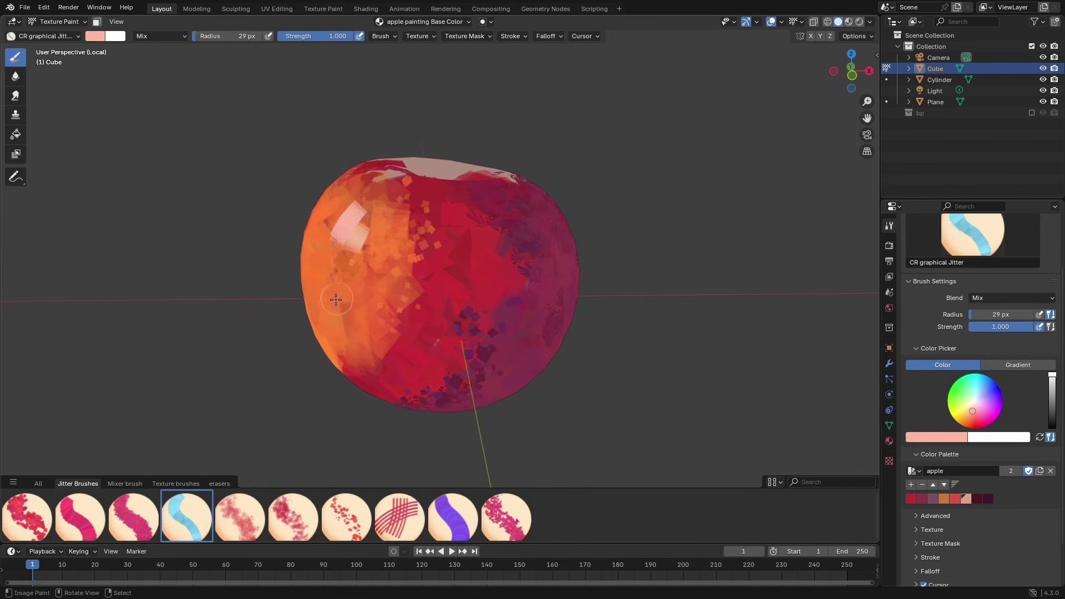
Smear the apple's purple, red and orange transitions together with the Pigment Blender mixer brush at strength 0.600.
{"action": "left_click", "coordinate": [126, 484]}
{"action": "left_click", "coordinate": [39, 523]}
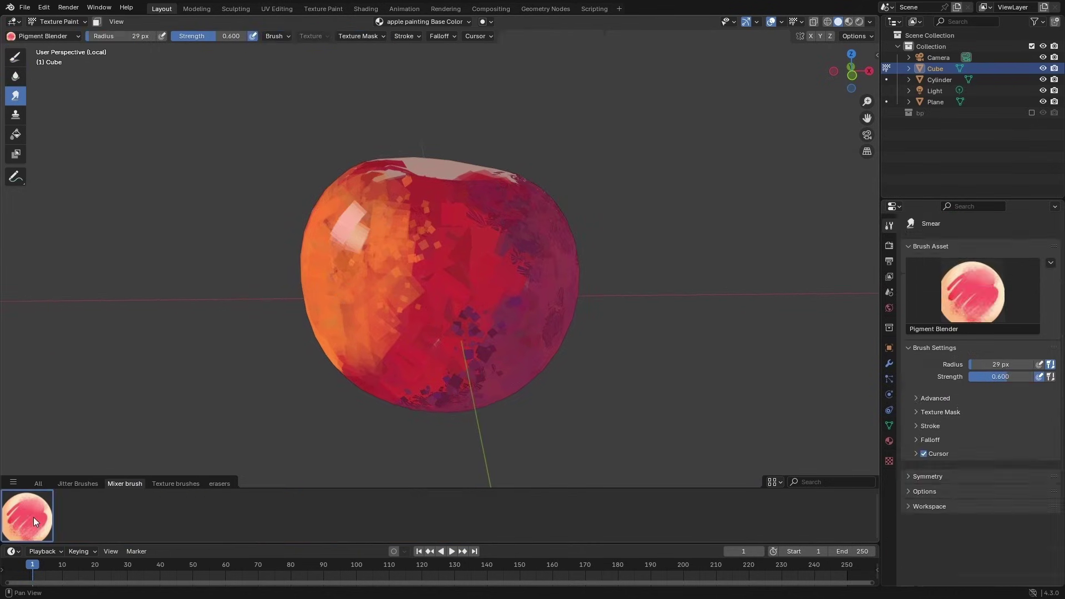
{"action": "middle_click_drag", "start_coordinate": [468, 319], "coordinate": [438, 314]}
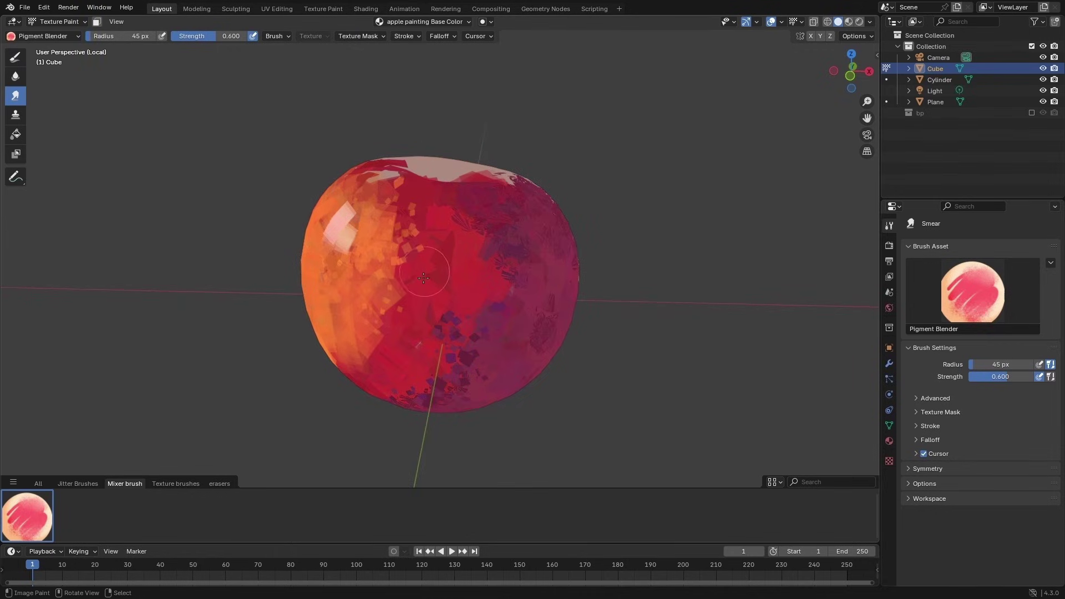
{"action": "middle_click_drag", "start_coordinate": [423, 273], "coordinate": [474, 288]}
{"action": "scroll", "coordinate": [428, 307], "scroll_direction": "up", "scroll_amount": 1}
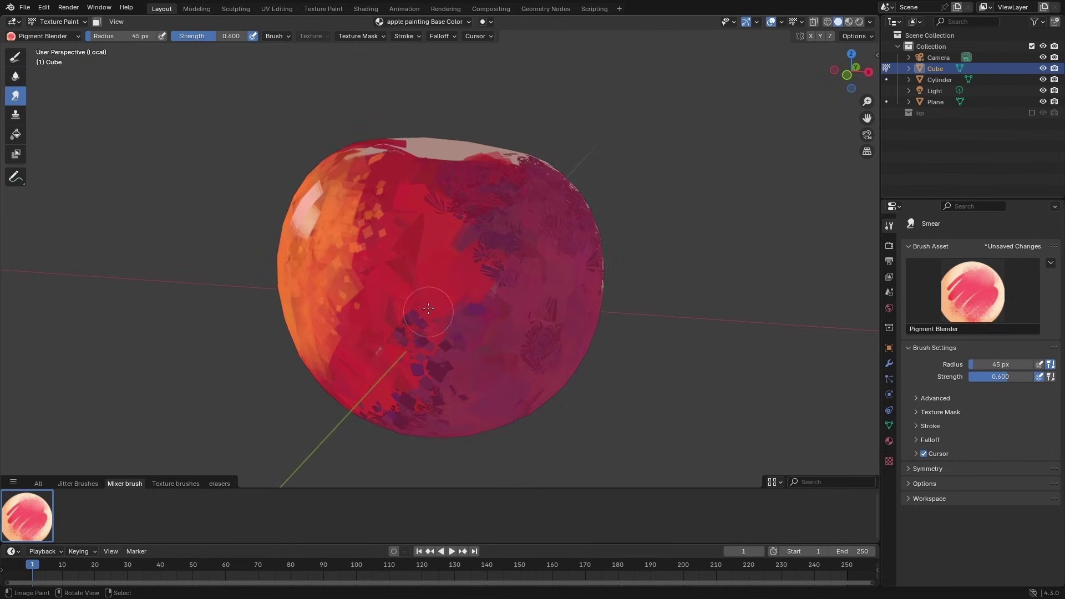
{"action": "middle_click_drag", "start_coordinate": [416, 227], "coordinate": [278, 361]}
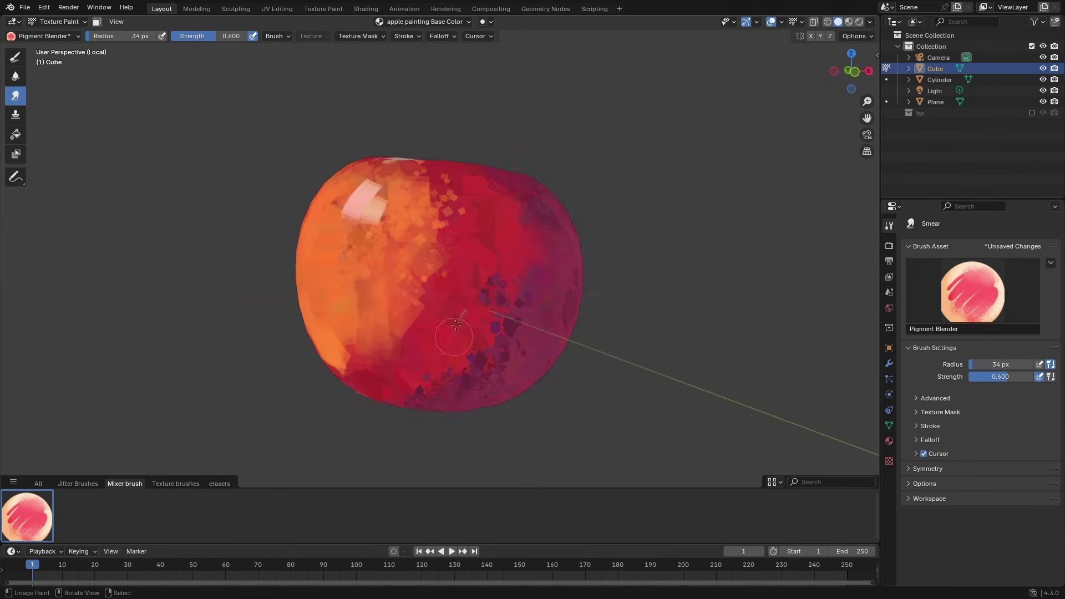
Paint textured strokes across the orange-to-red transition with the first texture brush, adjusting its radius.
{"action": "left_click", "coordinate": [188, 482]}
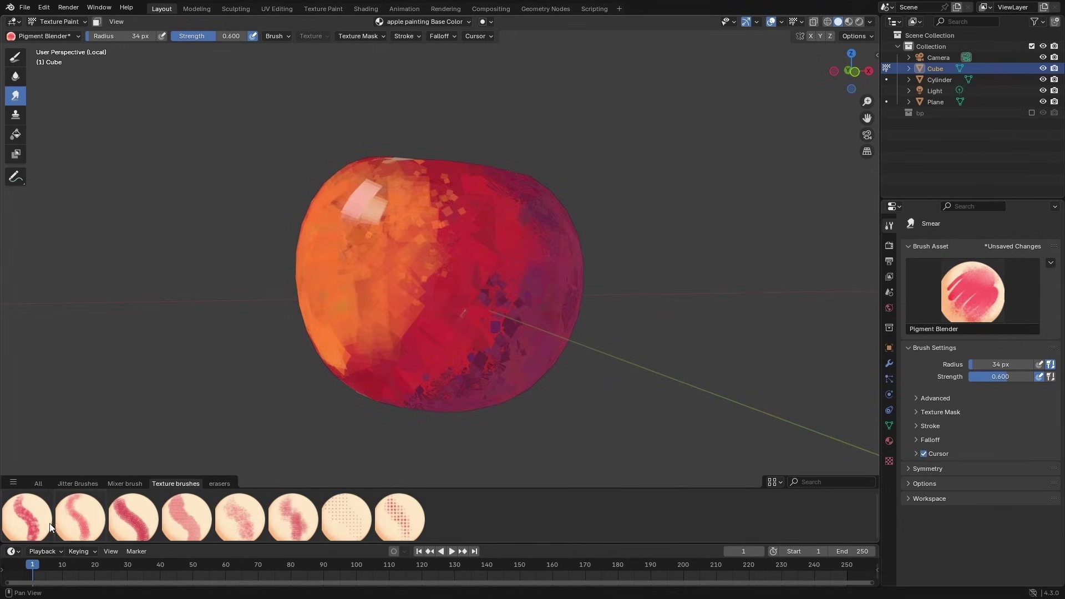
{"action": "left_click", "coordinate": [26, 517]}
{"action": "mouse_move", "coordinate": [492, 261]}
{"action": "middle_mouse_down"}
{"action": "mouse_move", "coordinate": [418, 376]}
{"action": "mouse_move", "coordinate": [380, 309]}
{"action": "middle_mouse_up"}
{"action": "key", "text": "f"}
{"action": "left_click", "coordinate": [419, 326]}
{"action": "mouse_move", "coordinate": [407, 323]}
{"action": "left_mouse_down"}
{"action": "mouse_move", "coordinate": [394, 320]}
{"action": "mouse_move", "coordinate": [366, 352]}
{"action": "left_mouse_up"}
{"action": "mouse_move", "coordinate": [420, 258]}
{"action": "middle_mouse_down"}
{"action": "mouse_move", "coordinate": [405, 271]}
{"action": "mouse_move", "coordinate": [414, 273]}
{"action": "middle_mouse_up"}
{"action": "left_click_drag", "start_coordinate": [433, 209], "coordinate": [447, 204]}
Texture the red-to-purple transition with CR graphic texture 1 at 42 px radius, with pen pressure off for strength.
{"action": "left_click", "coordinate": [81, 516]}
{"action": "key", "text": "f"}
{"action": "left_click", "coordinate": [468, 245]}
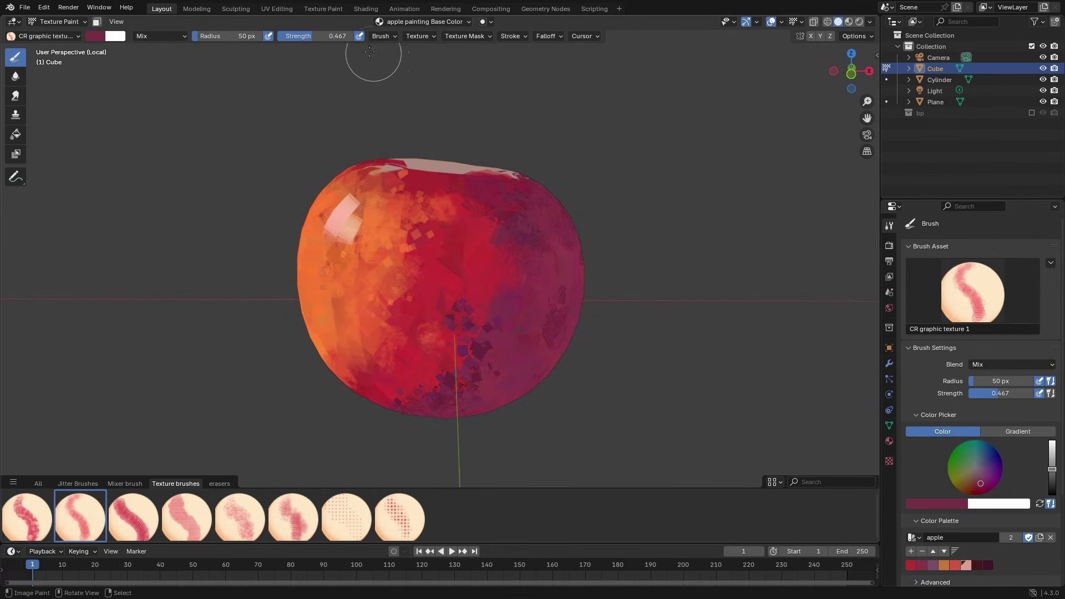
{"action": "left_click", "coordinate": [360, 36]}
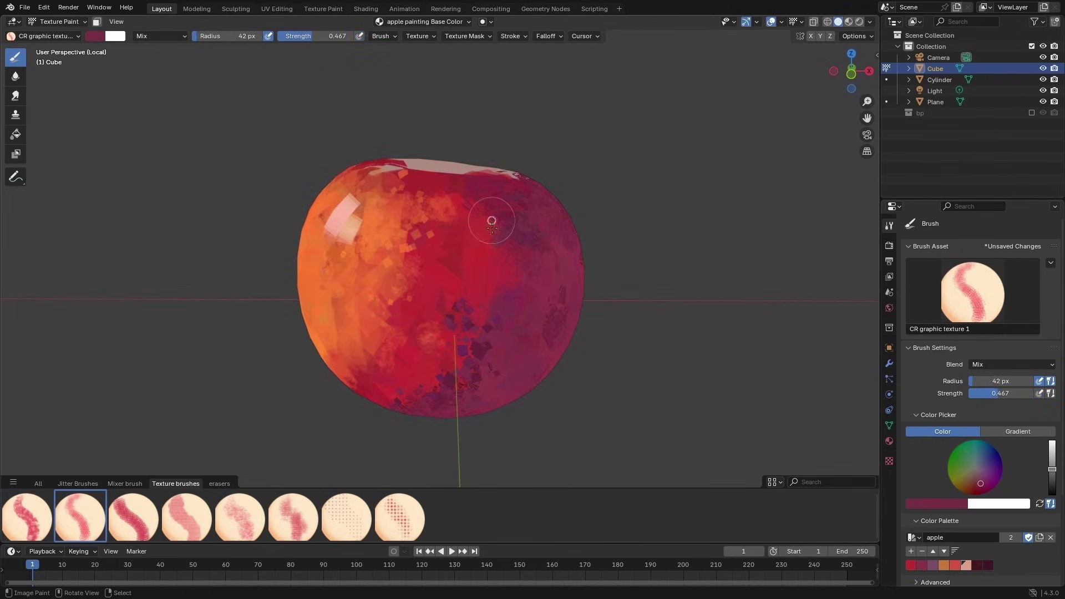
{"action": "middle_click_drag", "start_coordinate": [482, 269], "coordinate": [474, 256]}
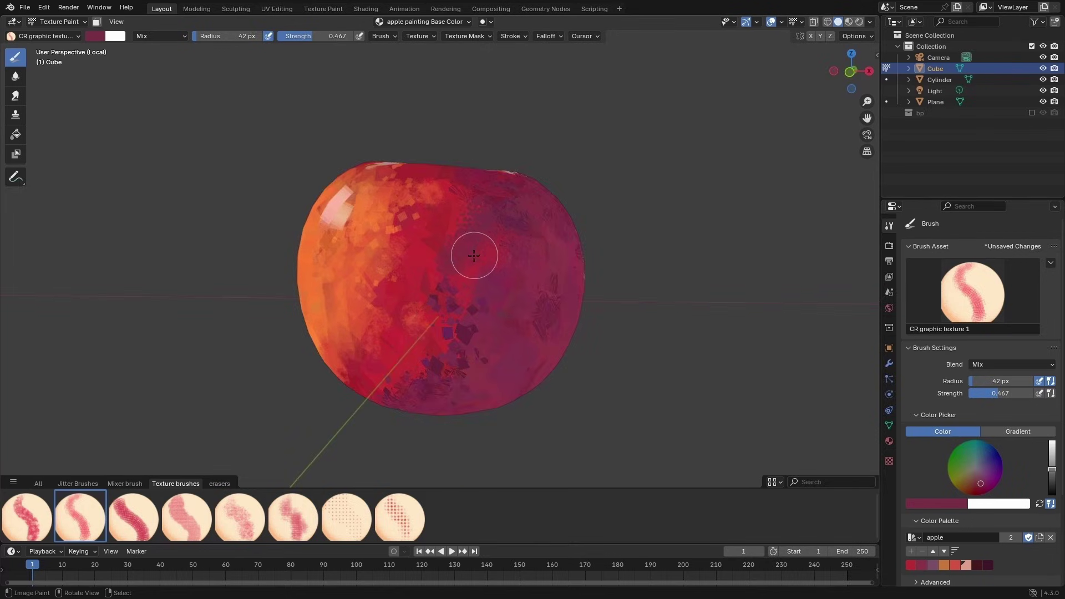
Darken the purple and texture the apple's lower shadow area with CR graphic texture 1, enlarging the radius to 70 px.
{"action": "right_click", "coordinate": [519, 253]}
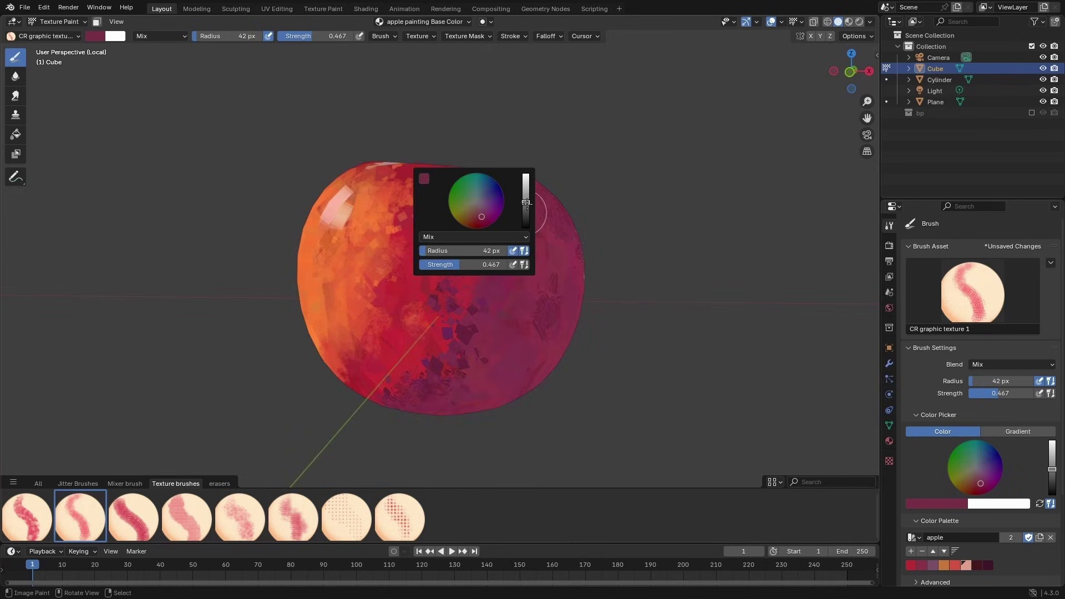
{"action": "left_click", "coordinate": [528, 209]}
{"action": "mouse_move", "coordinate": [559, 269]}
{"action": "middle_mouse_down"}
{"action": "mouse_move", "coordinate": [515, 340]}
{"action": "mouse_move", "coordinate": [510, 324]}
{"action": "middle_mouse_up"}
{"action": "left_click_drag", "start_coordinate": [502, 326], "coordinate": [467, 382]}
{"action": "key", "text": "f"}
{"action": "left_click", "coordinate": [466, 381]}
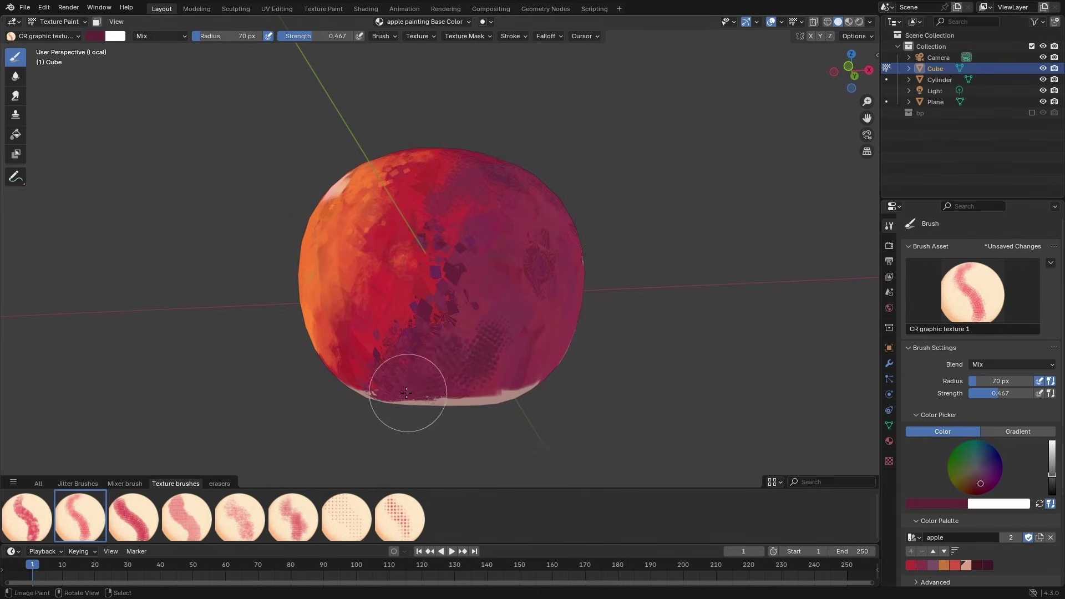
{"action": "mouse_move", "coordinate": [417, 385]}
{"action": "middle_mouse_down"}
{"action": "mouse_move", "coordinate": [451, 388]}
{"action": "mouse_move", "coordinate": [477, 360]}
{"action": "mouse_move", "coordinate": [466, 347]}
{"action": "mouse_move", "coordinate": [488, 333]}
{"action": "middle_mouse_up"}
{"action": "key", "text": "f"}
{"action": "left_click", "coordinate": [429, 361]}
Stipple the lower purple area with the CR stiple brush at 59 px radius, and sample a new purple.
{"action": "left_click", "coordinate": [347, 517]}
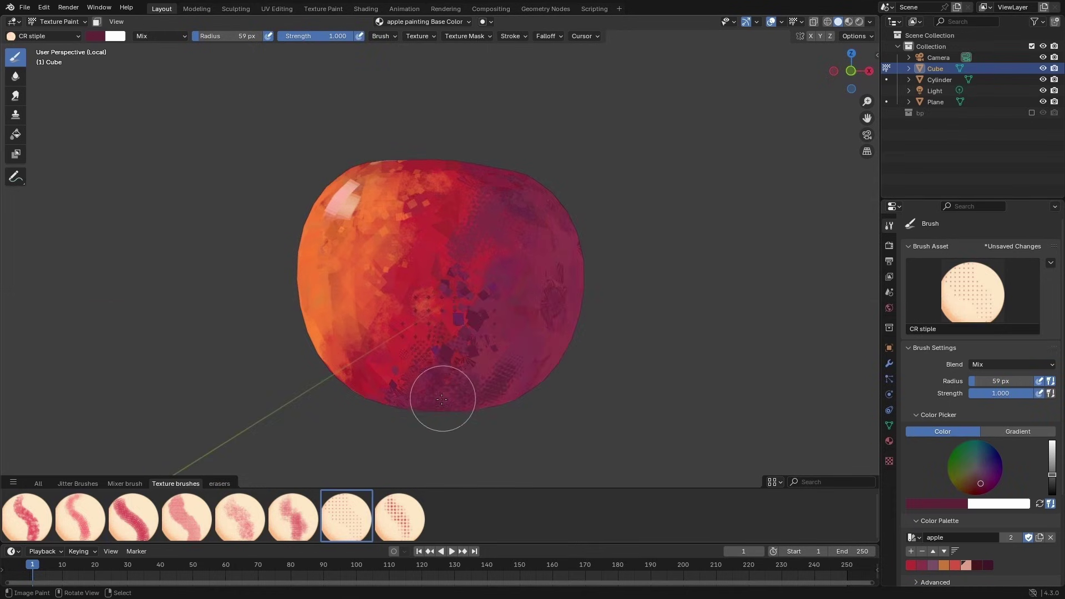
{"action": "key", "text": "s"}
{"action": "mouse_move", "coordinate": [467, 320]}
{"action": "middle_mouse_down"}
{"action": "mouse_move", "coordinate": [490, 277]}
{"action": "mouse_move", "coordinate": [511, 321]}
{"action": "mouse_move", "coordinate": [452, 392]}
{"action": "middle_mouse_up"}
Darken the purple and paint halftone dots over the apple's lower shadow side with the CR stipler brush.
{"action": "left_click", "coordinate": [418, 516]}
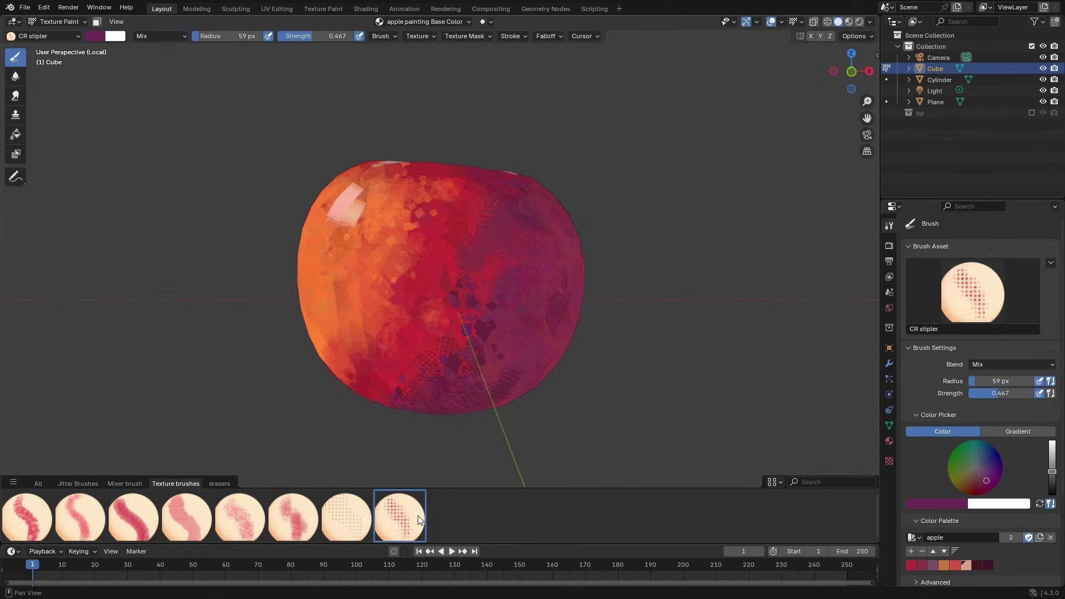
{"action": "right_click", "coordinate": [473, 326]}
{"action": "left_click_drag", "start_coordinate": [483, 289], "coordinate": [483, 293]}
{"action": "middle_click_drag", "start_coordinate": [544, 331], "coordinate": [475, 331]}
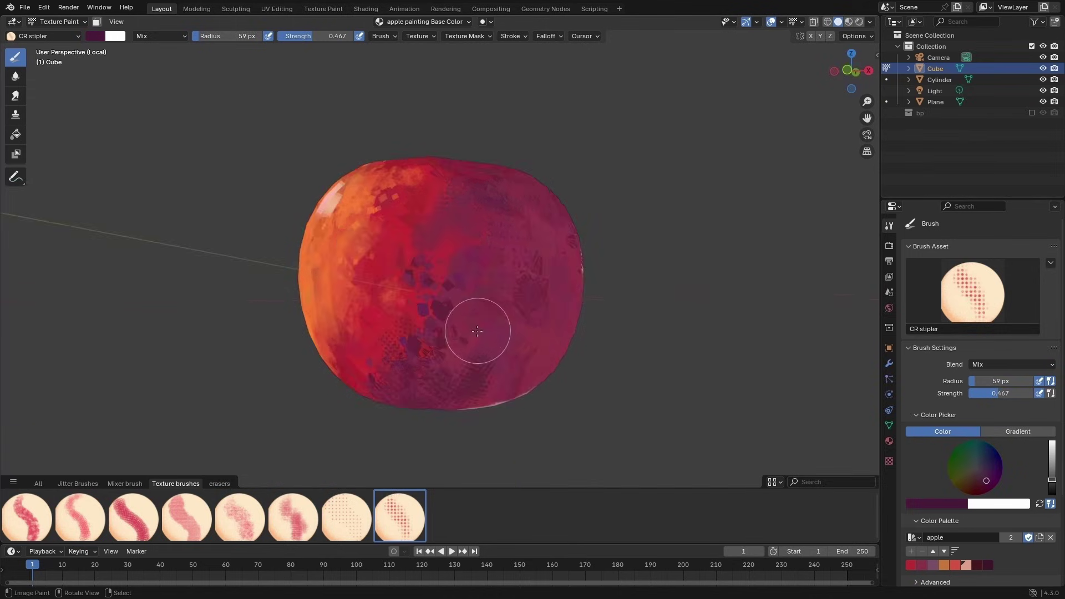
{"action": "key", "text": "f"}
{"action": "left_click", "coordinate": [485, 332]}
{"action": "key", "text": "f"}
{"action": "mouse_move", "coordinate": [438, 355]}
{"action": "middle_mouse_down"}
{"action": "mouse_move", "coordinate": [485, 381]}
{"action": "mouse_move", "coordinate": [433, 338]}
{"action": "middle_mouse_up"}
{"action": "key", "text": "f"}
{"action": "left_click_drag", "start_coordinate": [438, 266], "coordinate": [469, 355]}
Resize the CR stipler brush and extend the dark dots farther up the shadow side.
{"action": "key", "text": "f"}
{"action": "mouse_move", "coordinate": [444, 289]}
{"action": "middle_mouse_down"}
{"action": "mouse_move", "coordinate": [492, 326]}
{"action": "mouse_move", "coordinate": [438, 294]}
{"action": "middle_mouse_up"}
{"action": "left_click_drag", "start_coordinate": [438, 333], "coordinate": [477, 272]}
{"action": "middle_click_drag", "start_coordinate": [478, 272], "coordinate": [532, 311]}
Switch to the CR stiple brush, resize it and stipple the apple with colors sampled from its surface.
{"action": "left_click", "coordinate": [347, 517]}
{"action": "key", "text": "f"}
{"action": "key", "text": "shift+x"}
{"action": "mouse_move", "coordinate": [444, 294]}
{"action": "middle_mouse_down"}
{"action": "mouse_move", "coordinate": [499, 294]}
{"action": "mouse_move", "coordinate": [422, 305]}
{"action": "middle_mouse_up"}
{"action": "key", "text": "shift+x"}
Add CR stipler dots beside the highlight and along the orange-to-red boundary using sampled colors.
{"action": "left_click", "coordinate": [400, 517]}
{"action": "left_click_drag", "start_coordinate": [378, 209], "coordinate": [391, 196]}
{"action": "middle_click_drag", "start_coordinate": [444, 266], "coordinate": [418, 263]}
{"action": "key", "text": "shift+x"}
{"action": "left_click_drag", "start_coordinate": [426, 271], "coordinate": [413, 320]}
Paint sampled color strokes over the upper red band and the lower red area with the third texture brush.
{"action": "left_click", "coordinate": [133, 517]}
{"action": "key", "text": "shift+x"}
{"action": "key", "text": "shift+x"}
{"action": "left_click_drag", "start_coordinate": [472, 214], "coordinate": [476, 247]}
{"action": "left_click_drag", "start_coordinate": [427, 357], "coordinate": [413, 380]}
{"action": "key", "text": "shift+x"}
{"action": "key", "text": "f"}
{"action": "middle_click_drag", "start_coordinate": [438, 310], "coordinate": [472, 308]}
Raise the sixth texture brush's strength and break up the orange-to-red transition with sampled colors.
{"action": "left_click", "coordinate": [294, 517]}
{"action": "key", "text": "shift+x"}
{"action": "left_click_drag", "start_coordinate": [319, 36], "coordinate": [355, 37]}
{"action": "middle_click_drag", "start_coordinate": [444, 311], "coordinate": [472, 311]}
{"action": "key", "text": "f"}
{"action": "key", "text": "shift+x"}
{"action": "left_click_drag", "start_coordinate": [416, 294], "coordinate": [426, 336]}
{"action": "middle_click_drag", "start_coordinate": [402, 367], "coordinate": [369, 392]}
{"action": "key", "text": "shift+x"}
{"action": "left_click_drag", "start_coordinate": [380, 336], "coordinate": [383, 363]}
{"action": "mouse_move", "coordinate": [383, 363]}
{"action": "middle_mouse_down"}
{"action": "mouse_move", "coordinate": [402, 355]}
{"action": "mouse_move", "coordinate": [413, 319]}
{"action": "middle_mouse_up"}
Stipple the apple's lower orange and red areas with the CR stiple brush, sampling nearby colors and resizing the brush.
{"action": "left_click", "coordinate": [347, 517]}
{"action": "key", "text": "shift+x"}
{"action": "left_click_drag", "start_coordinate": [414, 319], "coordinate": [402, 355]}
{"action": "mouse_move", "coordinate": [403, 331]}
{"action": "middle_mouse_down"}
{"action": "mouse_move", "coordinate": [408, 277]}
{"action": "mouse_move", "coordinate": [355, 328]}
{"action": "middle_mouse_up"}
{"action": "key", "text": "shift+x"}
{"action": "key", "text": "shift+x"}
{"action": "middle_click_drag", "start_coordinate": [355, 266], "coordinate": [444, 252]}
{"action": "key", "text": "f"}
{"action": "key", "text": "shift+x"}
Blend the painted transitions with the Pigment Blender brush while working around the apple.
{"action": "left_click", "coordinate": [125, 484]}
{"action": "left_click", "coordinate": [27, 517]}
{"action": "mouse_move", "coordinate": [527, 355]}
{"action": "middle_mouse_down"}
{"action": "mouse_move", "coordinate": [444, 355]}
{"action": "mouse_move", "coordinate": [435, 372]}
{"action": "middle_mouse_up"}
Paint muted purple from the apple palette over the unpainted shadow side with CR blocky Jitter at 72 px radius.
{"action": "left_click", "coordinate": [78, 484]}
{"action": "left_click", "coordinate": [133, 517]}
{"action": "mouse_move", "coordinate": [488, 278]}
{"action": "middle_mouse_down"}
{"action": "mouse_move", "coordinate": [439, 284]}
{"action": "mouse_move", "coordinate": [511, 284]}
{"action": "mouse_move", "coordinate": [410, 277]}
{"action": "mouse_move", "coordinate": [500, 288]}
{"action": "mouse_move", "coordinate": [480, 312]}
{"action": "mouse_move", "coordinate": [494, 374]}
{"action": "mouse_move", "coordinate": [491, 339]}
{"action": "middle_mouse_up"}
{"action": "key", "text": "shift+x"}
{"action": "left_click", "coordinate": [978, 565]}
{"action": "left_click", "coordinate": [933, 565]}
{"action": "left_click", "coordinate": [80, 516]}
{"action": "key", "text": "f"}
{"action": "left_click", "coordinate": [484, 327]}
{"action": "left_click_drag", "start_coordinate": [471, 311], "coordinate": [444, 245]}
Set the brush strength to 0.776 and build up the muted purple patches on the shadow side.
{"action": "key", "text": "shift+f"}
{"action": "left_click", "coordinate": [463, 238]}
{"action": "mouse_move", "coordinate": [464, 222]}
{"action": "middle_mouse_down"}
{"action": "mouse_move", "coordinate": [471, 250]}
{"action": "mouse_move", "coordinate": [471, 213]}
{"action": "middle_mouse_up"}
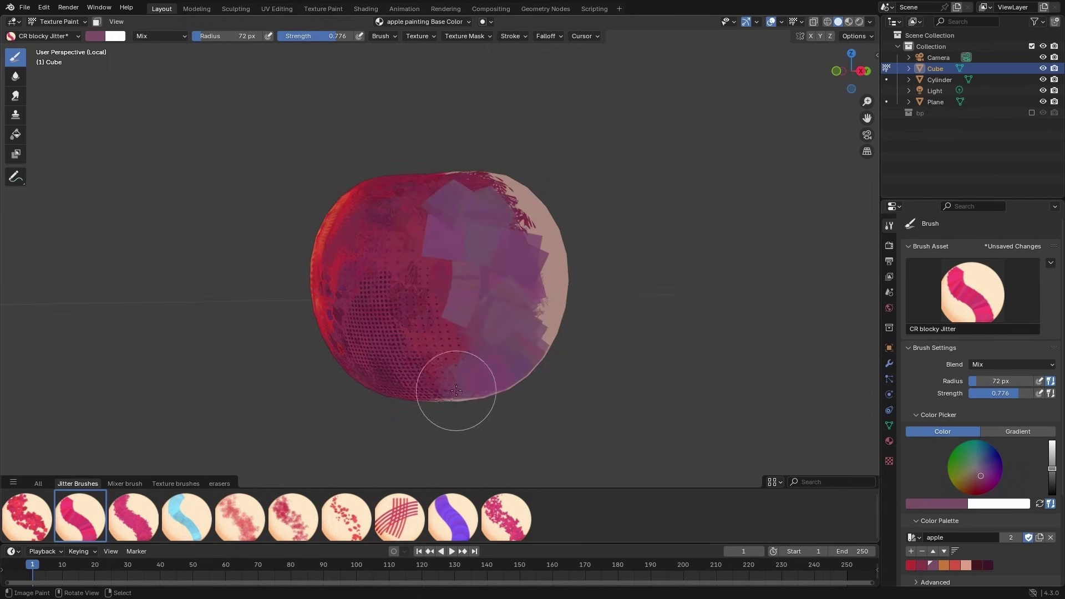
Paint the apple's bare underside with the palette's dark maroon using CR blocky Jitter at strength 0.273.
{"action": "middle_click_drag", "start_coordinate": [445, 397], "coordinate": [451, 347]}
{"action": "left_click", "coordinate": [987, 566]}
{"action": "key", "text": "shift+f"}
{"action": "left_click", "coordinate": [522, 355]}
{"action": "left_click_drag", "start_coordinate": [452, 368], "coordinate": [444, 393]}
{"action": "middle_click_drag", "start_coordinate": [458, 333], "coordinate": [478, 270]}
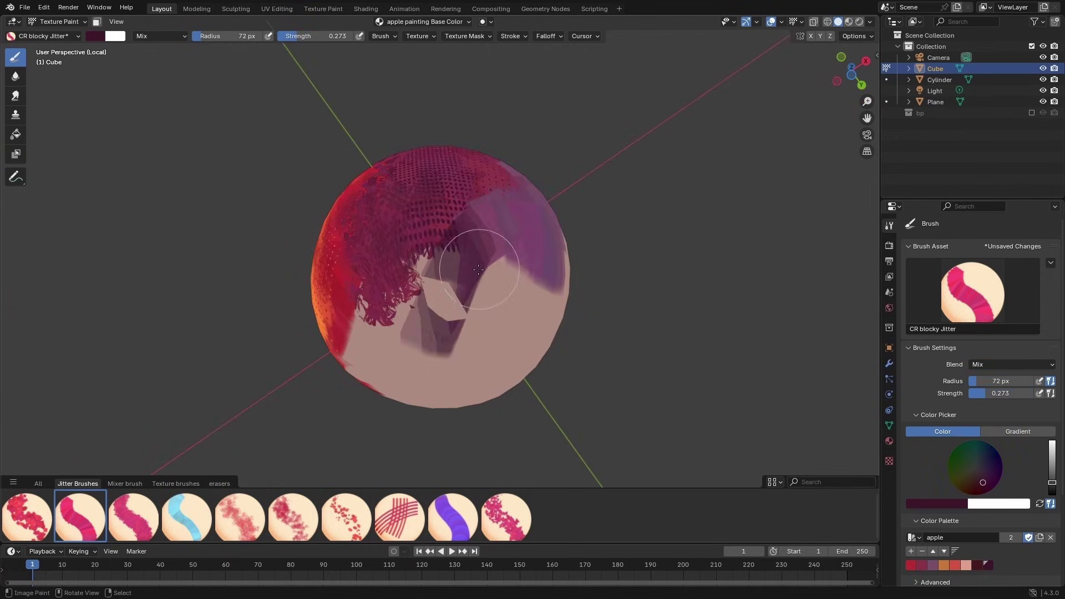
{"action": "left_click_drag", "start_coordinate": [461, 293], "coordinate": [391, 322]}
{"action": "mouse_move", "coordinate": [391, 322]}
{"action": "middle_mouse_down"}
{"action": "mouse_move", "coordinate": [423, 304]}
{"action": "mouse_move", "coordinate": [488, 375]}
{"action": "mouse_move", "coordinate": [427, 281]}
{"action": "middle_mouse_up"}
{"action": "middle_click_drag", "start_coordinate": [484, 308], "coordinate": [476, 264]}
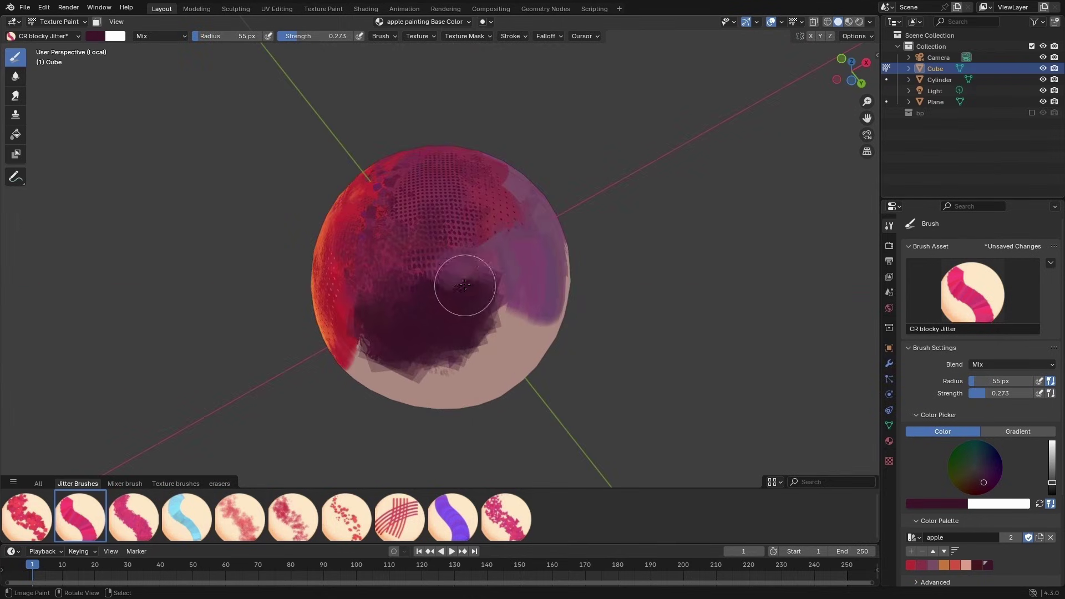
Scatter particles along the dark underside's edge with CR block particle Jitter at 36 px, using maroon and sampled purple.
{"action": "left_click", "coordinate": [25, 525]}
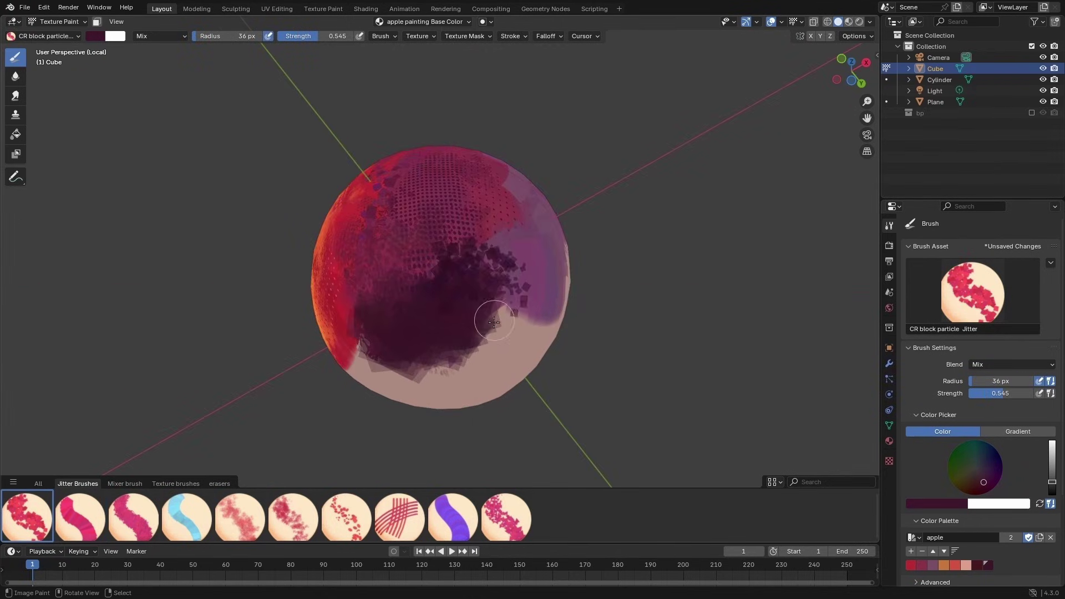
{"action": "middle_click_drag", "start_coordinate": [500, 317], "coordinate": [455, 360]}
{"action": "key", "text": "shift+x"}
{"action": "key", "text": "shift+x"}
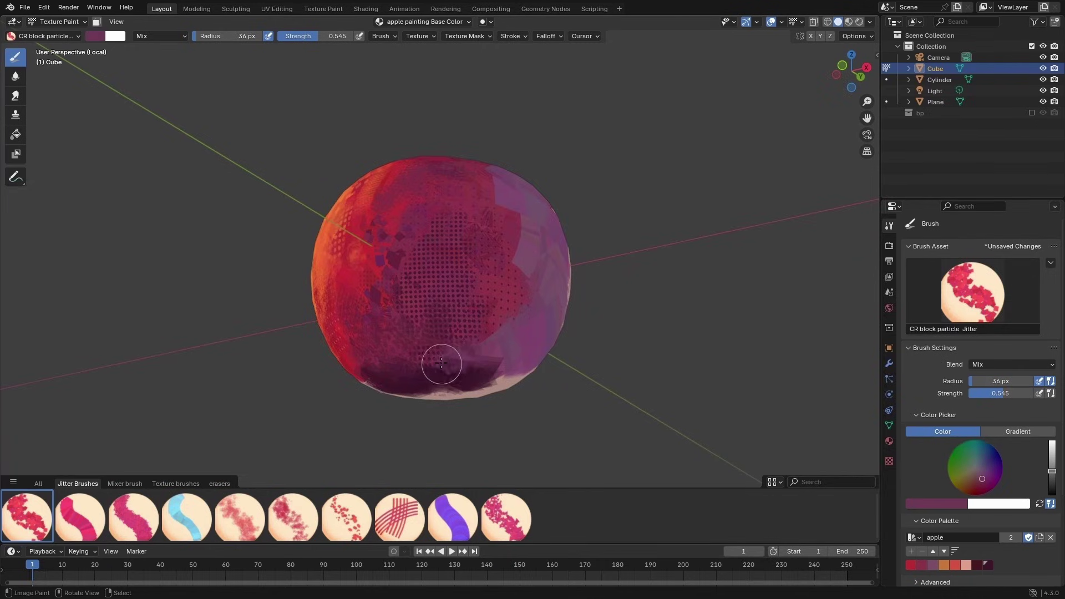
{"action": "mouse_move", "coordinate": [493, 338]}
{"action": "middle_mouse_down"}
{"action": "mouse_move", "coordinate": [479, 309]}
{"action": "mouse_move", "coordinate": [451, 309]}
{"action": "mouse_move", "coordinate": [456, 331]}
{"action": "middle_mouse_up"}
{"action": "key", "text": "s"}
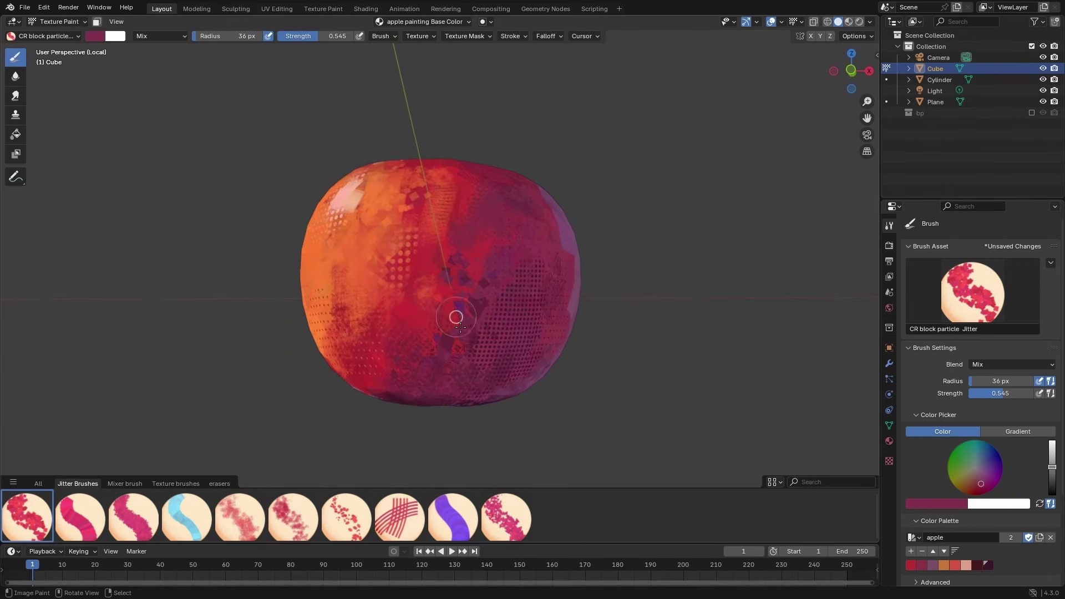
Sample dark red and orange from the apple and dab particles over the central orange-to-purple transition.
{"action": "middle_click_drag", "start_coordinate": [456, 330], "coordinate": [459, 324]}
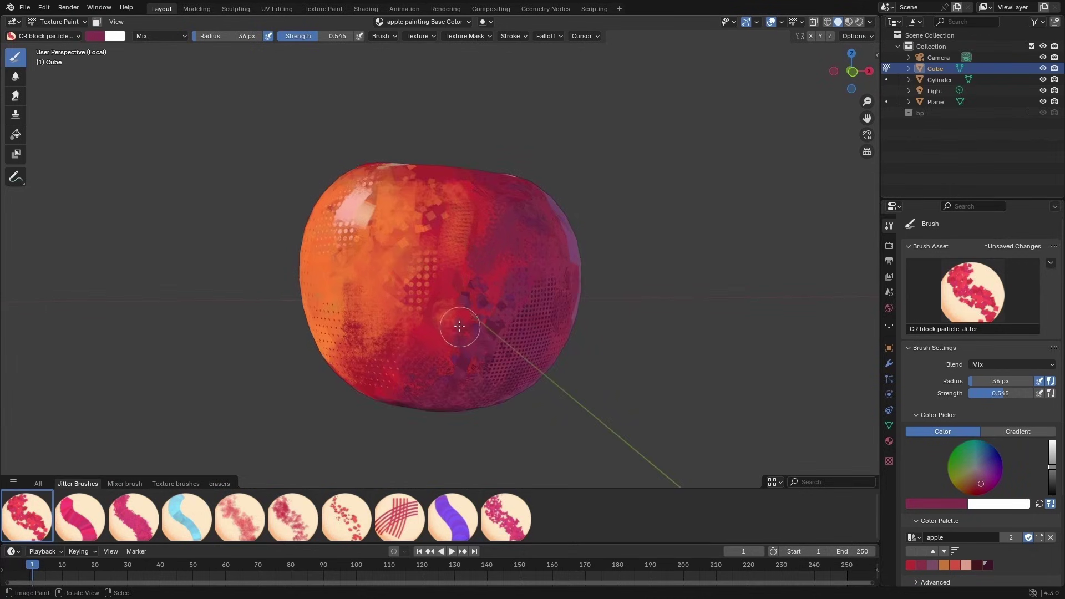
{"action": "key", "text": "s"}
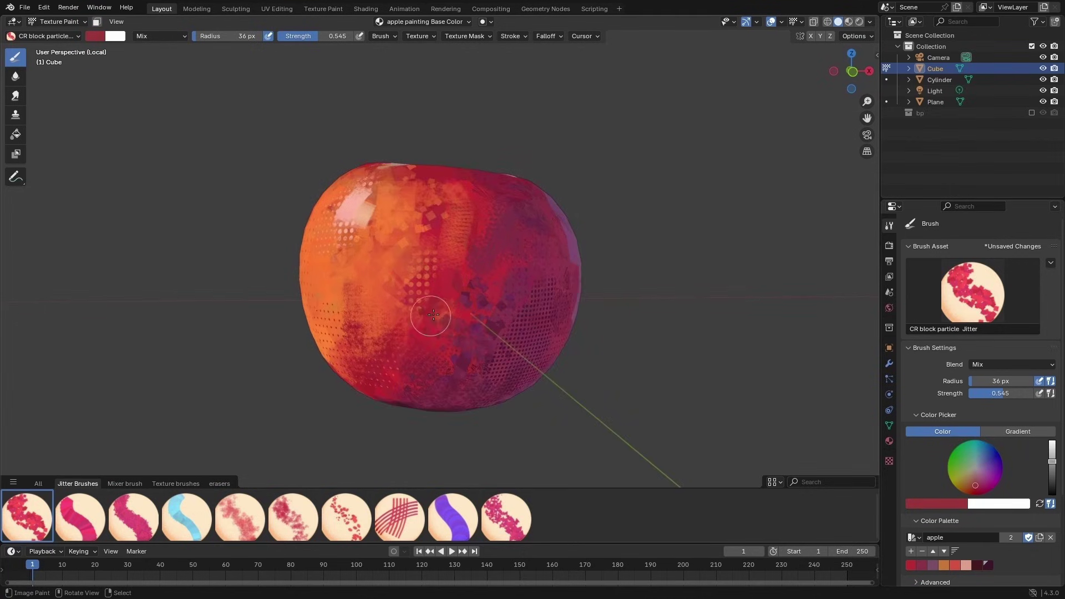
{"action": "key", "text": "s"}
{"action": "key", "text": "s"}
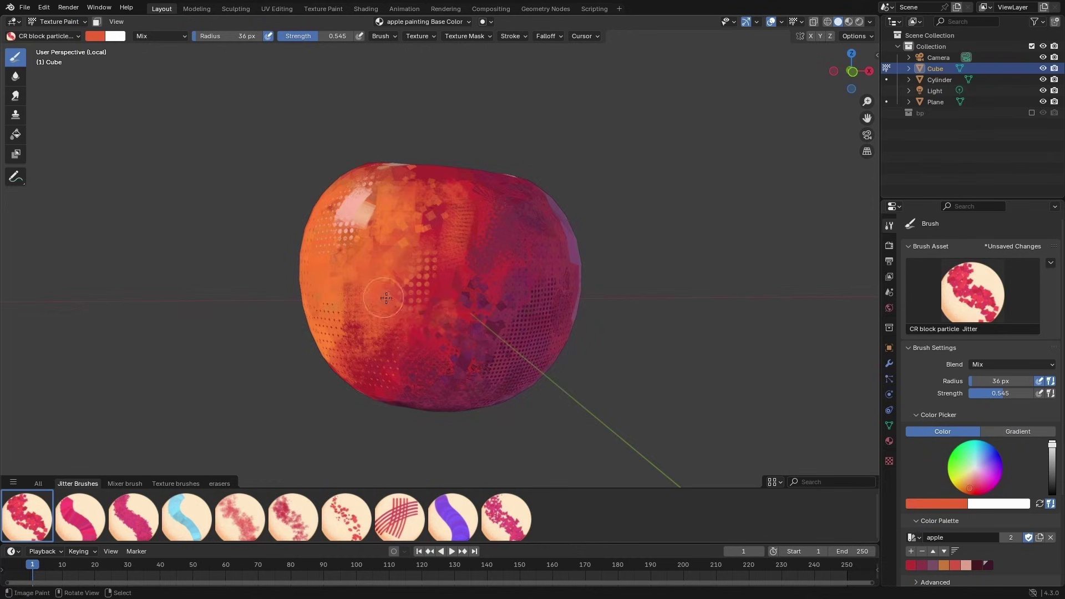
Reduce the brush radius to 23 px and scatter orange and red particles over the apple's upper red band.
{"action": "key", "text": "f"}
{"action": "middle_click_drag", "start_coordinate": [452, 279], "coordinate": [443, 308]}
{"action": "left_click", "coordinate": [457, 286]}
{"action": "mouse_move", "coordinate": [477, 224]}
{"action": "left_mouse_down"}
{"action": "mouse_move", "coordinate": [469, 228]}
{"action": "mouse_move", "coordinate": [466, 213]}
{"action": "left_mouse_up"}
{"action": "middle_click_drag", "start_coordinate": [473, 251], "coordinate": [476, 214]}
{"action": "key", "text": "shift+x"}
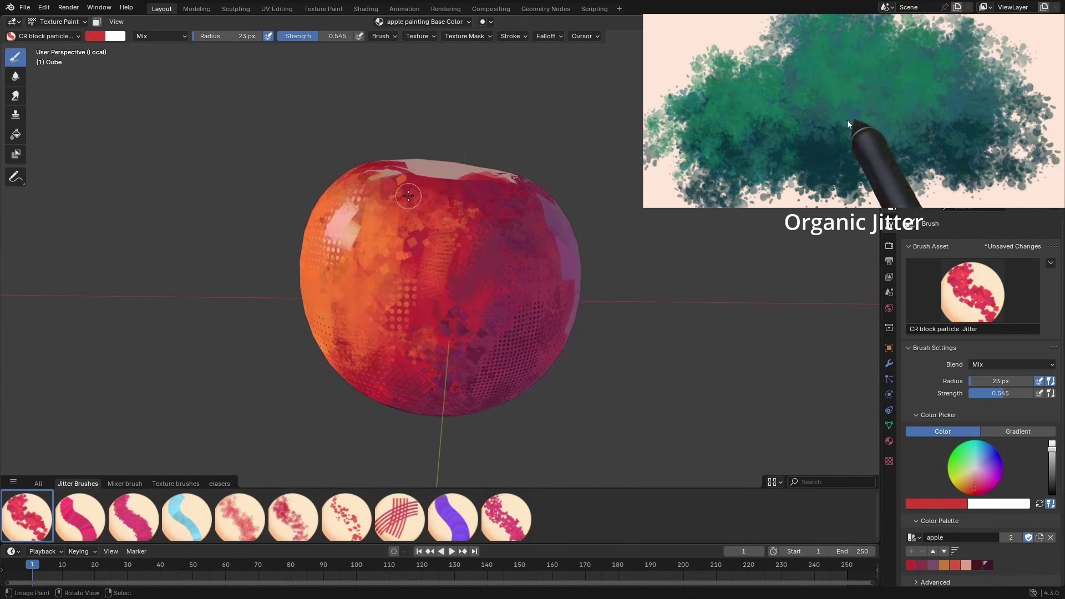
Paint particles over the bare lower edge with sampled dark reds and maroon, blending it into the dark underside.
{"action": "mouse_move", "coordinate": [455, 232]}
{"action": "middle_mouse_down"}
{"action": "mouse_move", "coordinate": [412, 247]}
{"action": "mouse_move", "coordinate": [388, 212]}
{"action": "mouse_move", "coordinate": [463, 278]}
{"action": "mouse_move", "coordinate": [385, 331]}
{"action": "middle_mouse_up"}
{"action": "key", "text": "s"}
{"action": "key", "text": "s"}
{"action": "mouse_move", "coordinate": [385, 331]}
{"action": "left_mouse_down"}
{"action": "mouse_move", "coordinate": [349, 302]}
{"action": "mouse_move", "coordinate": [355, 328]}
{"action": "mouse_move", "coordinate": [388, 346]}
{"action": "mouse_move", "coordinate": [340, 359]}
{"action": "left_mouse_up"}
{"action": "mouse_move", "coordinate": [339, 359]}
{"action": "middle_mouse_down"}
{"action": "mouse_move", "coordinate": [433, 409]}
{"action": "mouse_move", "coordinate": [435, 340]}
{"action": "middle_mouse_up"}
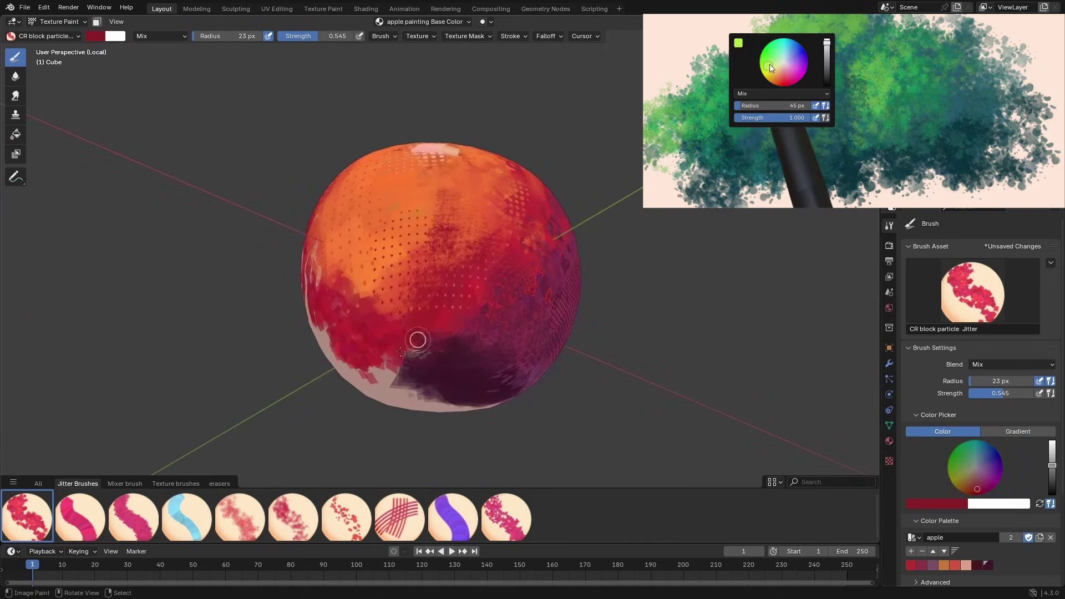
{"action": "left_click_drag", "start_coordinate": [360, 364], "coordinate": [364, 383]}
{"action": "key", "text": "shift+x"}
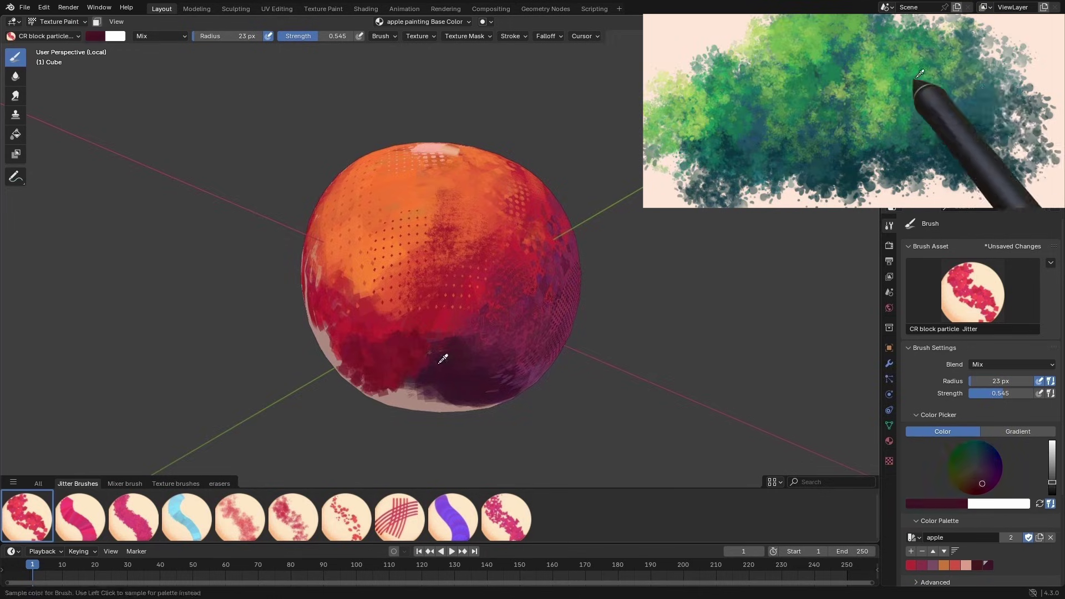
{"action": "mouse_move", "coordinate": [426, 361]}
{"action": "left_mouse_down"}
{"action": "mouse_move", "coordinate": [400, 385]}
{"action": "mouse_move", "coordinate": [410, 396]}
{"action": "left_mouse_up"}
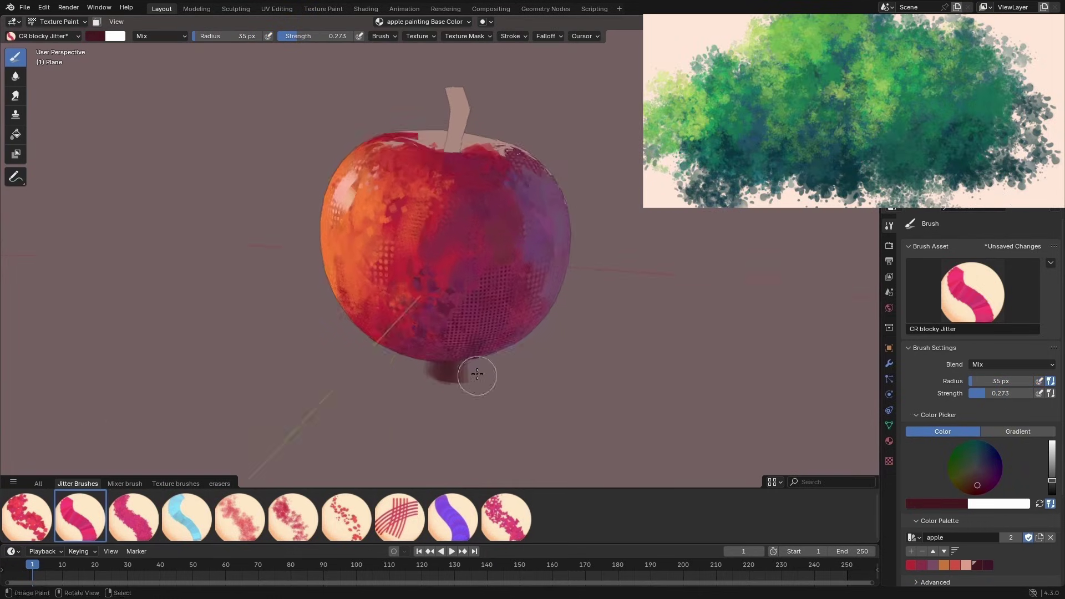
Paint a dark maroon cast shadow on the ground plane beside the apple with CR blocky Jitter at 54 px.
{"action": "middle_click_drag", "start_coordinate": [452, 361], "coordinate": [464, 341]}
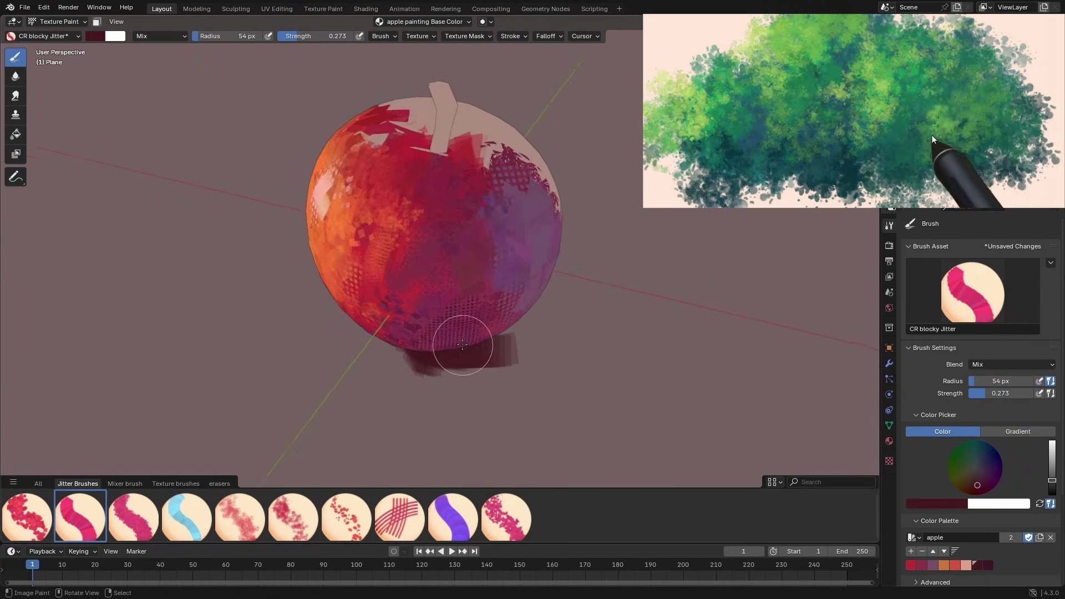
{"action": "mouse_move", "coordinate": [464, 340]}
{"action": "left_mouse_down"}
{"action": "mouse_move", "coordinate": [519, 328]}
{"action": "mouse_move", "coordinate": [642, 336]}
{"action": "mouse_move", "coordinate": [570, 345]}
{"action": "mouse_move", "coordinate": [585, 321]}
{"action": "mouse_move", "coordinate": [664, 310]}
{"action": "left_mouse_up"}
{"action": "left_click_drag", "start_coordinate": [494, 275], "coordinate": [671, 289]}
{"action": "middle_click_drag", "start_coordinate": [672, 288], "coordinate": [493, 278]}
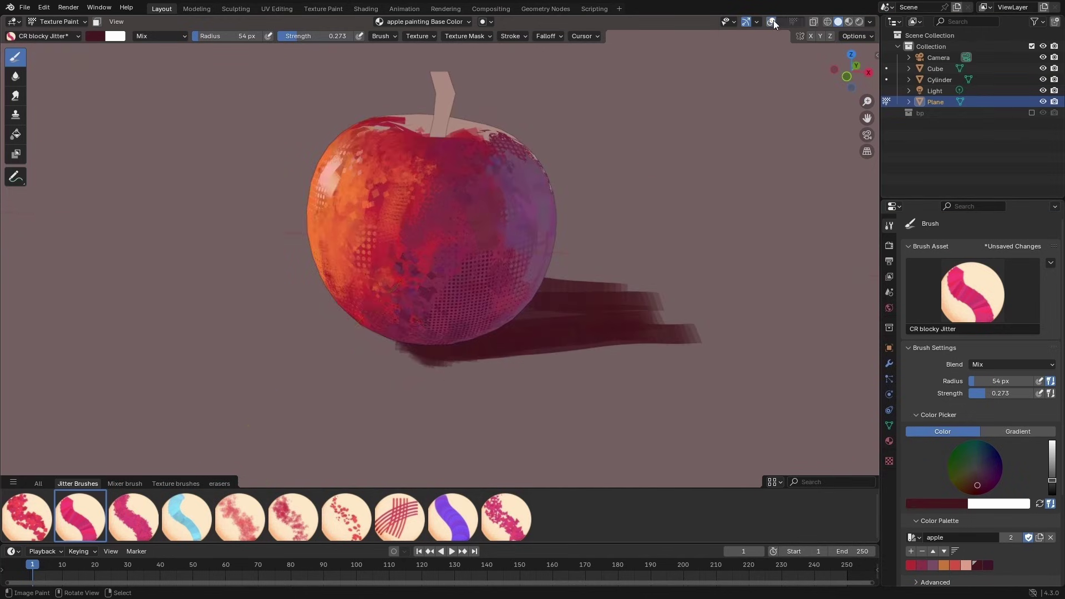
{"action": "mouse_move", "coordinate": [600, 277]}
{"action": "middle_mouse_down", "text": "shift"}
{"action": "mouse_move", "coordinate": [591, 301]}
{"action": "mouse_move", "coordinate": [536, 286]}
{"action": "mouse_move", "coordinate": [495, 256]}
{"action": "middle_mouse_up", "text": "shift"}
{"action": "mouse_move", "coordinate": [496, 256]}
{"action": "left_mouse_down"}
{"action": "mouse_move", "coordinate": [659, 243]}
{"action": "mouse_move", "coordinate": [659, 278]}
{"action": "mouse_move", "coordinate": [670, 256]}
{"action": "mouse_move", "coordinate": [674, 349]}
{"action": "left_mouse_up"}
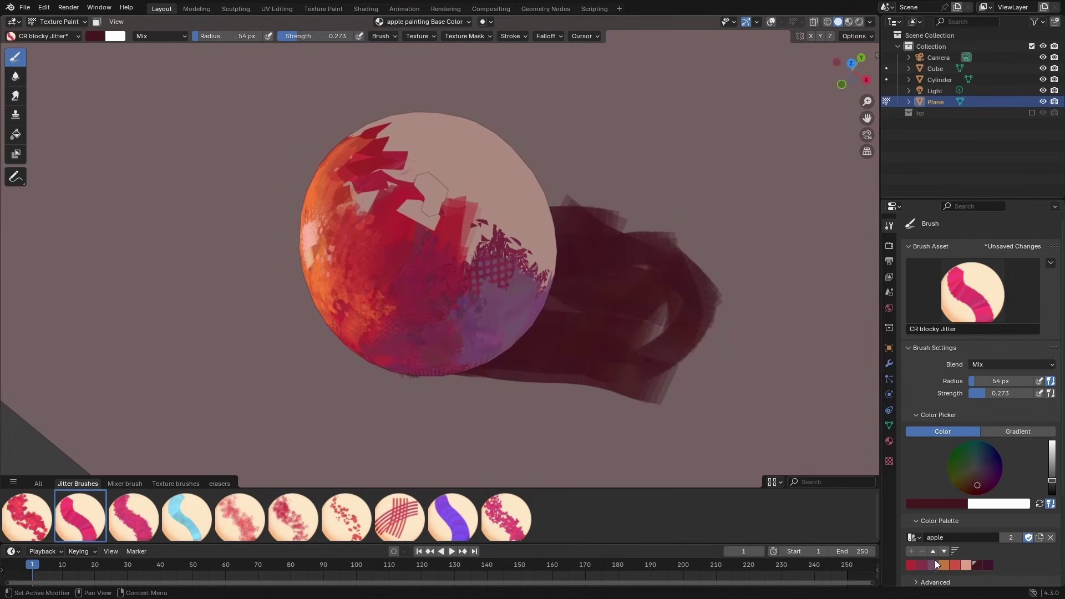
Pick the palette's muted purple and paint it around the outer edge of the cast shadow.
{"action": "left_click", "coordinate": [935, 565]}
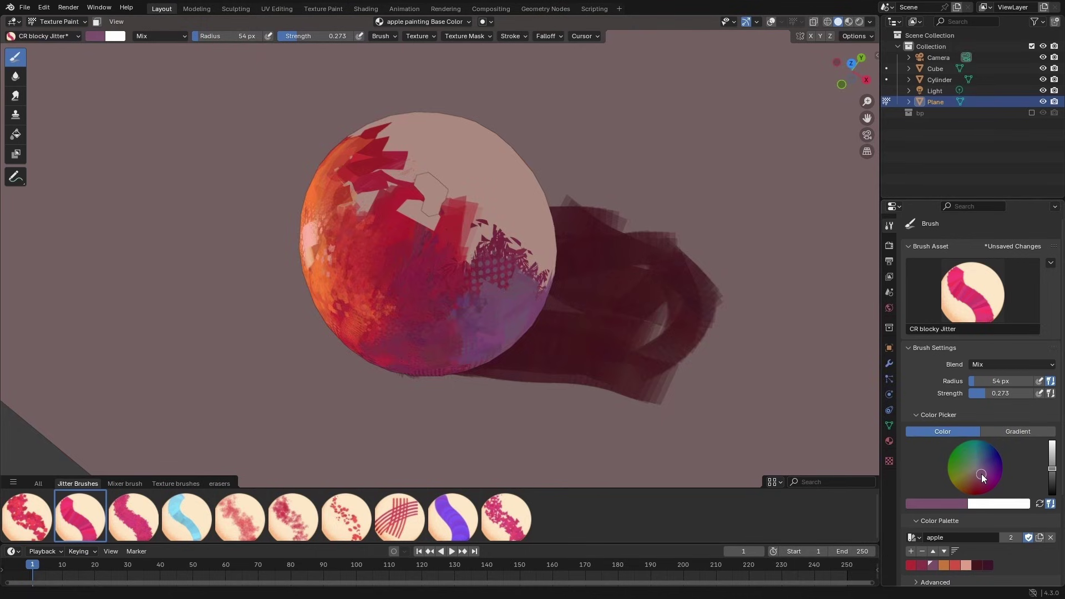
{"action": "mouse_move", "coordinate": [660, 266]}
{"action": "left_mouse_down"}
{"action": "mouse_move", "coordinate": [756, 298]}
{"action": "mouse_move", "coordinate": [691, 349]}
{"action": "left_mouse_up"}
{"action": "middle_click_drag", "start_coordinate": [688, 321], "coordinate": [721, 309]}
{"action": "left_click_drag", "start_coordinate": [577, 209], "coordinate": [642, 224]}
{"action": "left_click_drag", "start_coordinate": [542, 202], "coordinate": [694, 192]}
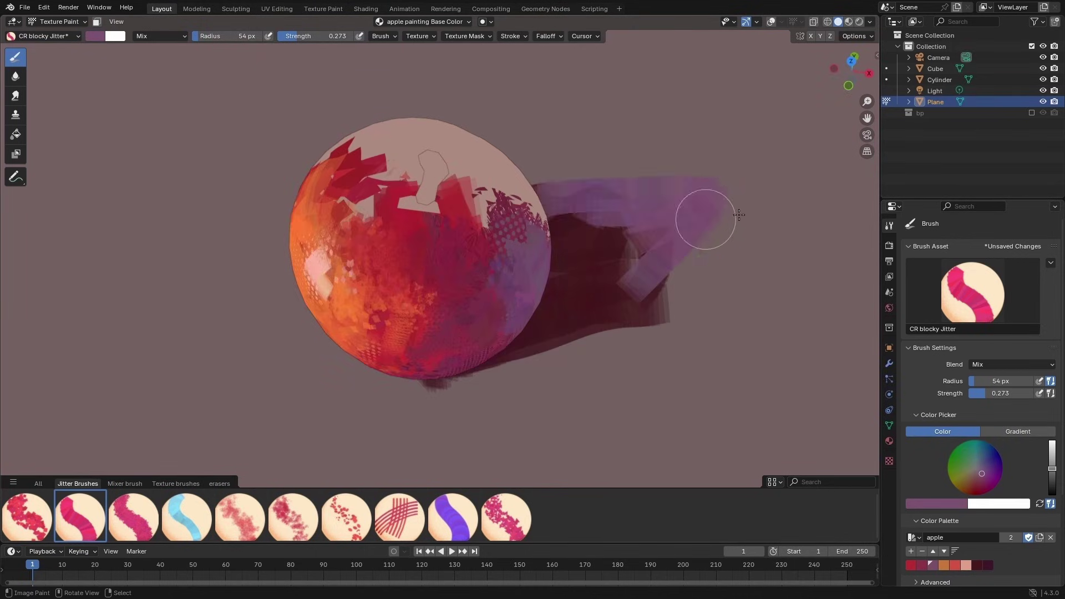
{"action": "left_click_drag", "start_coordinate": [758, 229], "coordinate": [663, 272]}
Sample in-between shadow tones and blend the cast shadow's dark core with its purple edge and the area beneath the apple.
{"action": "key", "text": "s"}
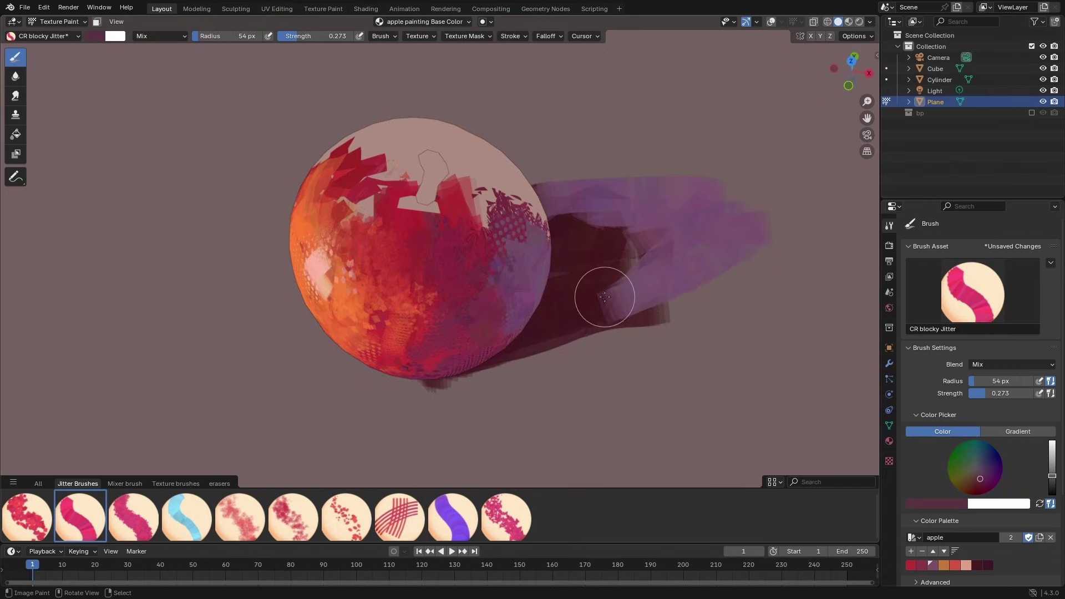
{"action": "middle_click_drag", "start_coordinate": [645, 255], "coordinate": [578, 274]}
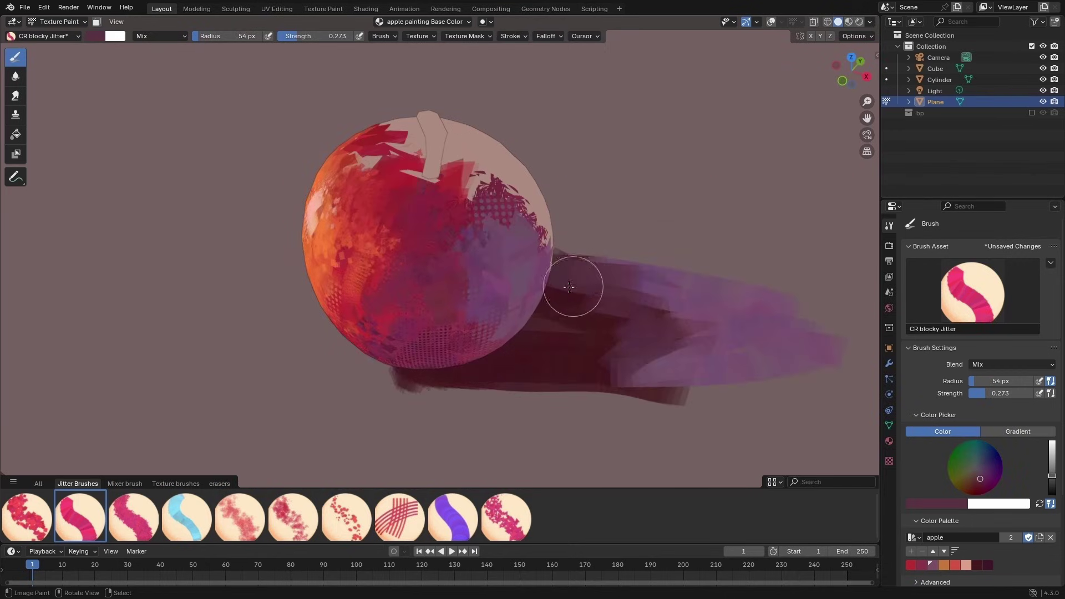
{"action": "middle_click_drag", "start_coordinate": [686, 331], "coordinate": [615, 349]}
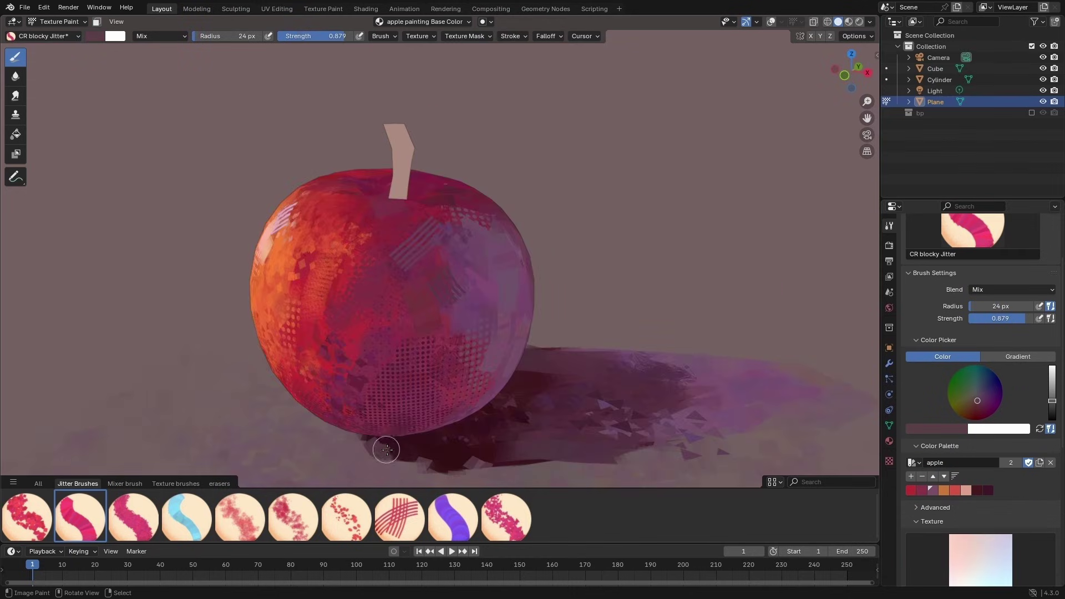
{"action": "key", "text": "s"}
{"action": "middle_click_drag", "start_coordinate": [395, 445], "coordinate": [403, 417]}
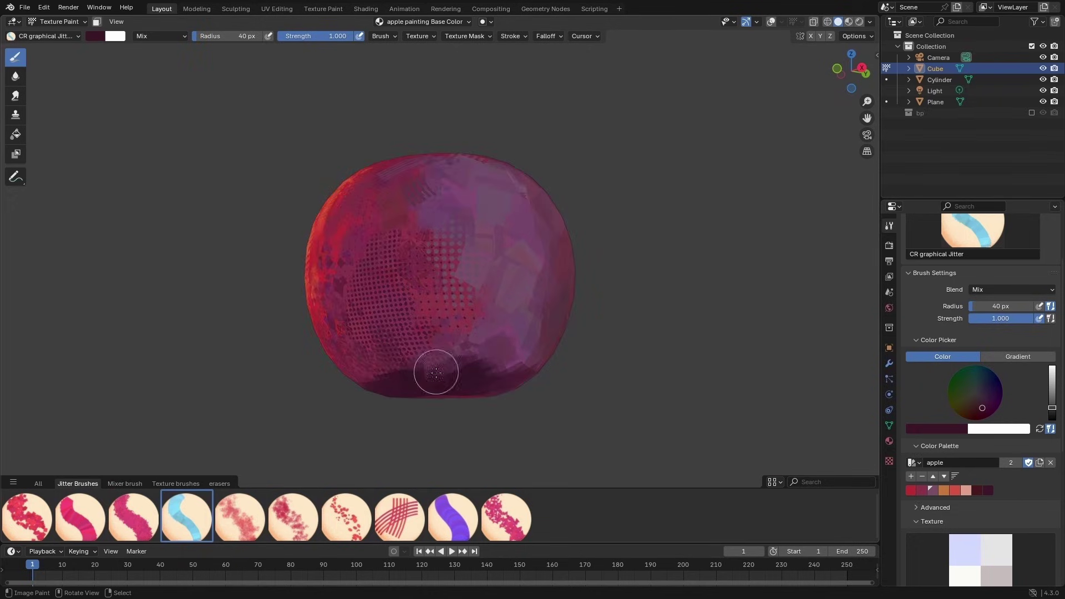
Choose the coarse halftone dot brush from the texture brush set for shading the apple's dark side.
{"action": "left_click", "coordinate": [175, 483]}
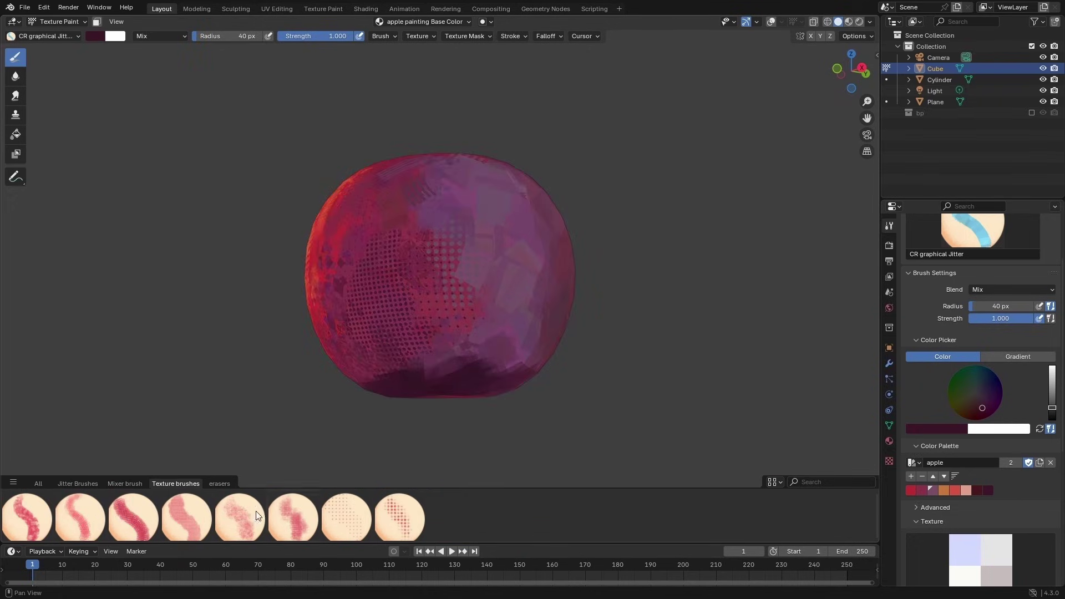
{"action": "left_click", "coordinate": [133, 516]}
{"action": "left_click", "coordinate": [400, 516]}
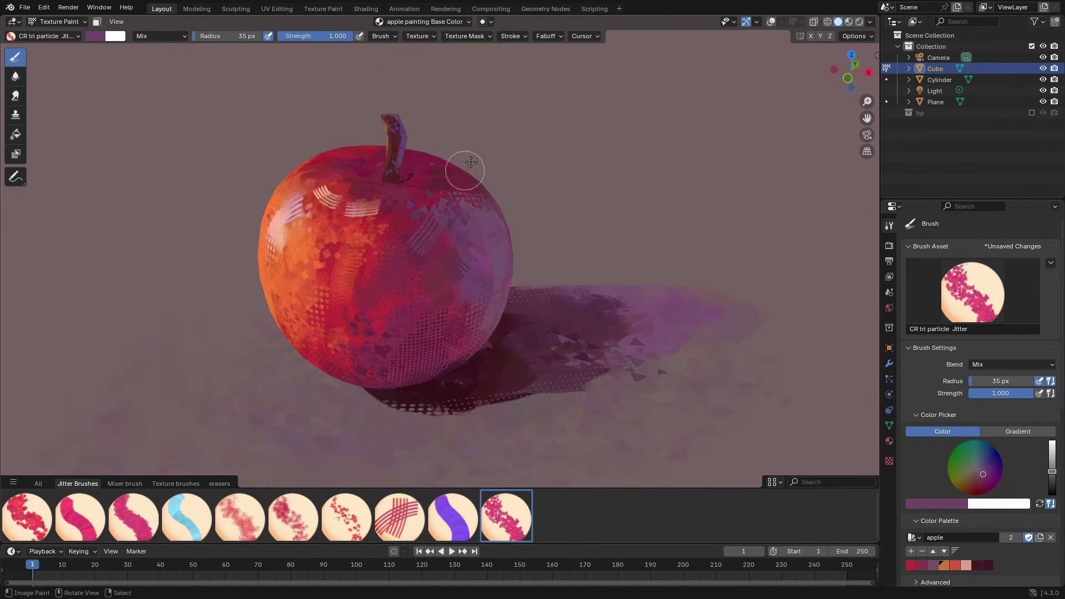
Paint purple rake strokes over the apple's shaded upper side with CR rake Jitter at 13 px.
{"action": "left_click", "coordinate": [383, 534]}
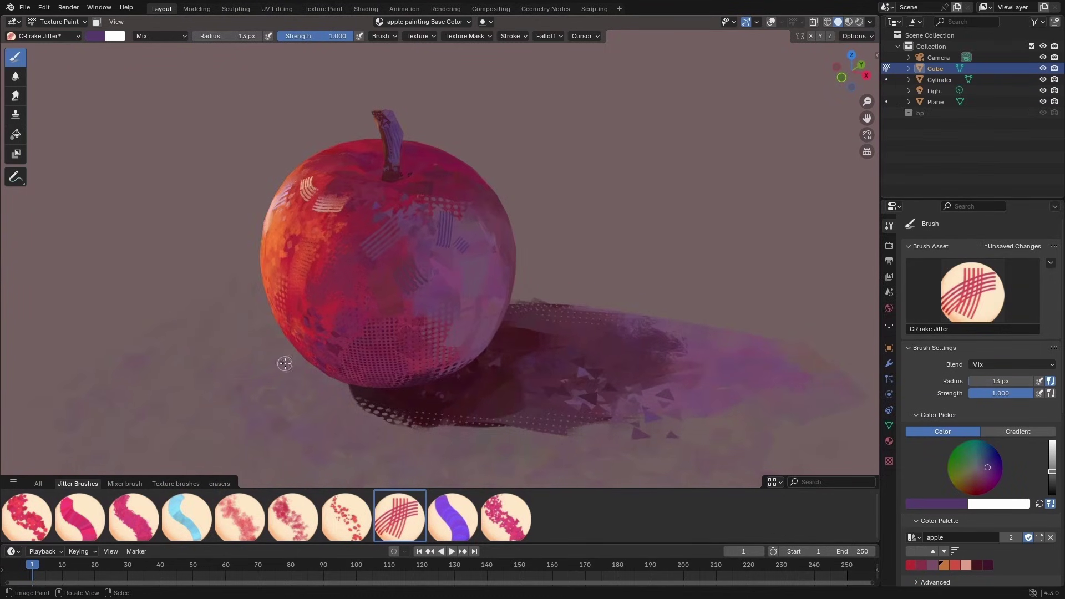
{"action": "mouse_move", "coordinate": [286, 363]}
{"action": "middle_mouse_down"}
{"action": "mouse_move", "coordinate": [277, 340]}
{"action": "mouse_move", "coordinate": [248, 364]}
{"action": "mouse_move", "coordinate": [260, 349]}
{"action": "mouse_move", "coordinate": [270, 370]}
{"action": "middle_mouse_up"}
Sample the darkest shadow tone, switch painting to the ground plane, and rake a contact shadow at the apple's base at 29 px.
{"action": "key", "text": "shift+x"}
{"action": "middle_click_drag", "start_coordinate": [337, 403], "coordinate": [322, 402]}
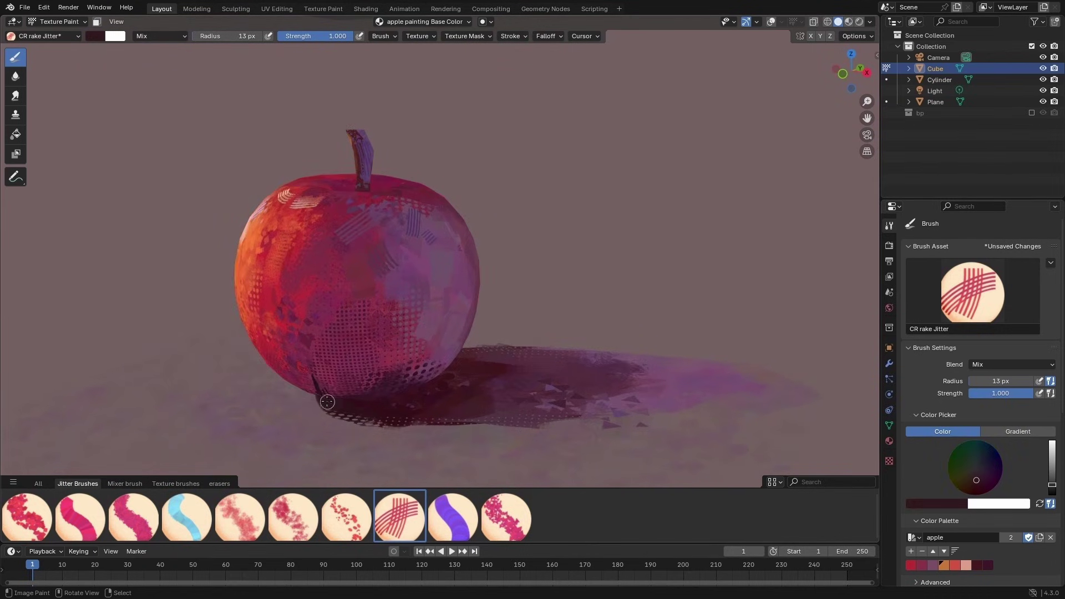
{"action": "key", "text": "ctrl+z"}
{"action": "key", "text": "alt+q"}
{"action": "key", "text": "f"}
{"action": "left_click", "coordinate": [315, 392]}
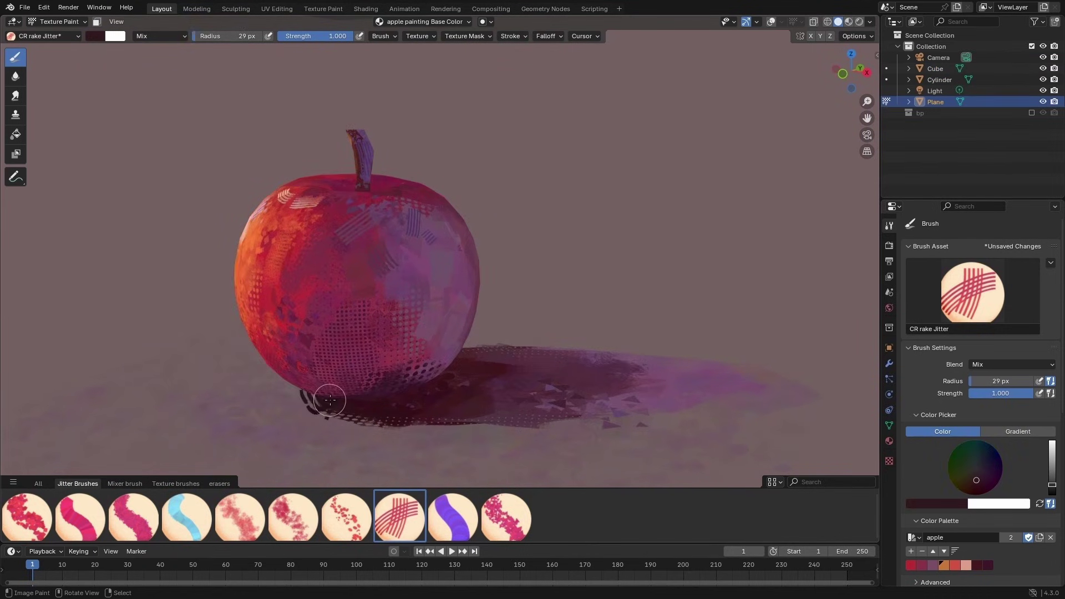
Isolate the ground plane and paint dark rake strokes at 23 px across the end of the shadow beneath the apple.
{"action": "key", "text": "f"}
{"action": "left_click", "coordinate": [327, 397]}
{"action": "middle_click_drag", "start_coordinate": [314, 396], "coordinate": [358, 439]}
{"action": "key", "text": "KP_Divide"}
{"action": "middle_click_drag", "start_coordinate": [368, 374], "coordinate": [366, 321]}
{"action": "scroll", "coordinate": [361, 411], "scroll_direction": "up", "scroll_amount": 3}
{"action": "scroll", "coordinate": [366, 321], "scroll_direction": "up", "scroll_amount": 3}
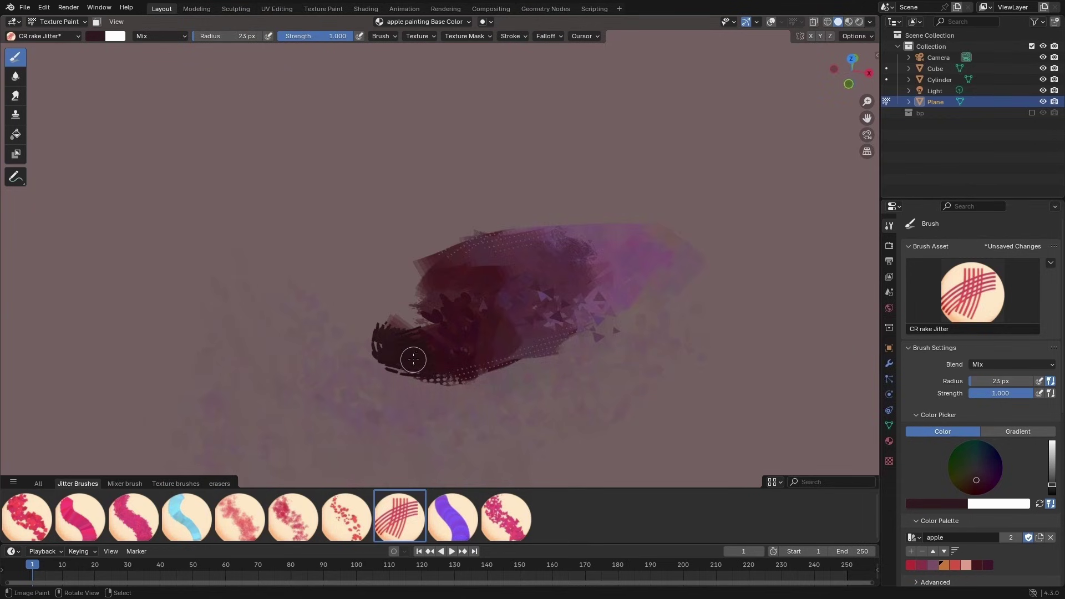
{"action": "left_click_drag", "start_coordinate": [358, 281], "coordinate": [447, 358]}
Set the rake brush radius to 42 px and build up the frayed dark end of the shadow on the isolated plane.
{"action": "mouse_move", "coordinate": [409, 328]}
{"action": "middle_mouse_down", "text": "ctrl"}
{"action": "mouse_move", "coordinate": [409, 313]}
{"action": "mouse_move", "coordinate": [380, 321]}
{"action": "middle_mouse_up", "text": "ctrl"}
{"action": "key", "text": "f"}
{"action": "left_click", "coordinate": [398, 331]}
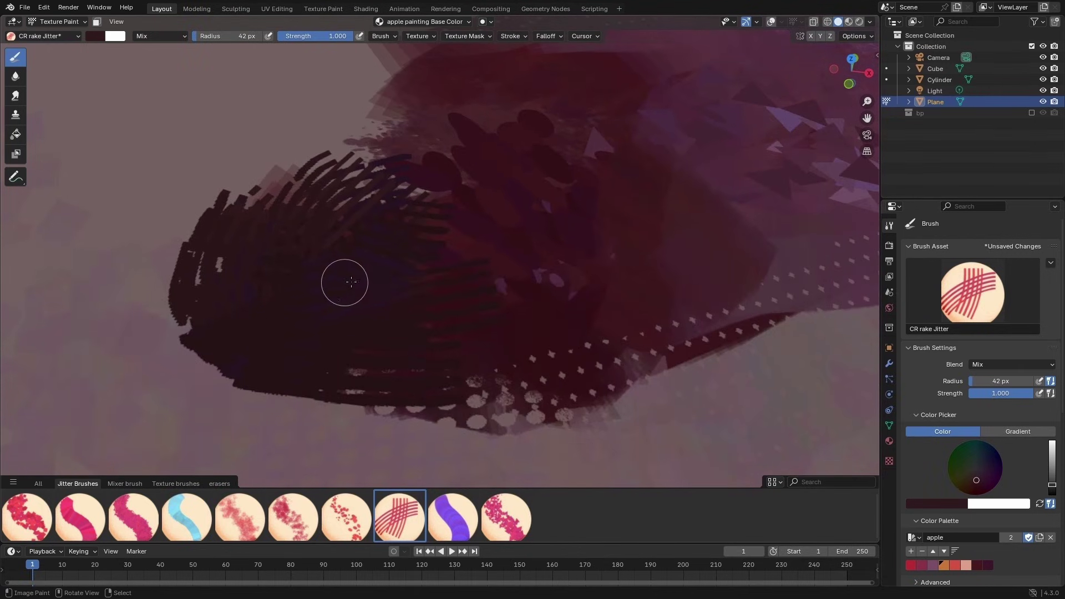
{"action": "middle_click_drag", "start_coordinate": [354, 280], "coordinate": [360, 355], "text": "ctrl"}
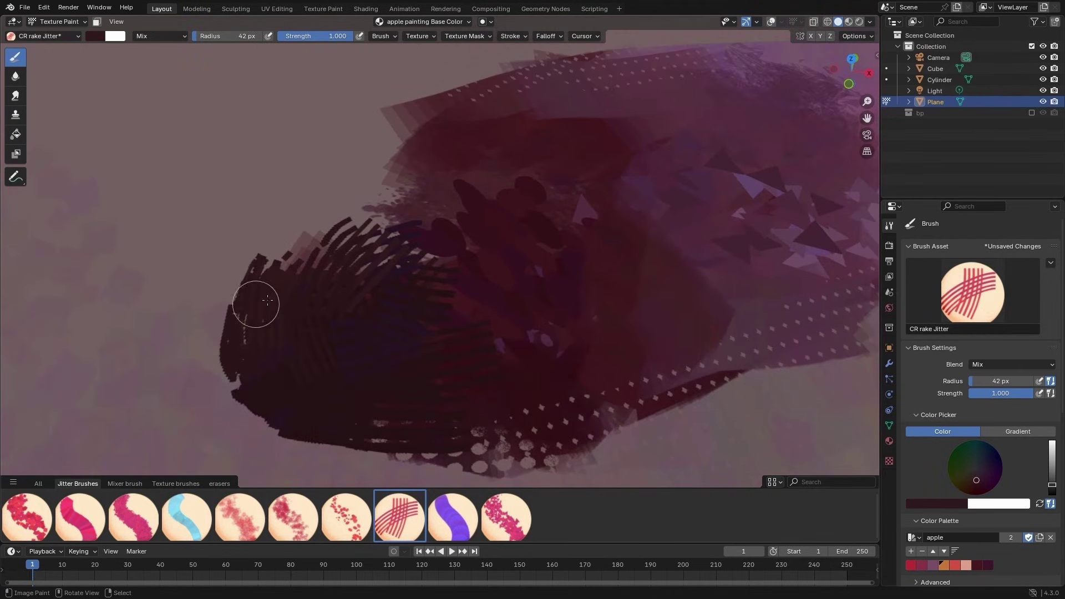
{"action": "mouse_move", "coordinate": [289, 361]}
{"action": "middle_mouse_down"}
{"action": "mouse_move", "coordinate": [357, 361]}
{"action": "mouse_move", "coordinate": [304, 294]}
{"action": "middle_mouse_up"}
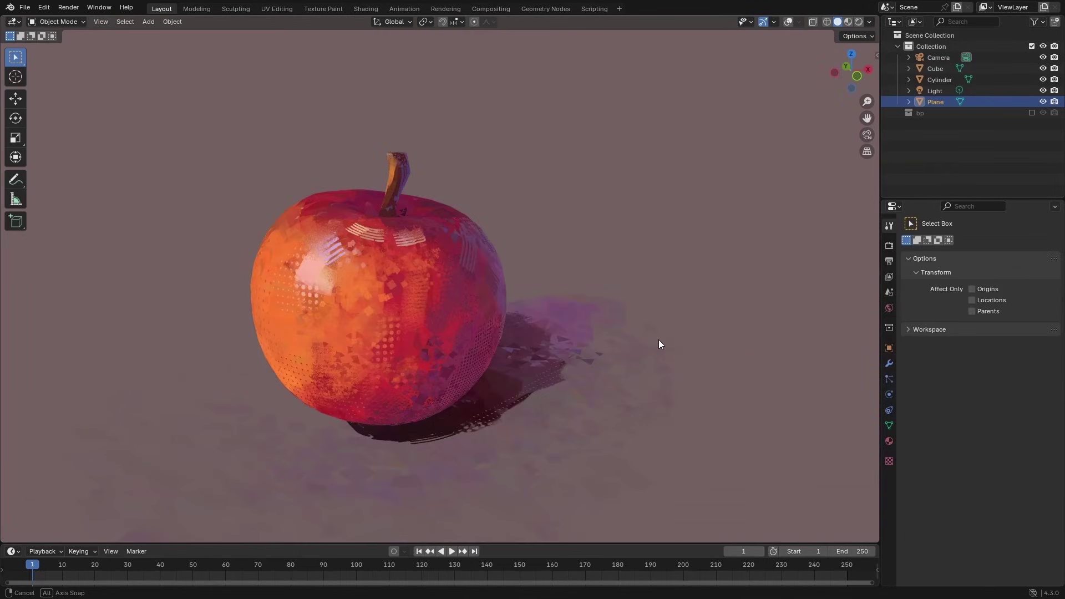
Rotate the ground plane -12.8° about the global Z axis to realign the cast shadow with the apple.
{"action": "middle_click_drag", "start_coordinate": [658, 340], "coordinate": [631, 348]}
{"action": "key", "text": "r"}
{"action": "key", "text": "z"}
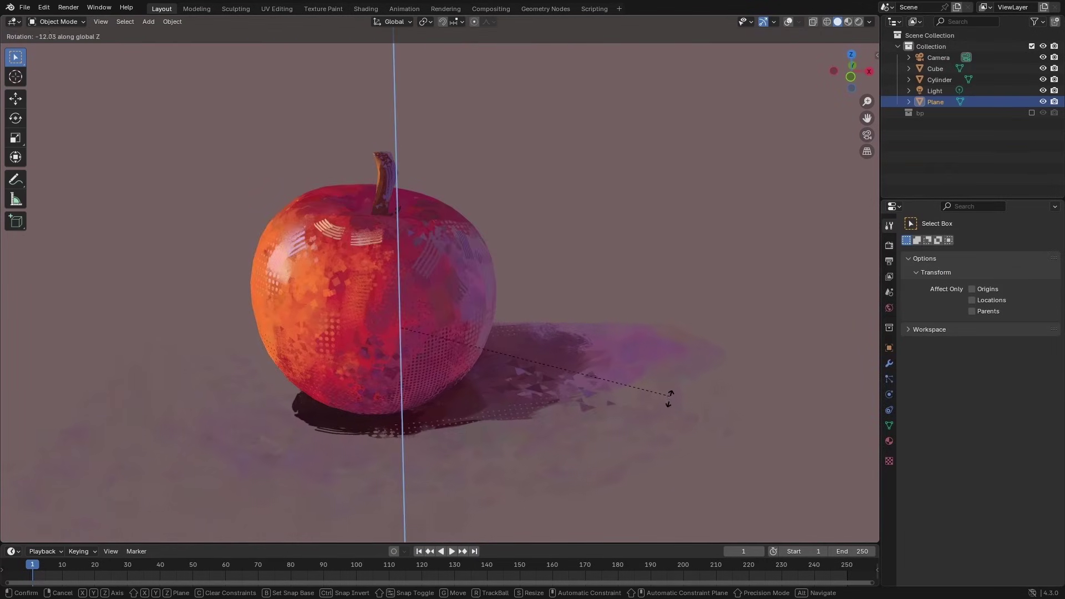
{"action": "left_click", "coordinate": [667, 401]}
Move the ground plane horizontally about 0.097 m in X and 0.079 m in Y, keeping its height locked.
{"action": "key", "text": "g"}
{"action": "key", "text": "shift+z"}
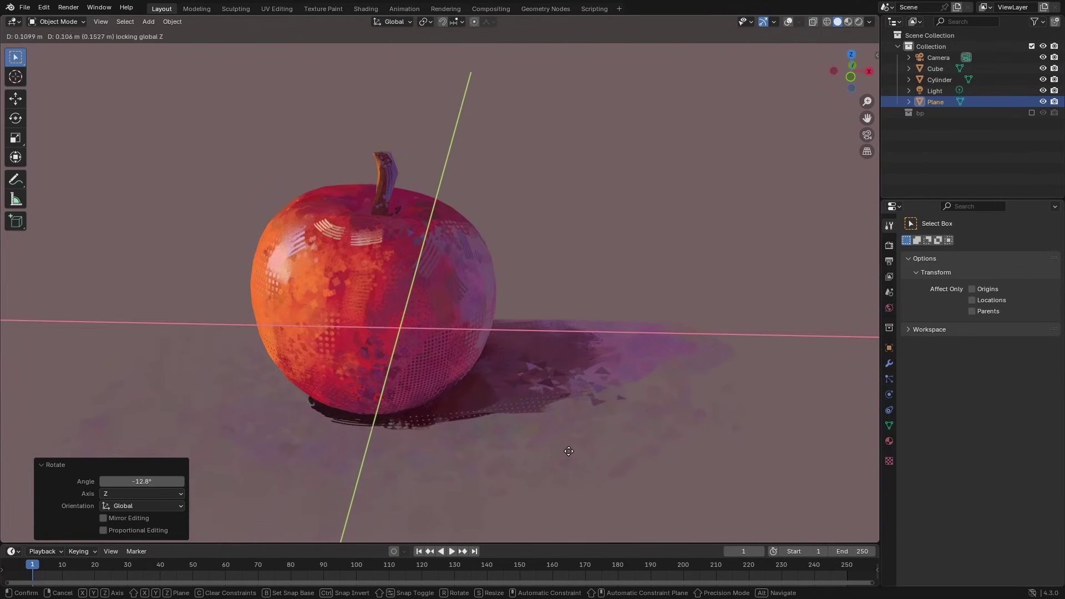
{"action": "left_click", "coordinate": [567, 452]}
{"action": "middle_click_drag", "start_coordinate": [567, 452], "coordinate": [606, 456]}
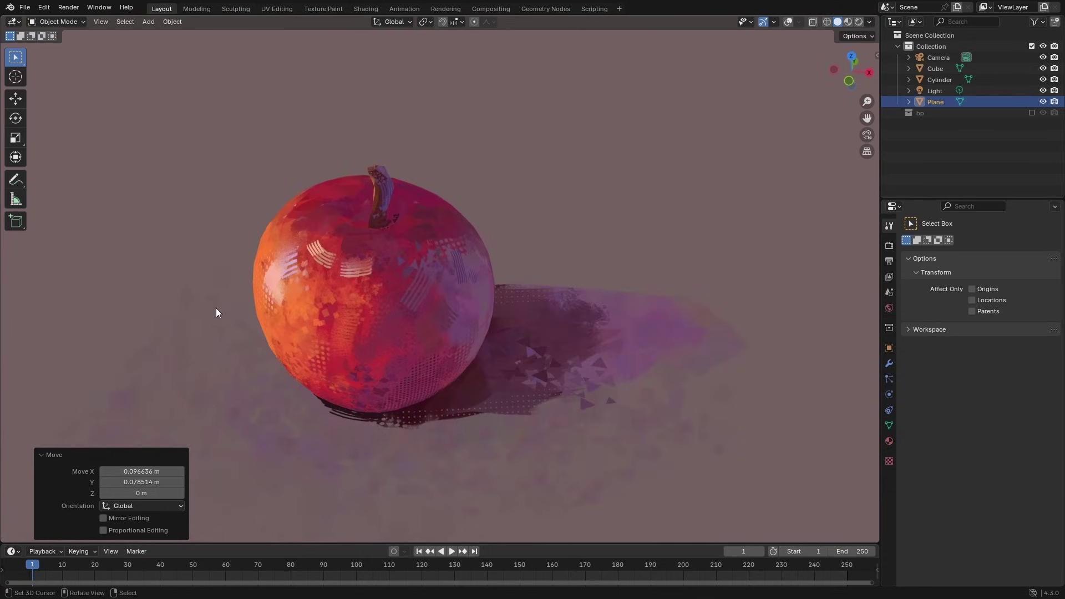
Rotate the ground plane 2.36° about the global Z axis and deselect it.
{"action": "middle_click_drag", "start_coordinate": [228, 314], "coordinate": [673, 368]}
{"action": "key", "text": "r"}
{"action": "key", "text": "z"}
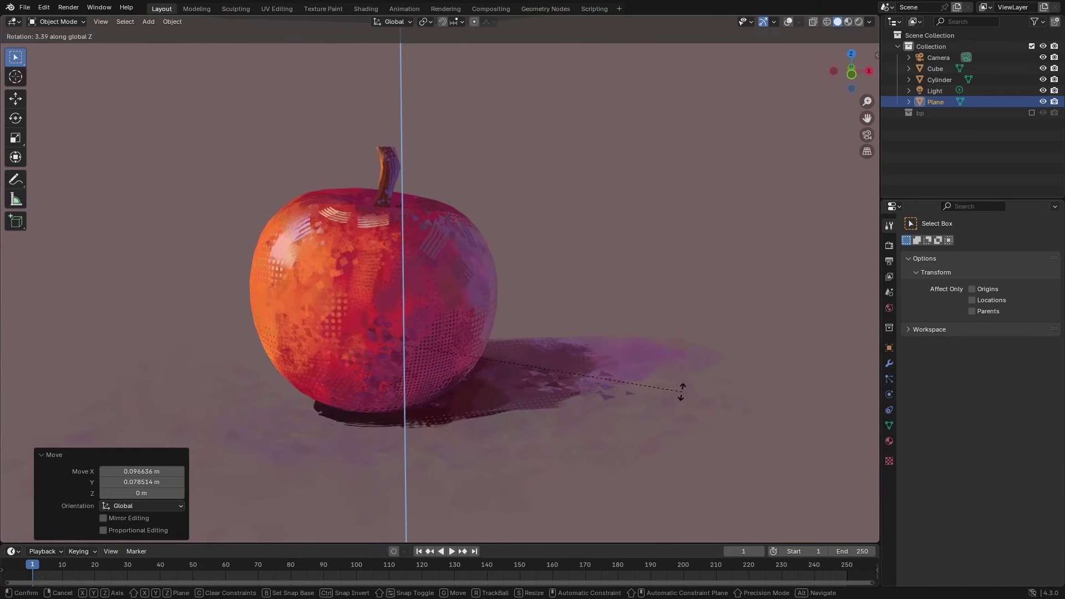
{"action": "left_click", "coordinate": [675, 396]}
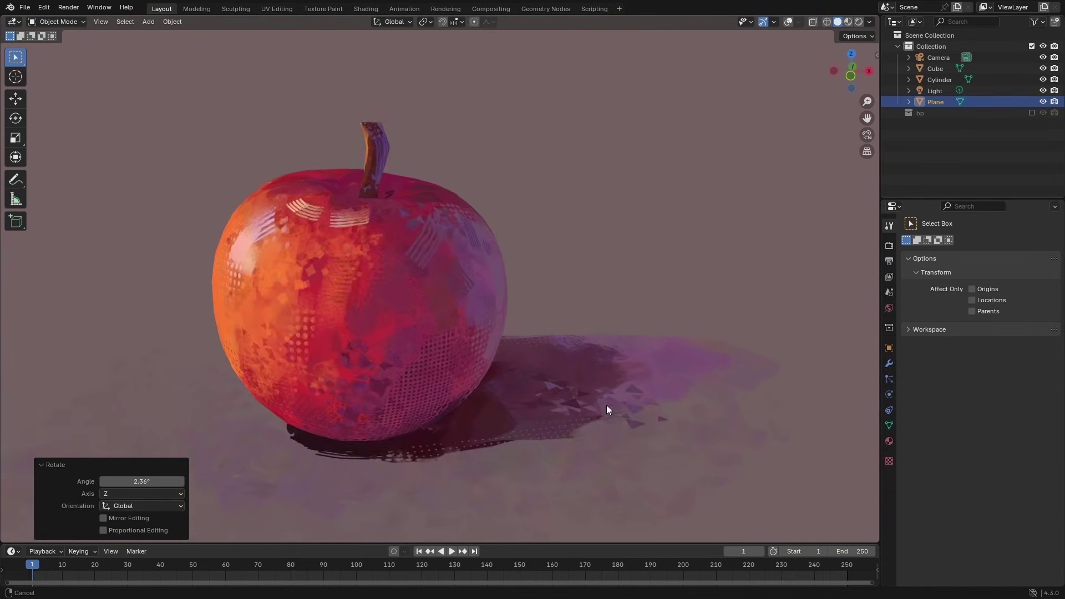
{"action": "key", "text": "alt+a"}
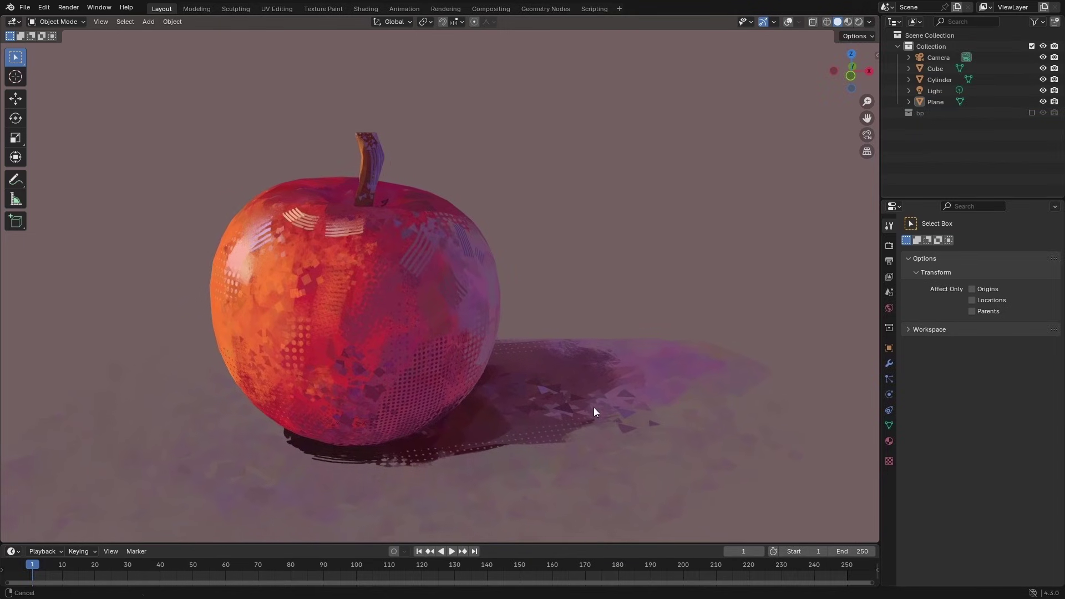